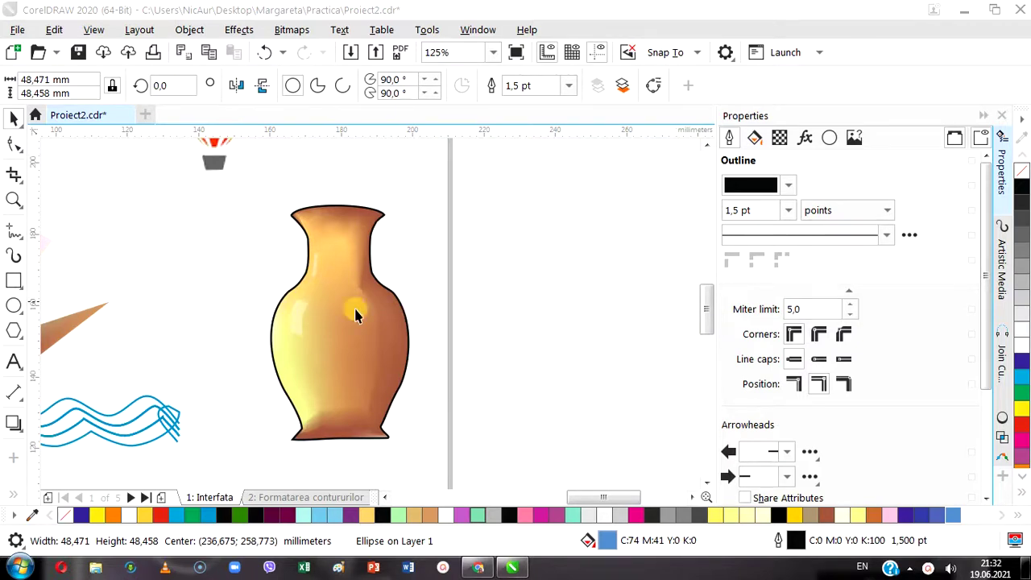
# - Add a perspective drop shadow to the vase, cast from its base toward the right
pyautogui.click(347, 350)
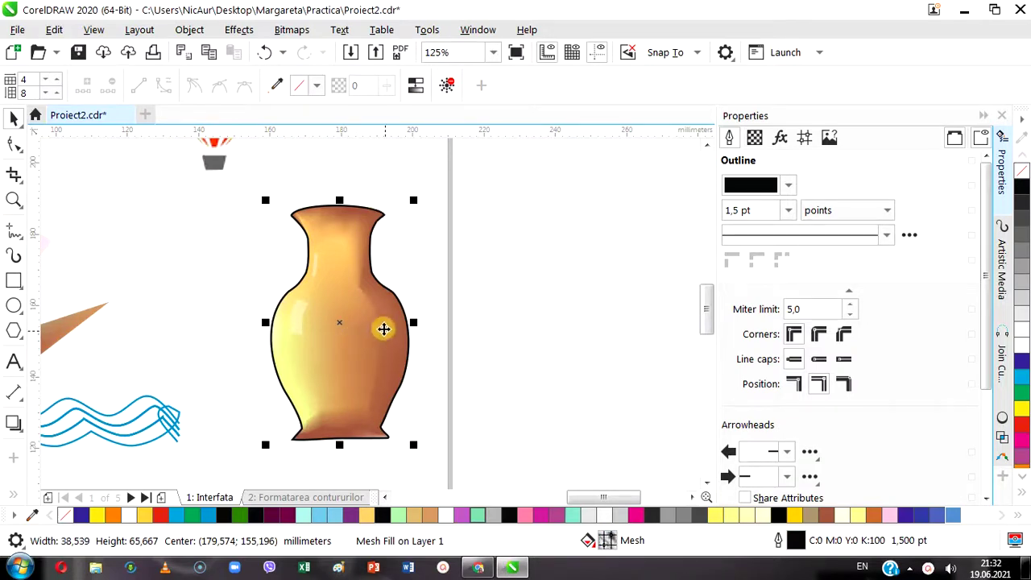
pyautogui.click(24, 433)
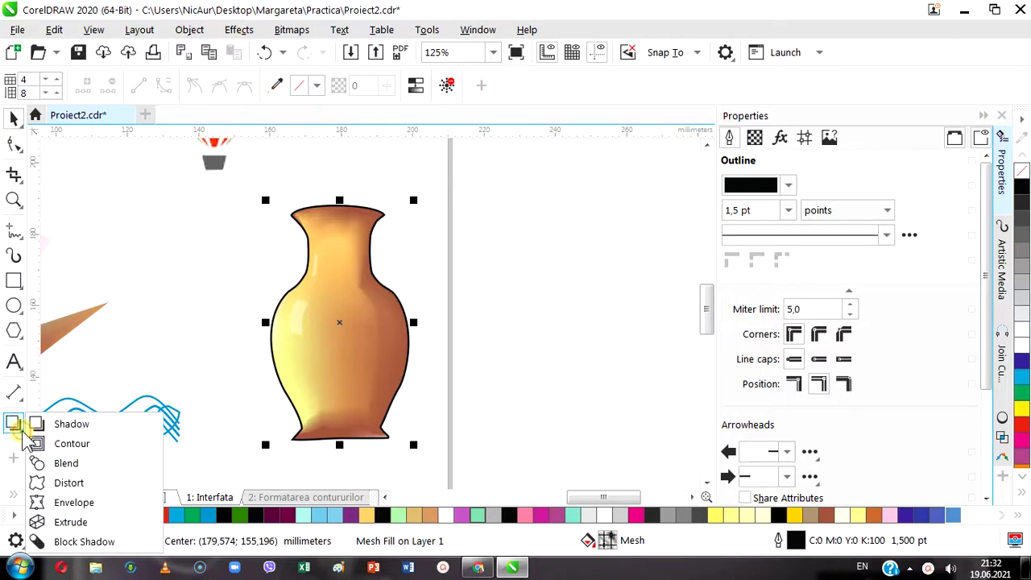
pyautogui.click(77, 427)
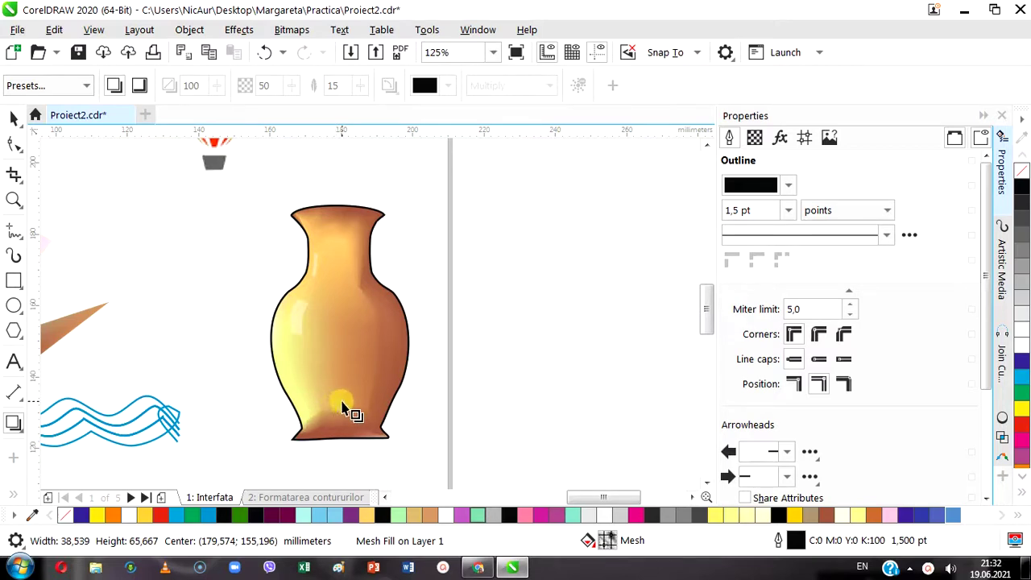
pyautogui.moveTo(341, 405); pyautogui.dragTo(462, 383)
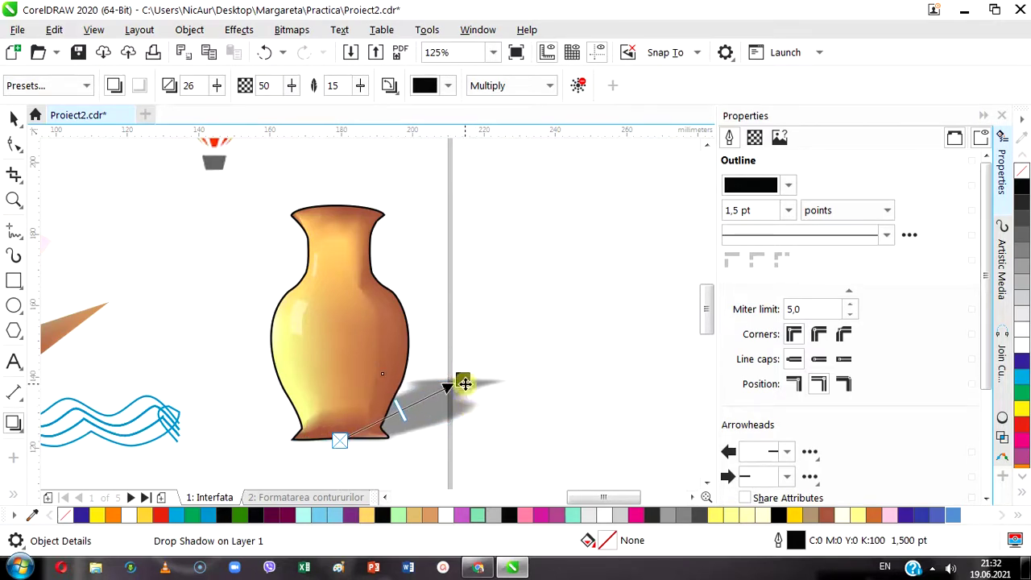
# - Adjust the vase's shadow to an opacity of 63 and a direction angle of 17, keeping it low beside the base
pyautogui.moveTo(400, 411)
pyautogui.mouseDown()
pyautogui.moveTo(369, 430)
pyautogui.moveTo(401, 417)
pyautogui.mouseUp()
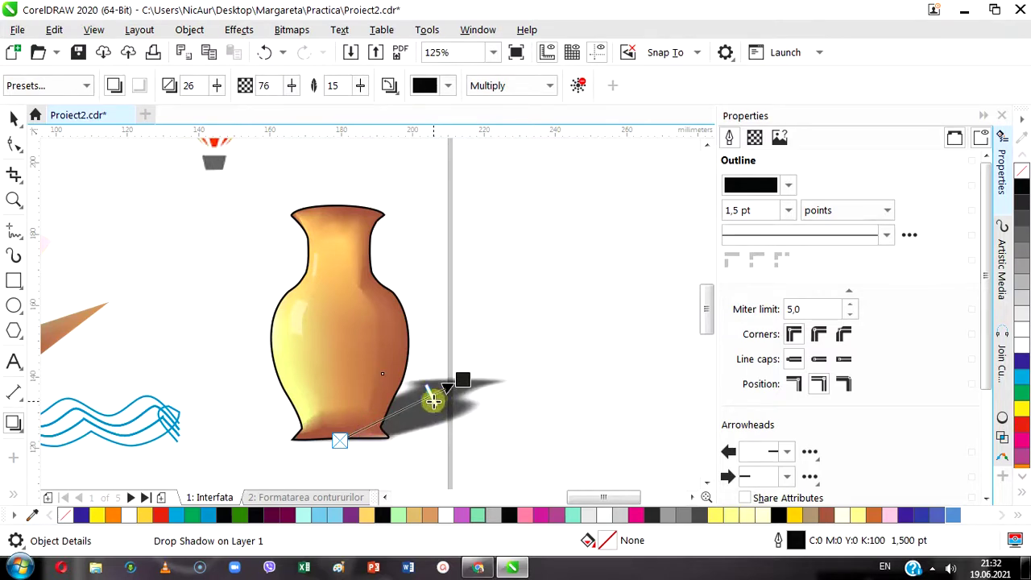
pyautogui.moveTo(395, 420)
pyautogui.mouseDown()
pyautogui.moveTo(368, 430)
pyautogui.moveTo(462, 387)
pyautogui.moveTo(441, 403)
pyautogui.mouseUp()
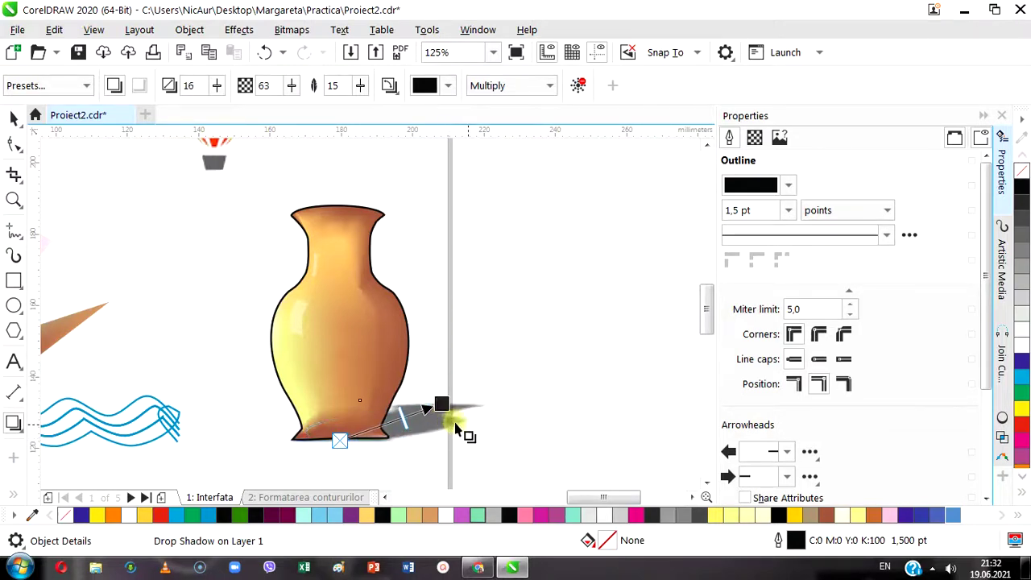
pyautogui.click(483, 447)
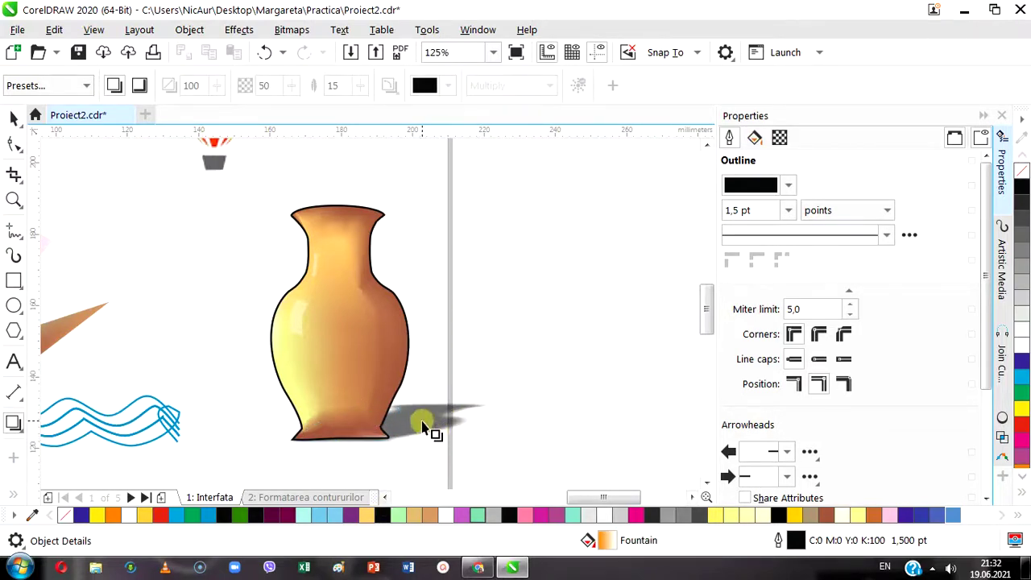
pyautogui.click(424, 424)
pyautogui.moveTo(438, 406)
pyautogui.mouseDown()
pyautogui.moveTo(476, 287)
pyautogui.moveTo(593, 351)
pyautogui.moveTo(447, 401)
pyautogui.mouseUp()
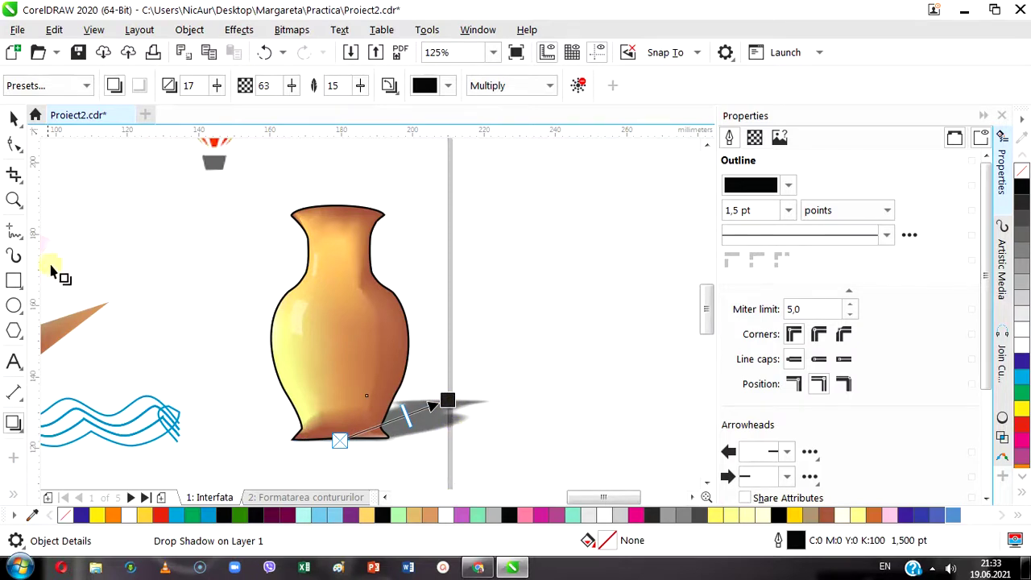
pyautogui.click(13, 118)
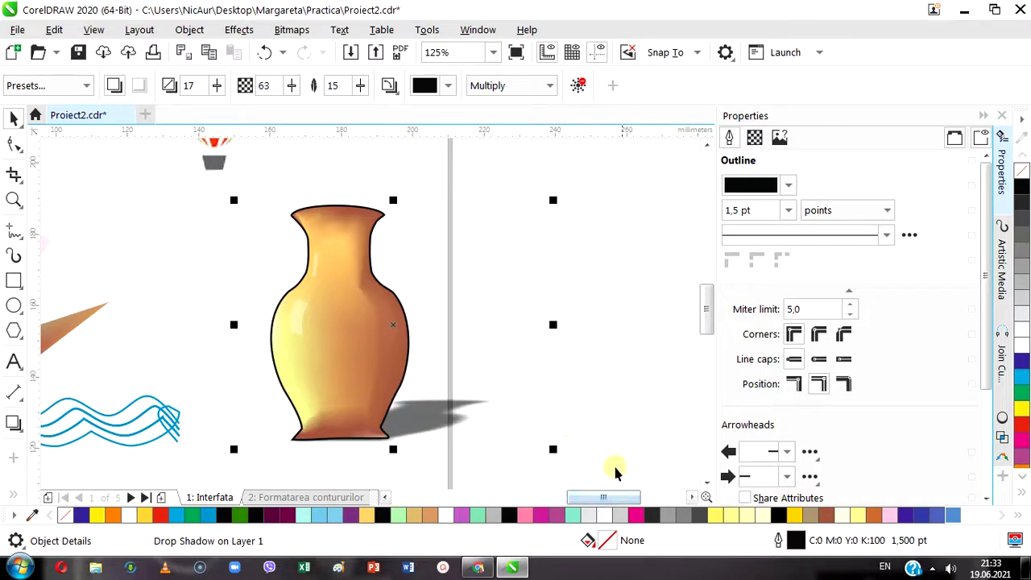
# - Move the blue circle onto the blue rectangle so that its centre lies on the rectangle's left edge
pyautogui.moveTo(706, 317); pyautogui.dragTo(711, 266)
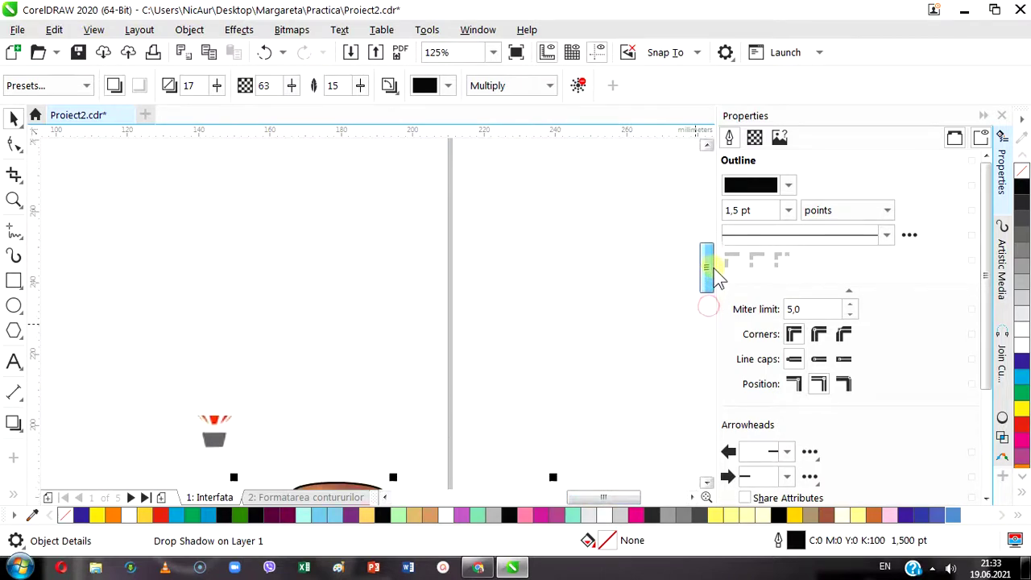
pyautogui.scroll(-2, 583, 419)
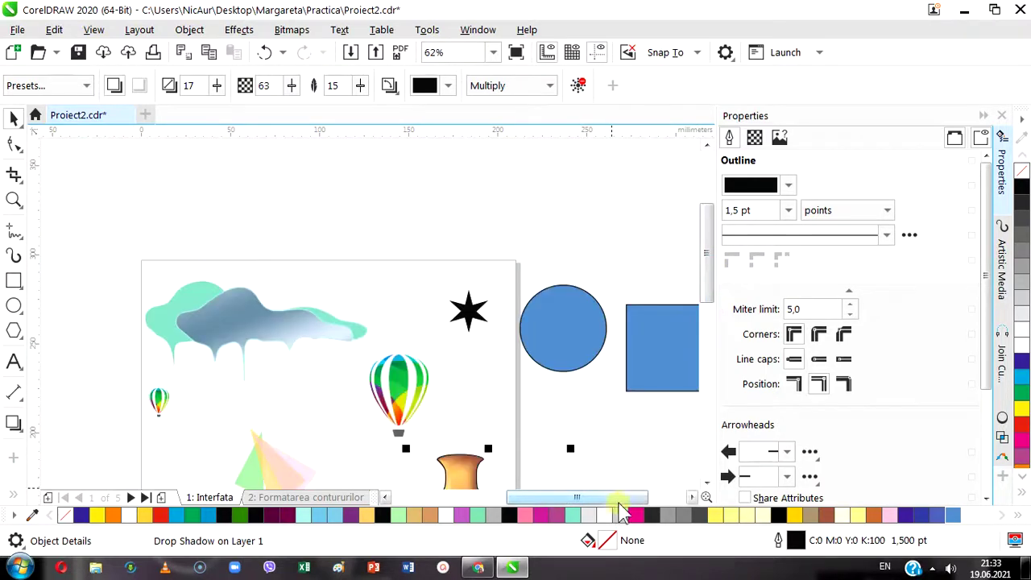
pyautogui.moveTo(612, 497); pyautogui.dragTo(659, 501)
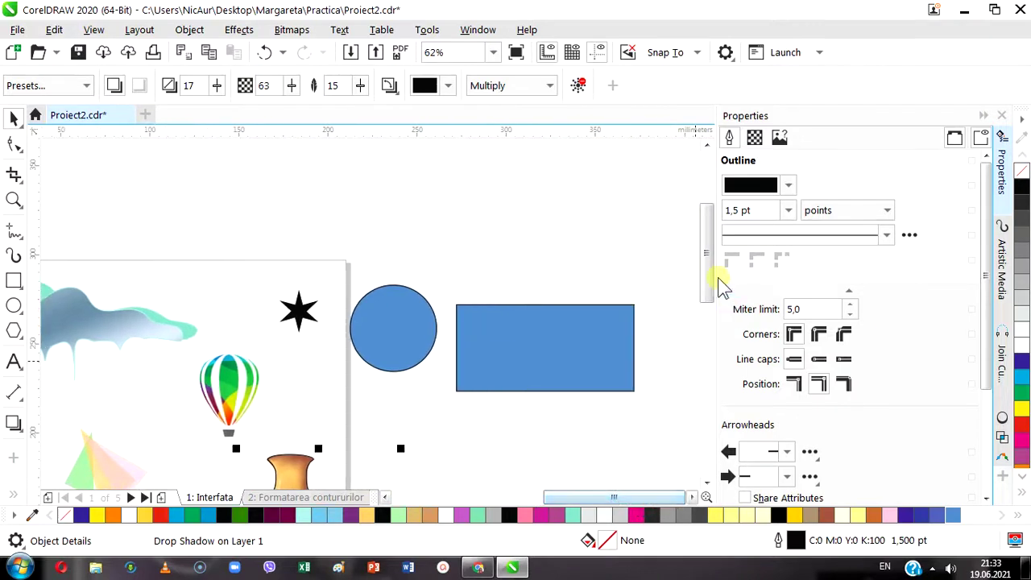
pyautogui.scroll(-1, 709, 281)
pyautogui.scroll(3, 609, 382)
pyautogui.moveTo(158, 253); pyautogui.dragTo(284, 288)
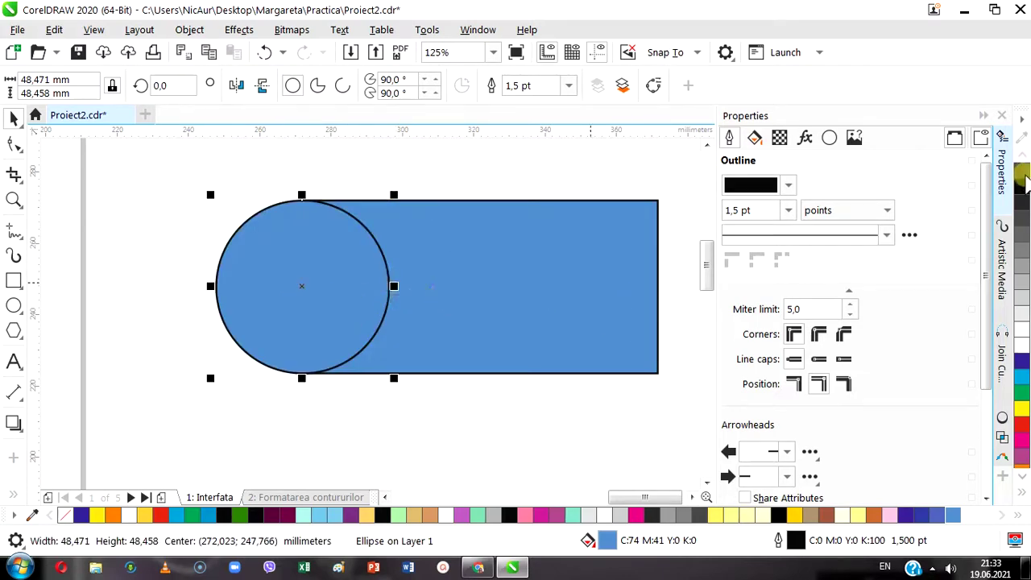
# - Remove the outlines from the blue circle and the blue rectangle
pyautogui.rightClick(1021, 173)
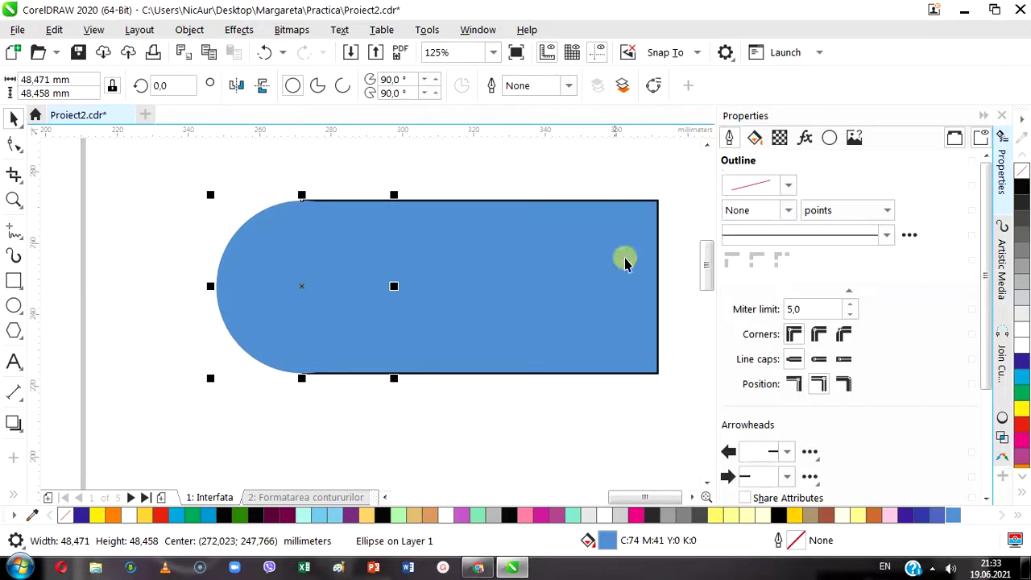
pyautogui.click(542, 295)
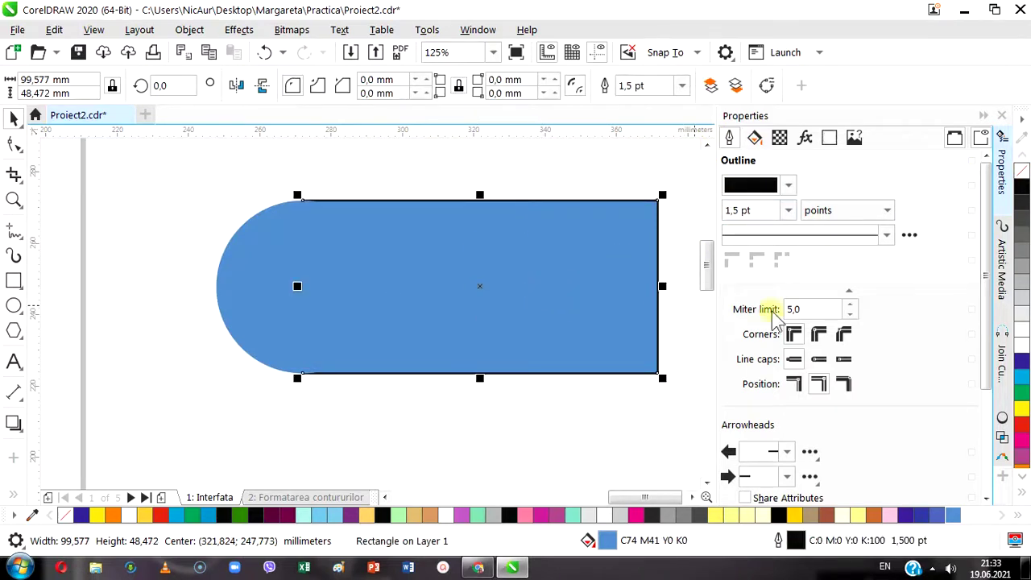
pyautogui.rightClick(1021, 173)
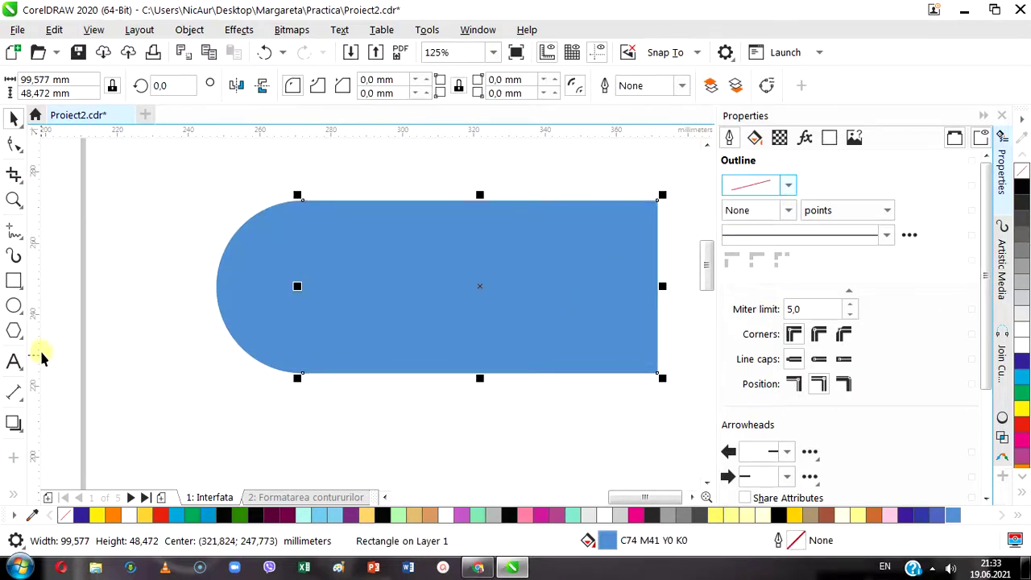
# - Draw a flowchart triangle about 20 by 18 mm near the rectangle's lower right corner, standing on its bottom edge
pyautogui.click(19, 337)
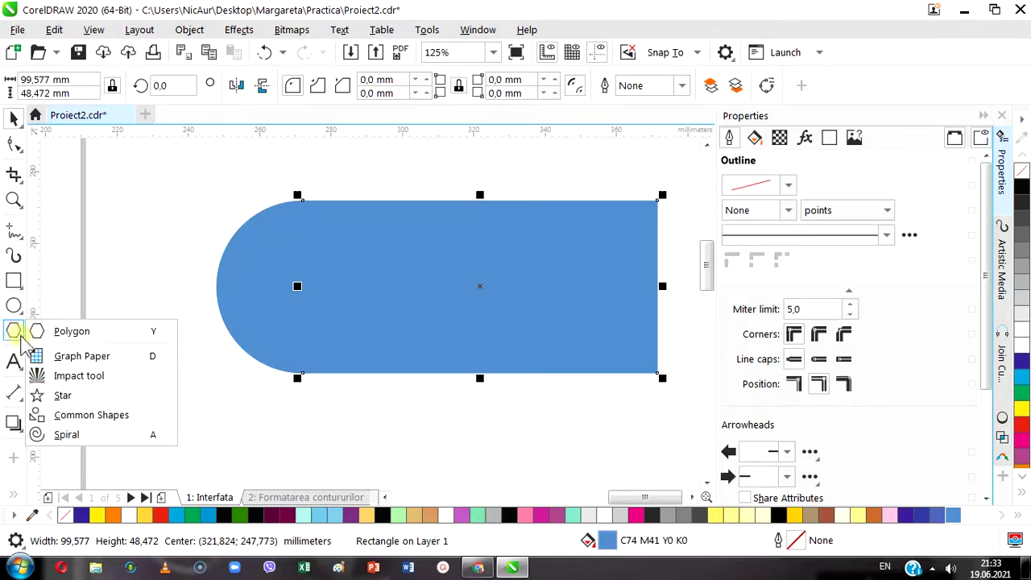
pyautogui.click(106, 415)
pyautogui.click(297, 89)
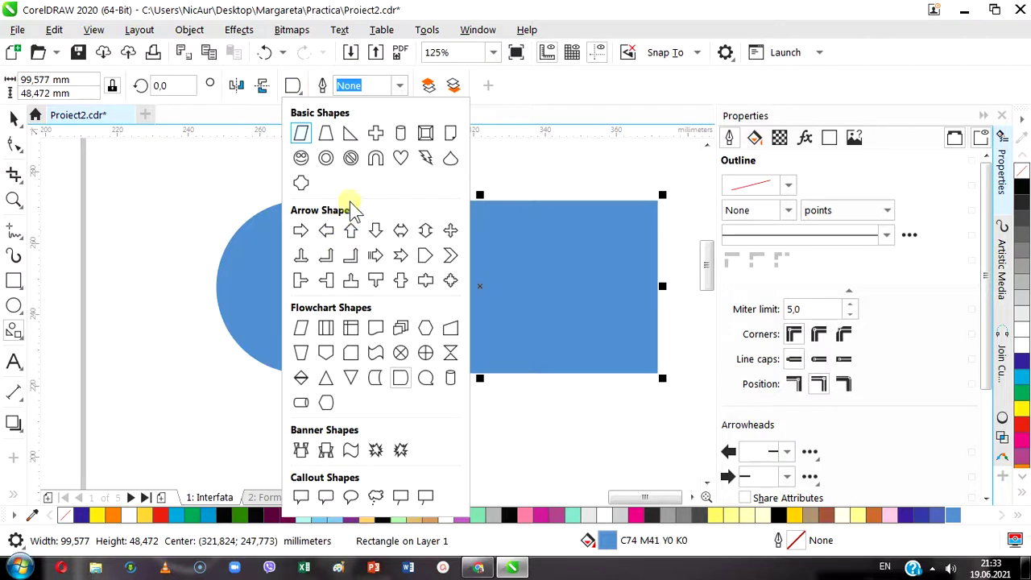
pyautogui.click(325, 377)
pyautogui.moveTo(560, 307); pyautogui.dragTo(635, 374)
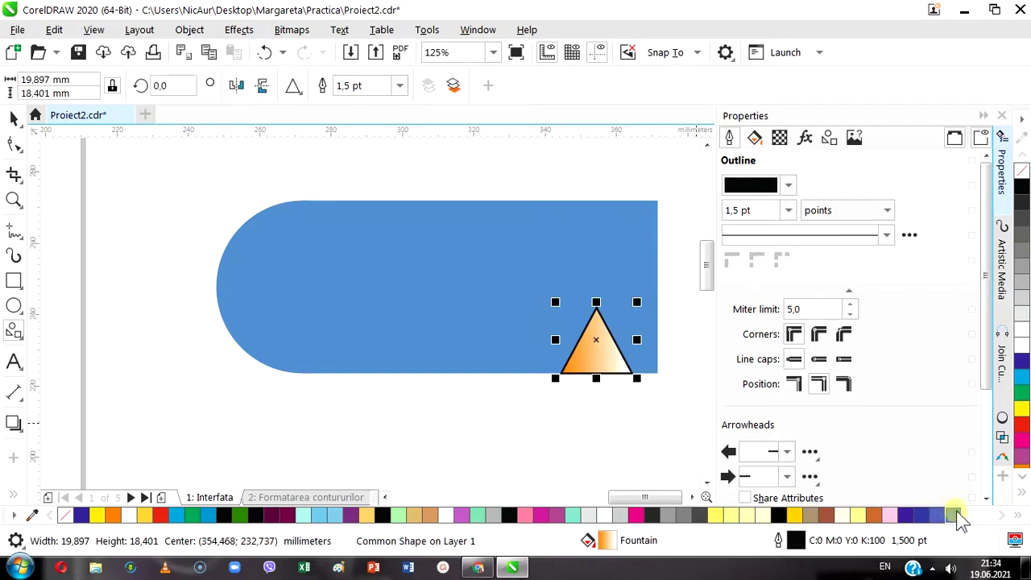
# - Fill the triangle with pale yellow (C20 M0 Y60 K0) and remove its outline
pyautogui.click(730, 515)
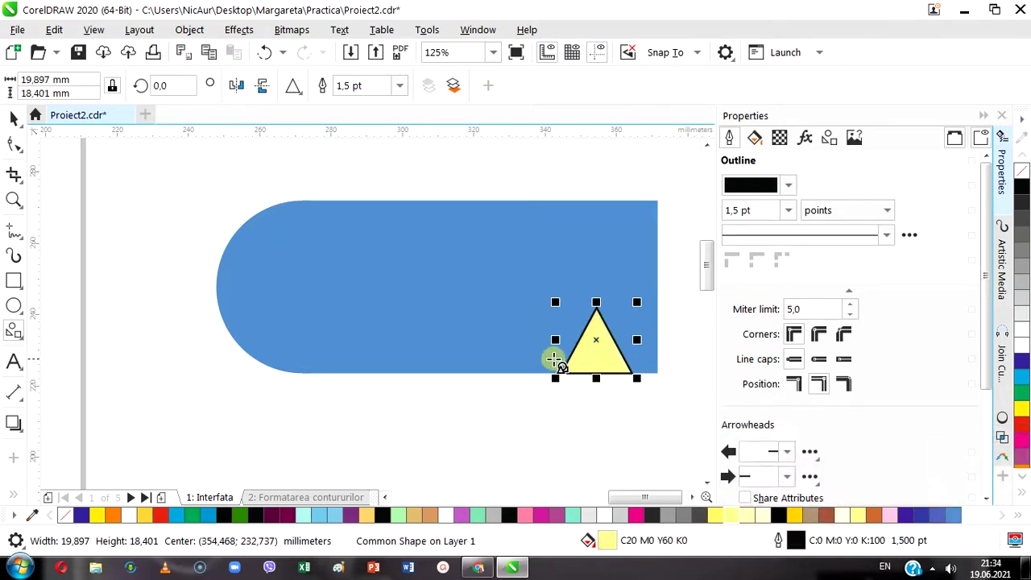
pyautogui.rightClick(1020, 169)
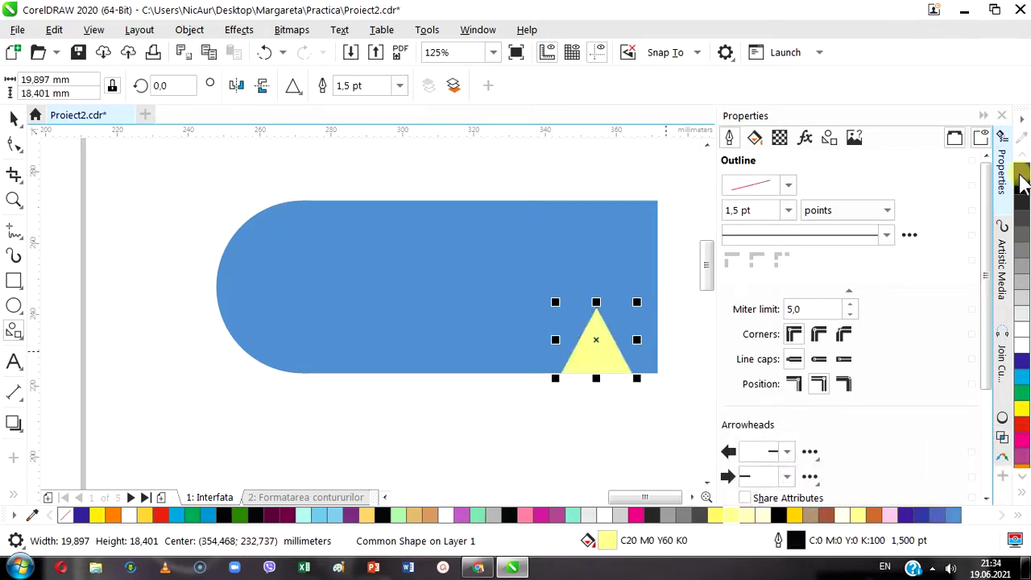
pyautogui.click(13, 118)
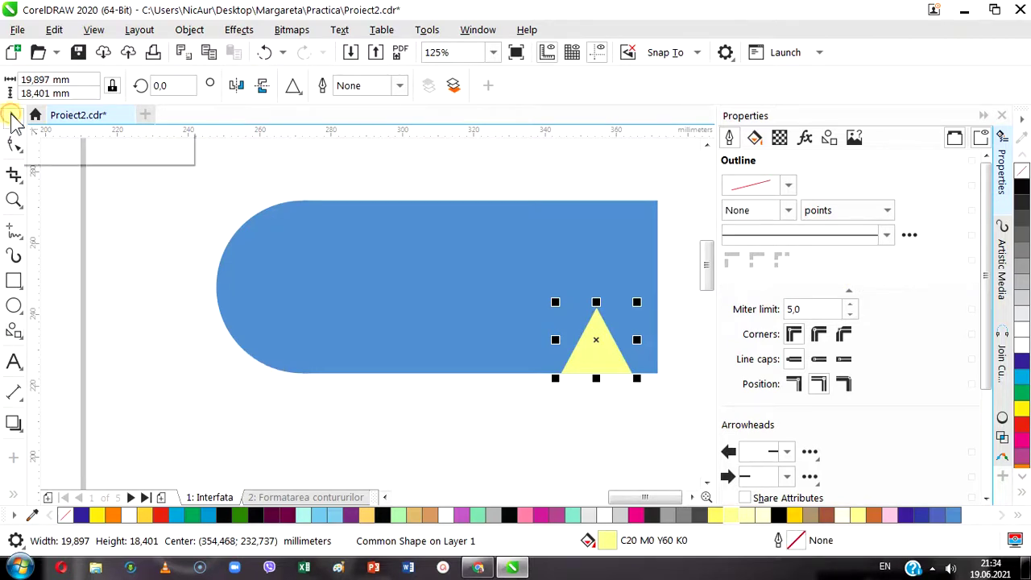
# - Apply the Medium Glow shadow preset to the blue circle
pyautogui.click(295, 288)
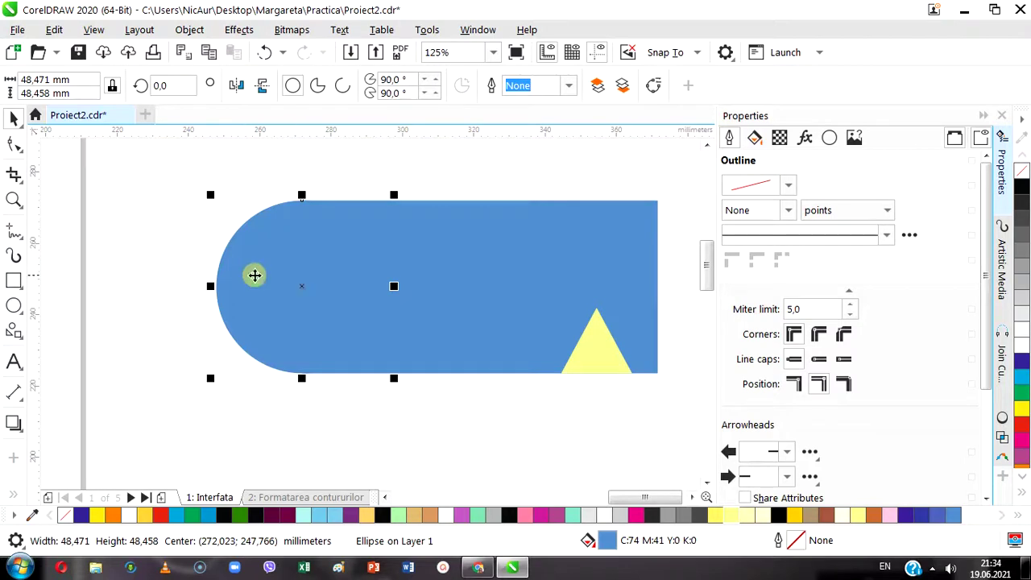
pyautogui.click(14, 423)
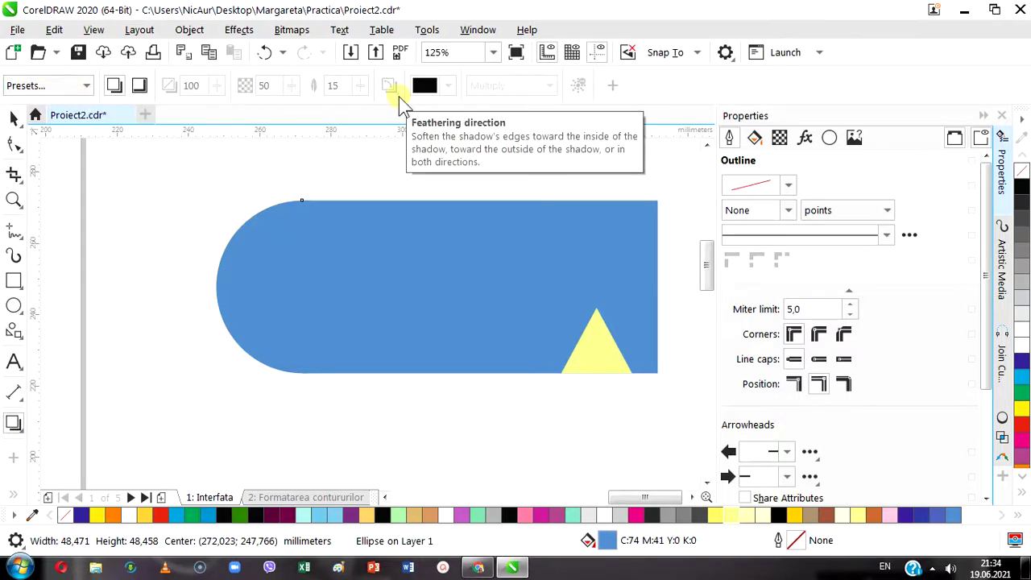
pyautogui.click(84, 86)
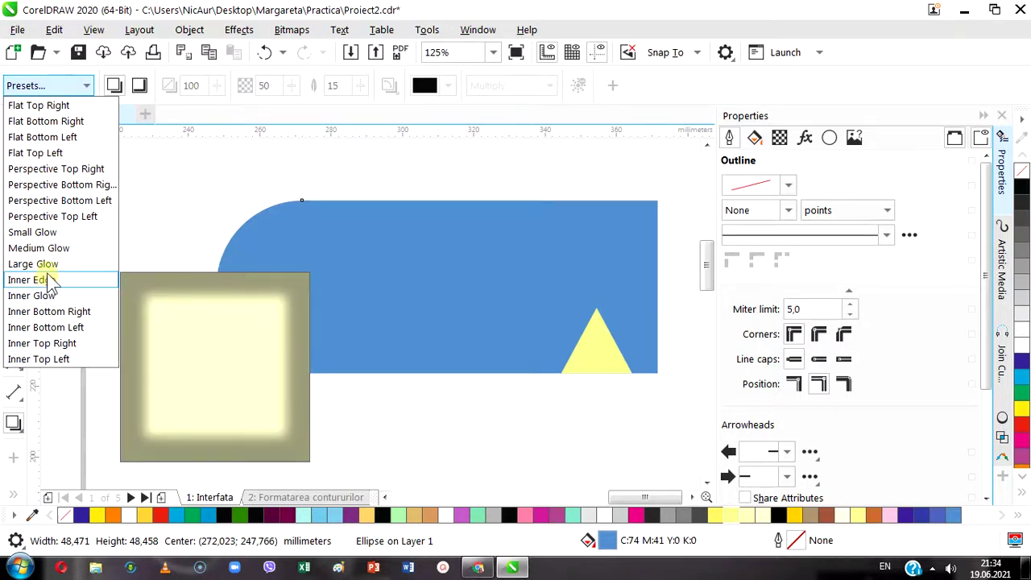
pyautogui.click(49, 248)
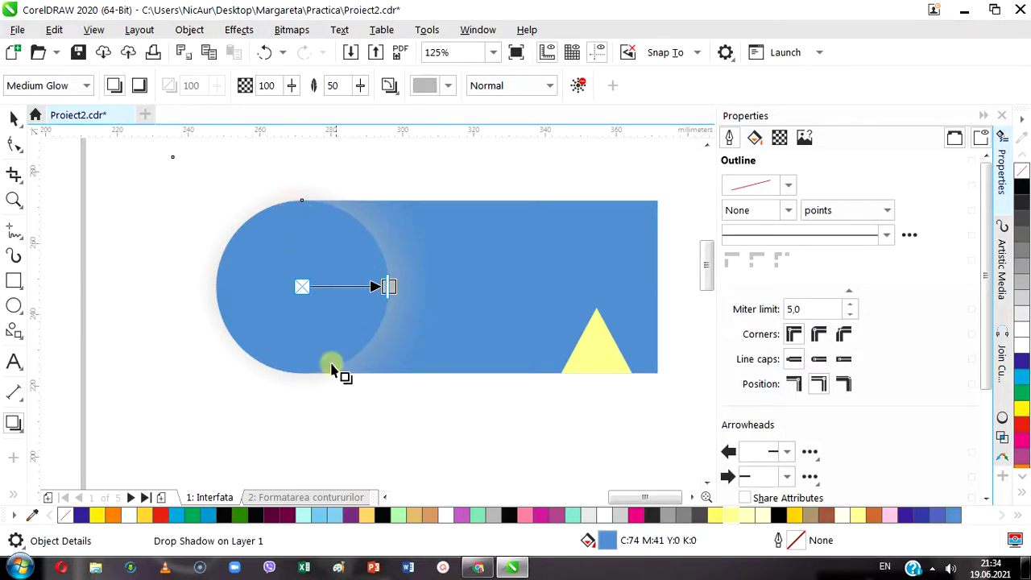
# - Try the circle's grey glow as an inner shadow and switch it back to a drop shadow
pyautogui.click(143, 87)
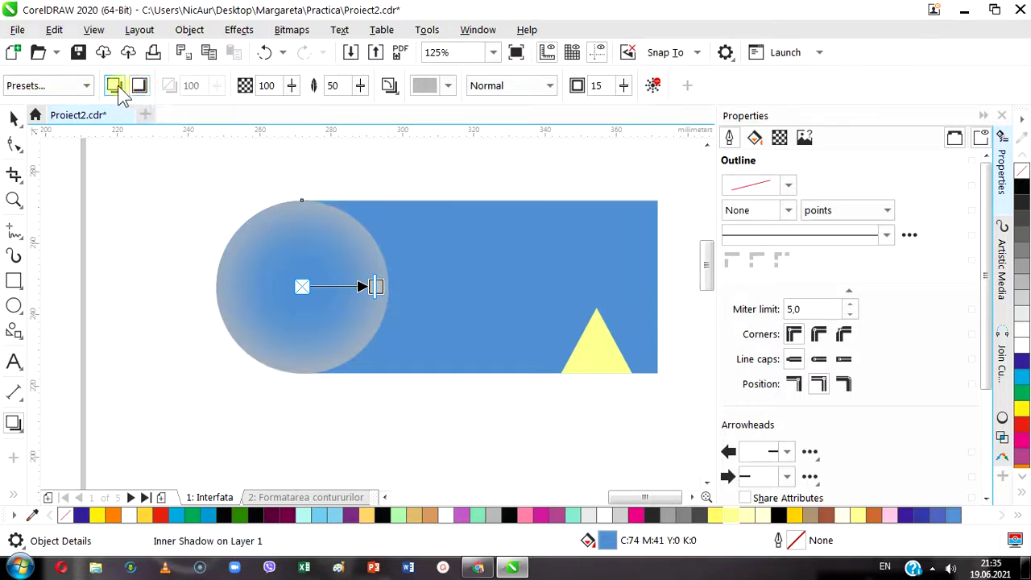
pyautogui.click(117, 87)
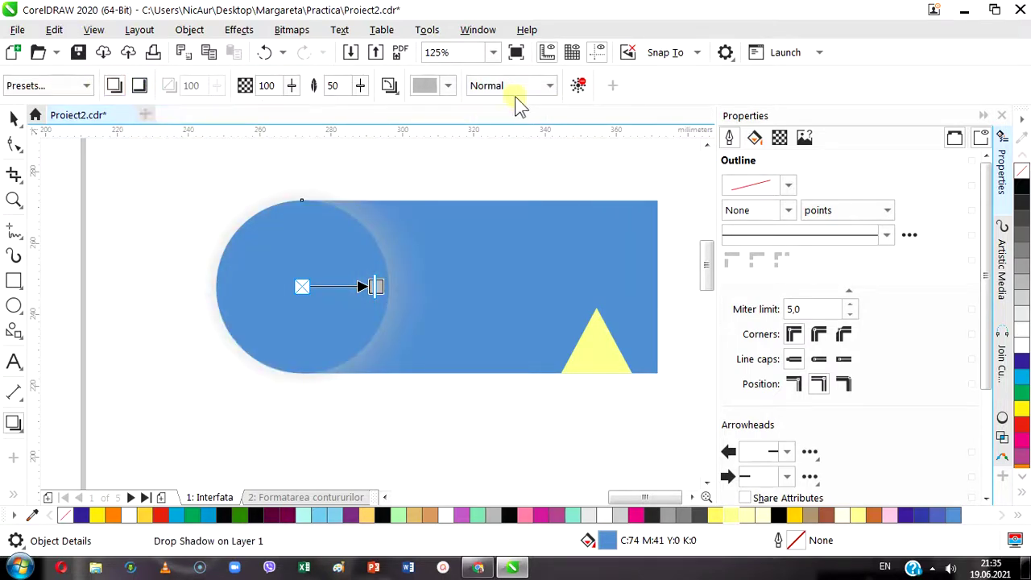
# - Set the colour of the circle's drop shadow to black
pyautogui.click(447, 85)
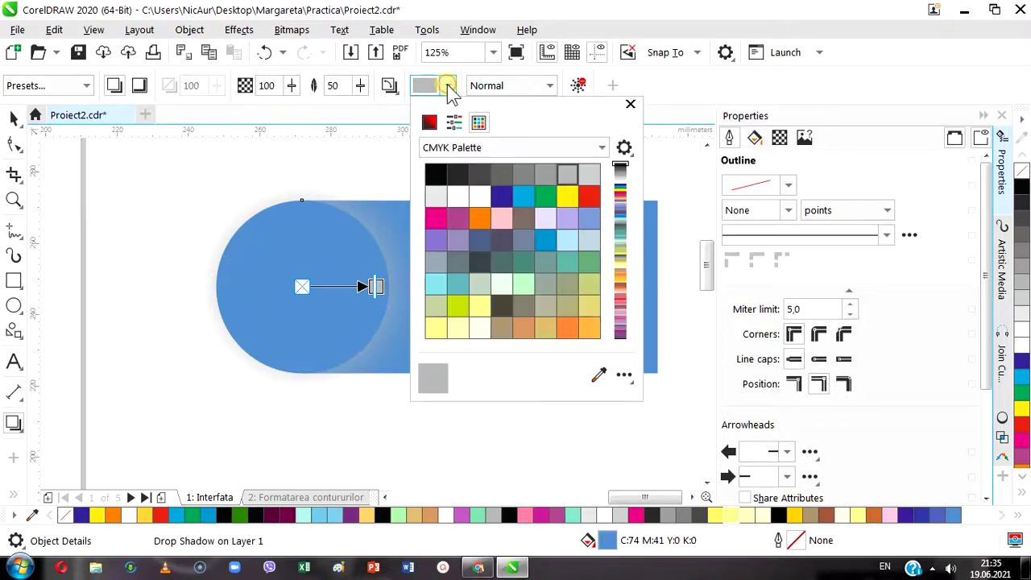
pyautogui.click(432, 174)
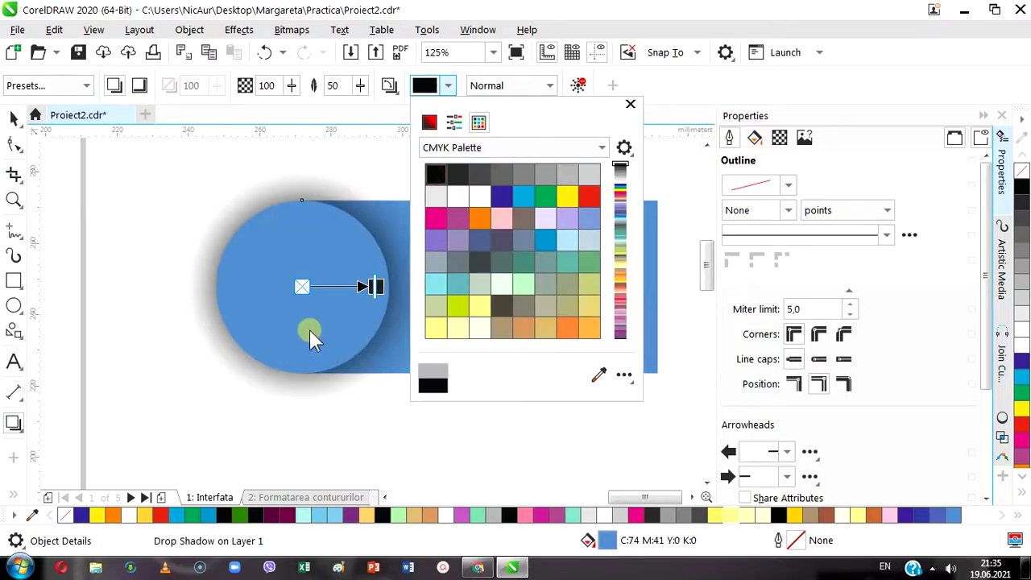
pyautogui.click(348, 162)
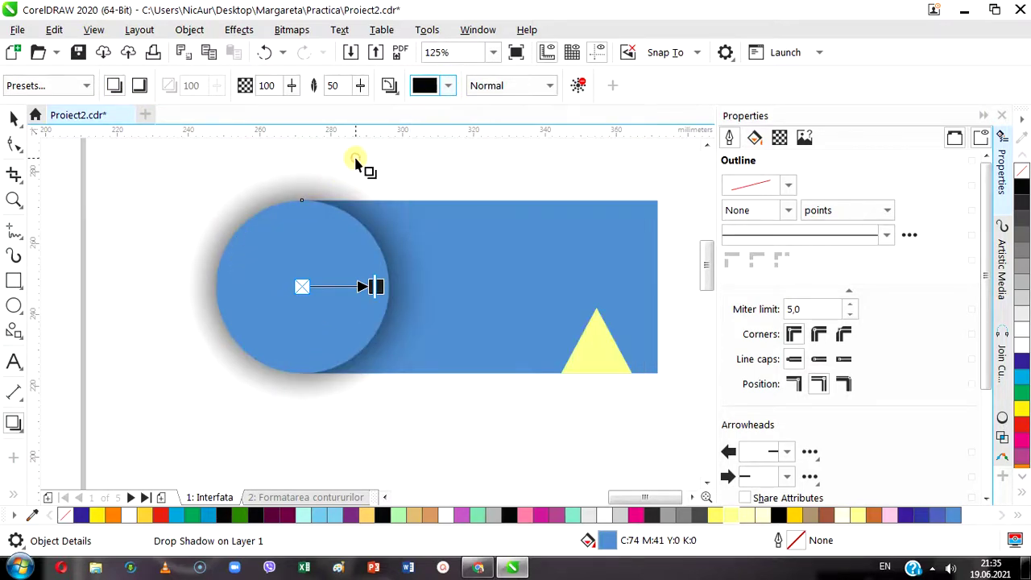
# - Try the circle's black shadow as an inner shadow and return to the drop shadow
pyautogui.click(140, 85)
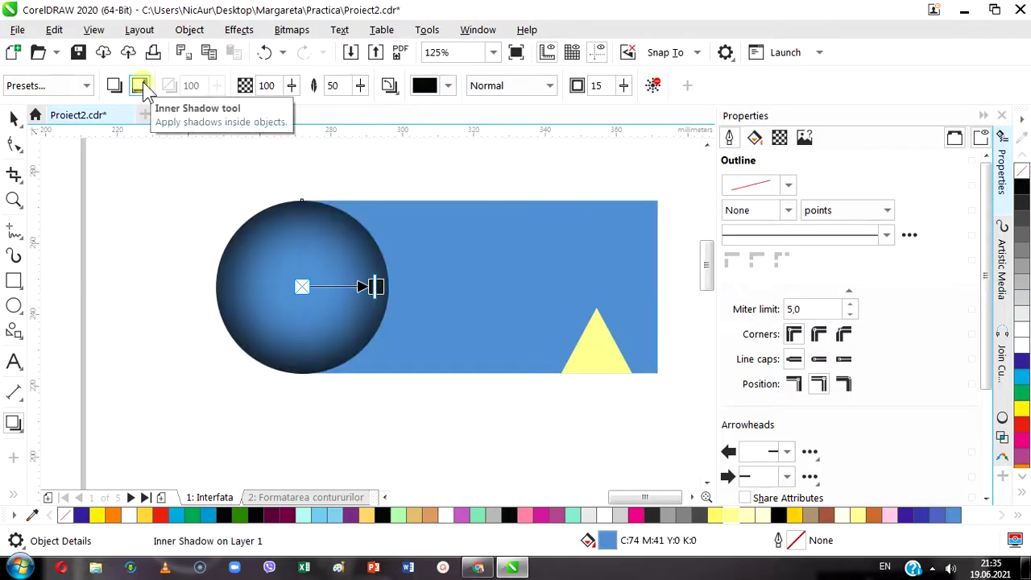
pyautogui.click(117, 86)
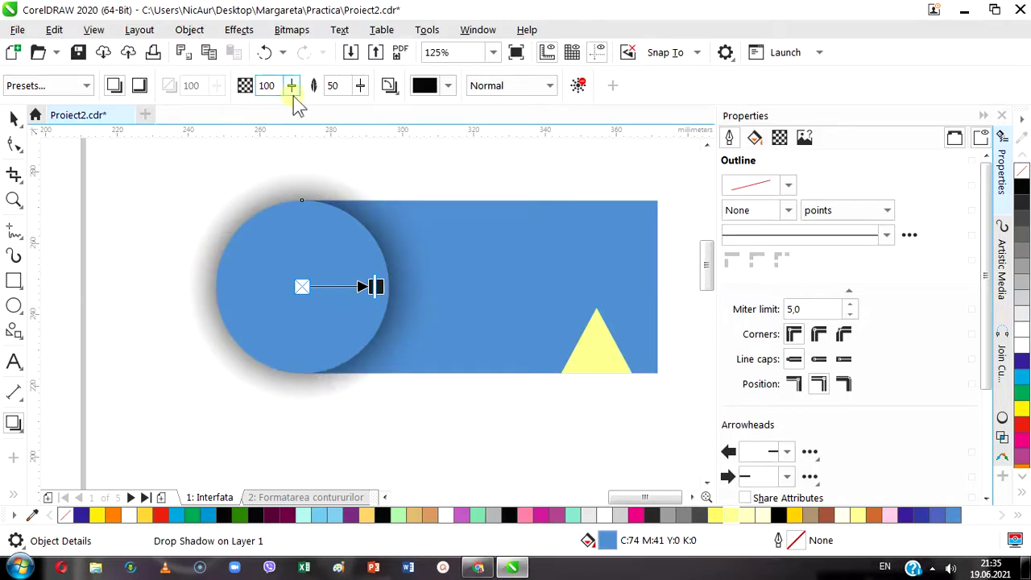
# - Set the feathering of the circle's drop shadow to 30 and its opacity to 65
pyautogui.moveTo(358, 103); pyautogui.dragTo(343, 107)
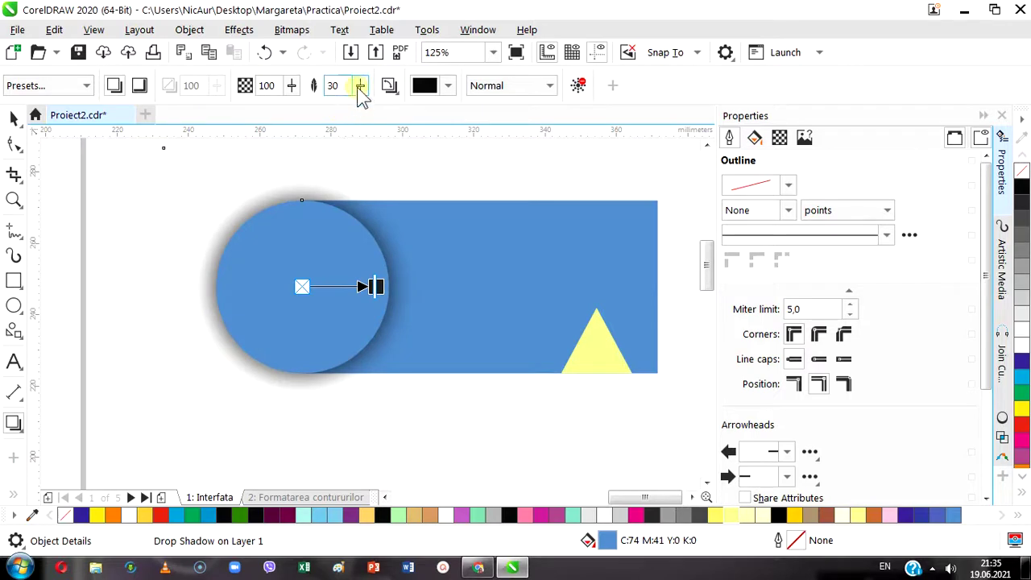
pyautogui.click(292, 89)
pyautogui.moveTo(295, 115)
pyautogui.mouseDown()
pyautogui.moveTo(266, 111)
pyautogui.moveTo(312, 111)
pyautogui.mouseUp()
pyautogui.click(292, 89)
pyautogui.click(292, 89)
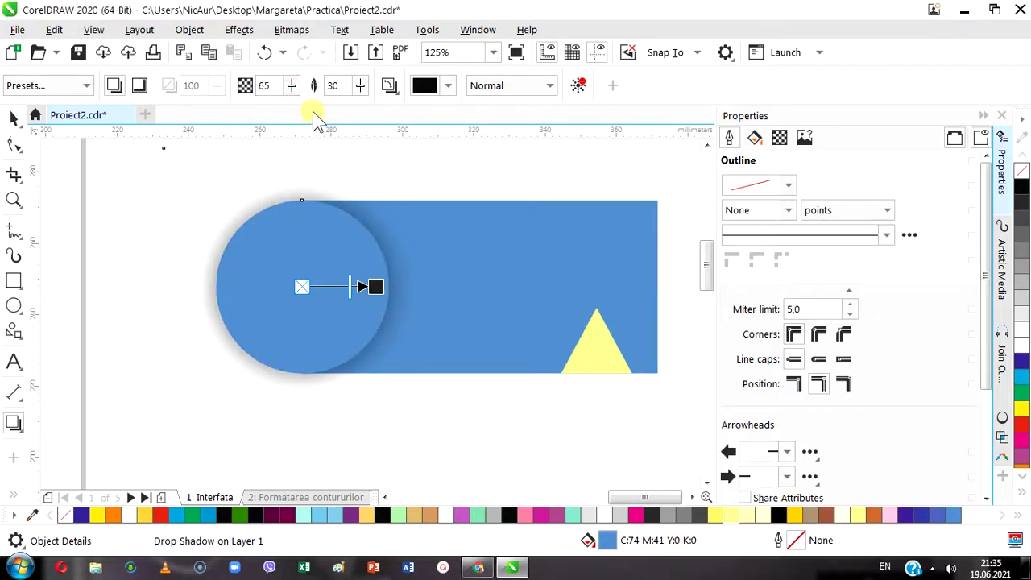
# - Set the circle's drop shadow to a feathering of 20, an opacity of 97 and the Multiply merge mode
pyautogui.click(360, 85)
pyautogui.moveTo(382, 107); pyautogui.dragTo(321, 115)
pyautogui.click(360, 85)
pyautogui.click(291, 86)
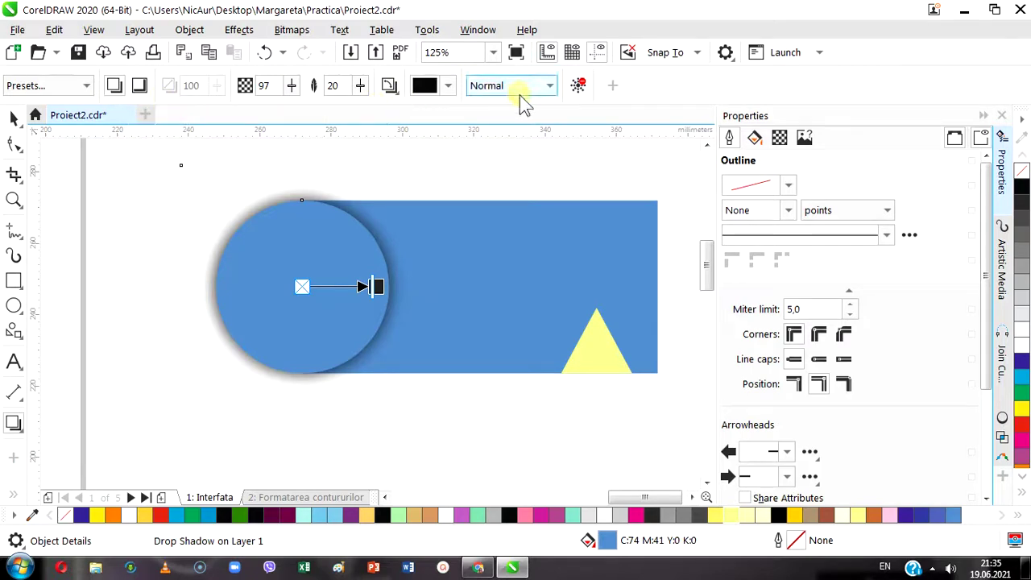
pyautogui.click(507, 246)
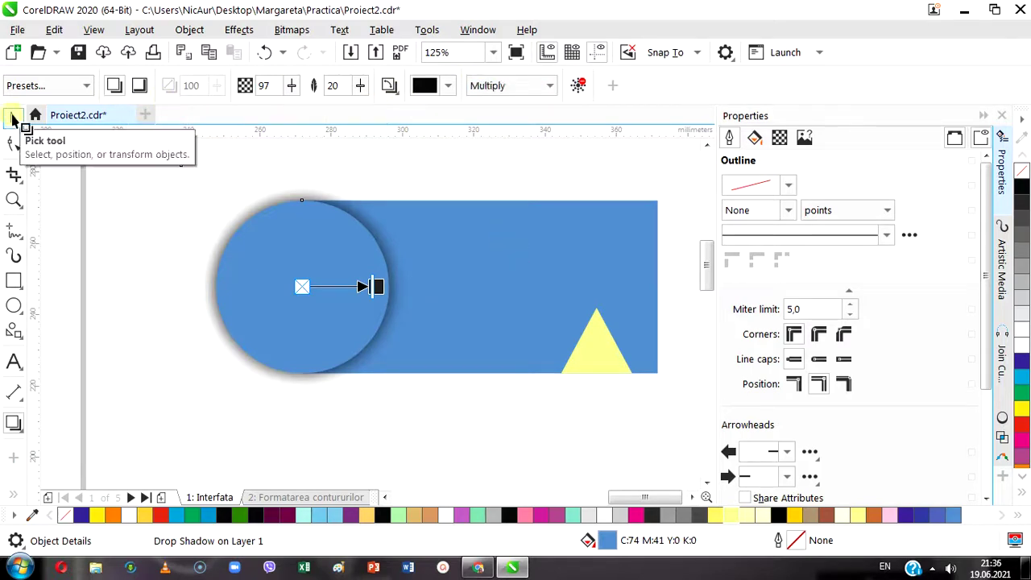
# - Apply the Medium Glow shadow preset to the blue rectangle
pyautogui.click(14, 118)
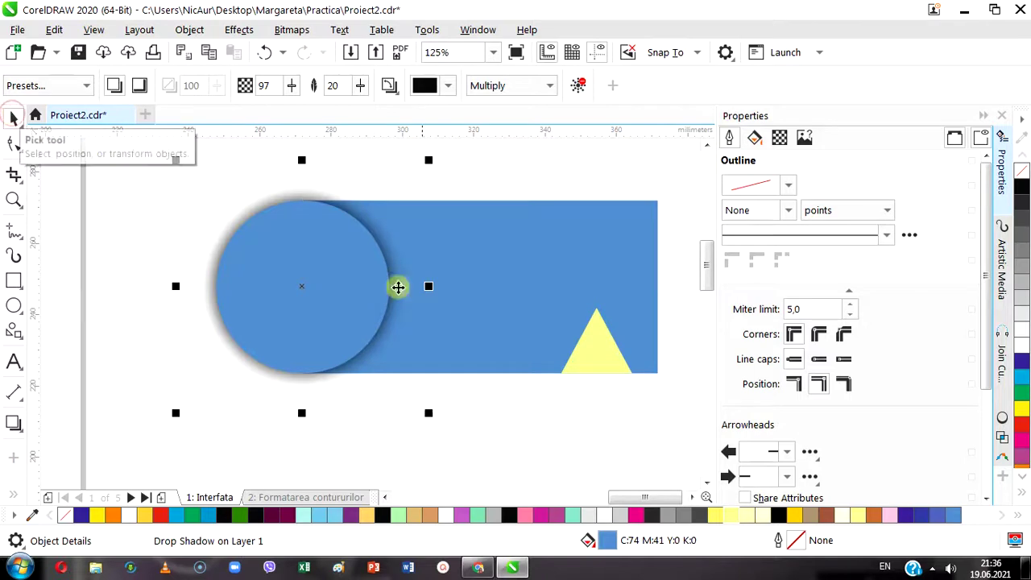
pyautogui.click(535, 272)
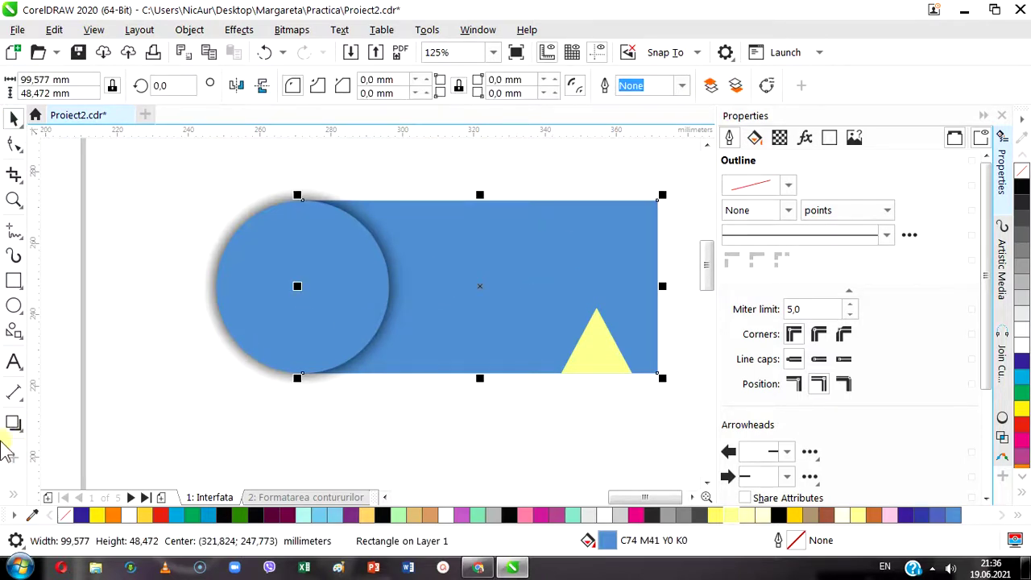
pyautogui.click(14, 422)
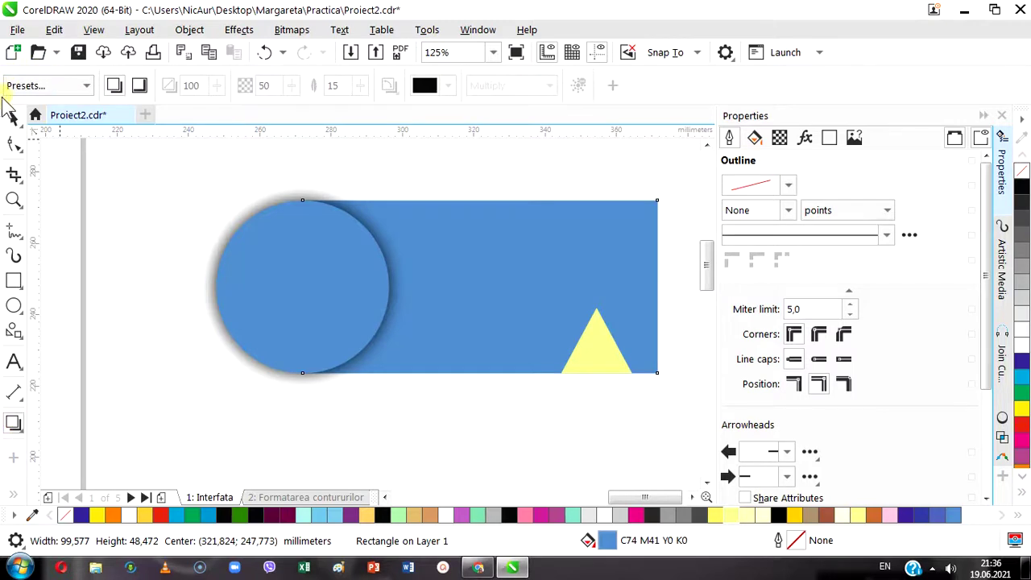
pyautogui.click(65, 89)
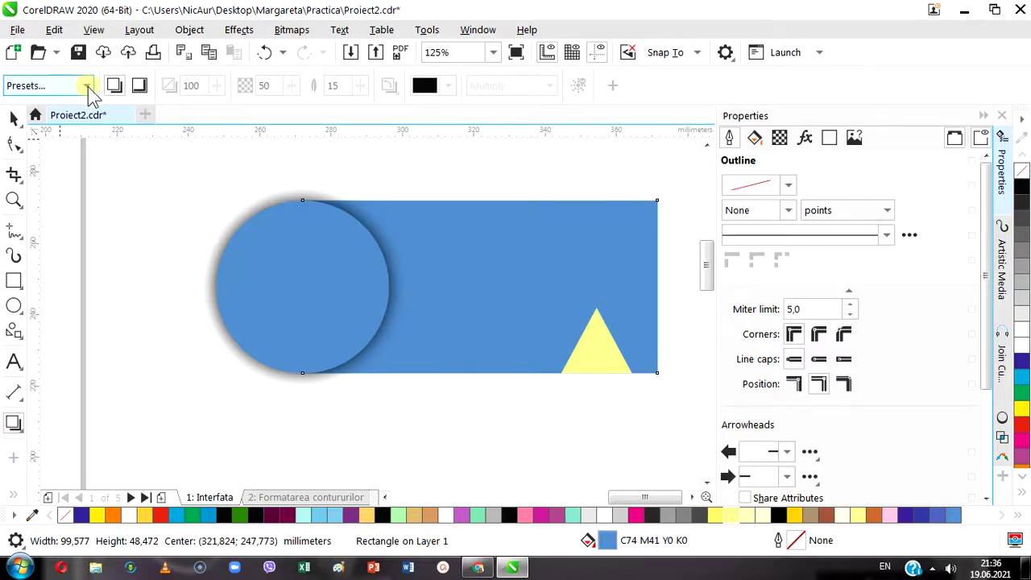
pyautogui.click(87, 87)
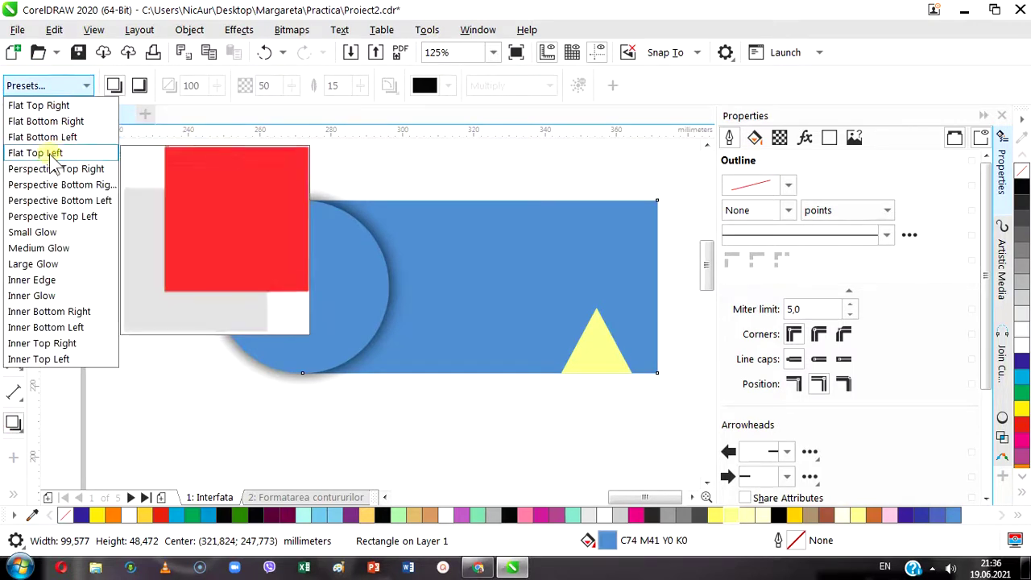
pyautogui.click(66, 250)
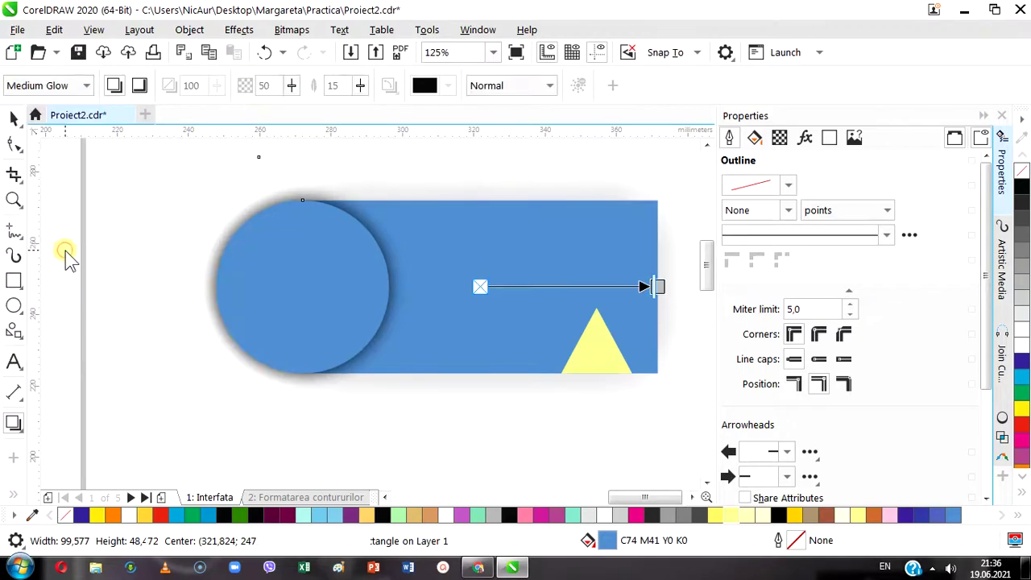
# - Set the rectangle's shadow to black with a feathering of 12 and the Multiply merge mode
pyautogui.click(363, 91)
pyautogui.moveTo(364, 107); pyautogui.dragTo(347, 108)
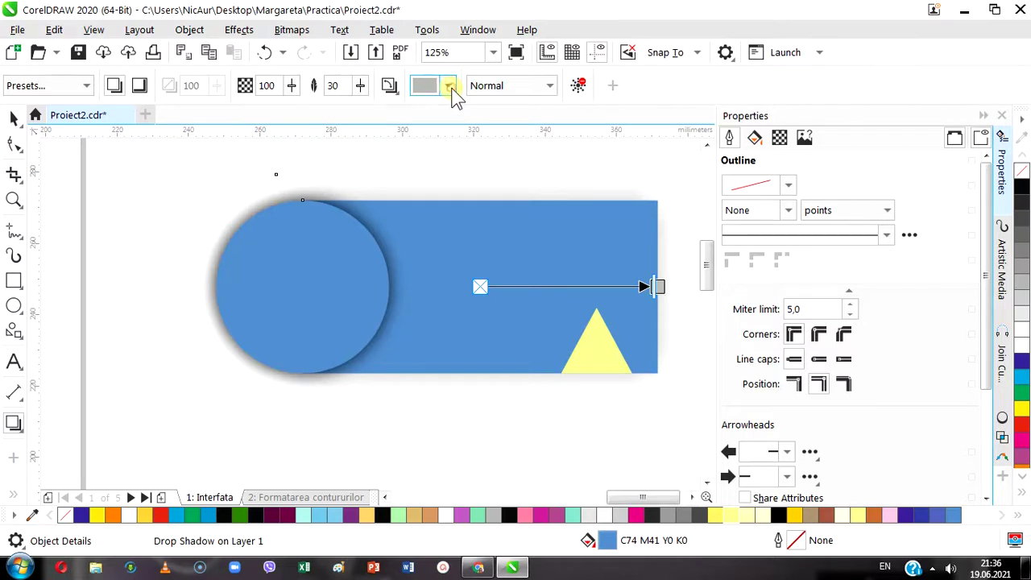
pyautogui.click(449, 86)
pyautogui.click(438, 176)
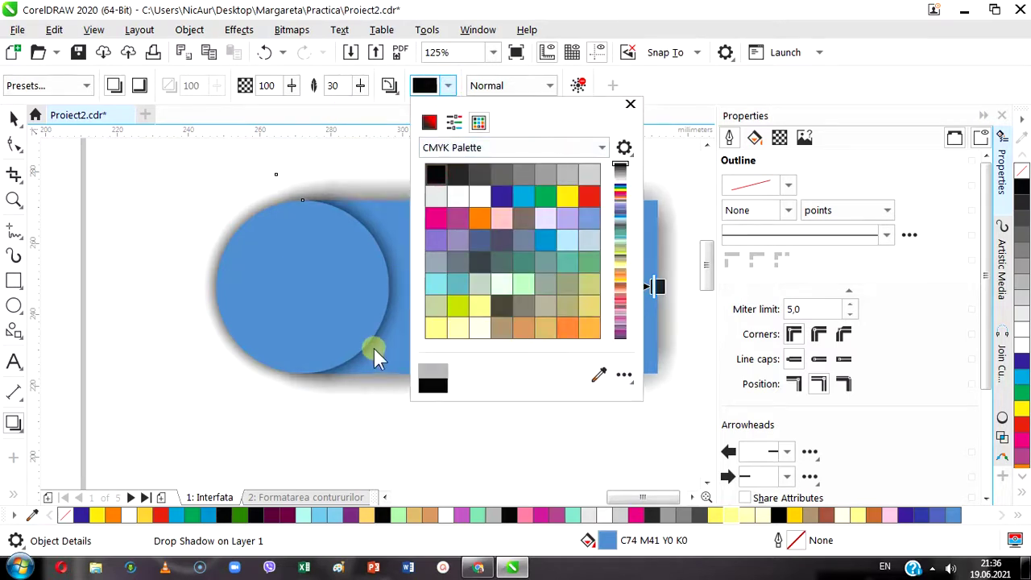
pyautogui.click(360, 89)
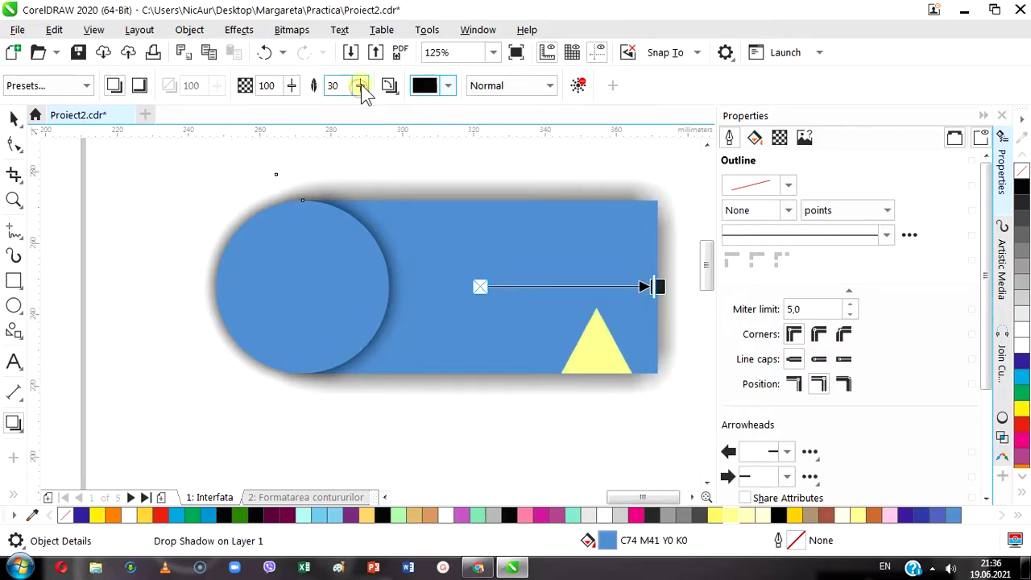
pyautogui.click(360, 87)
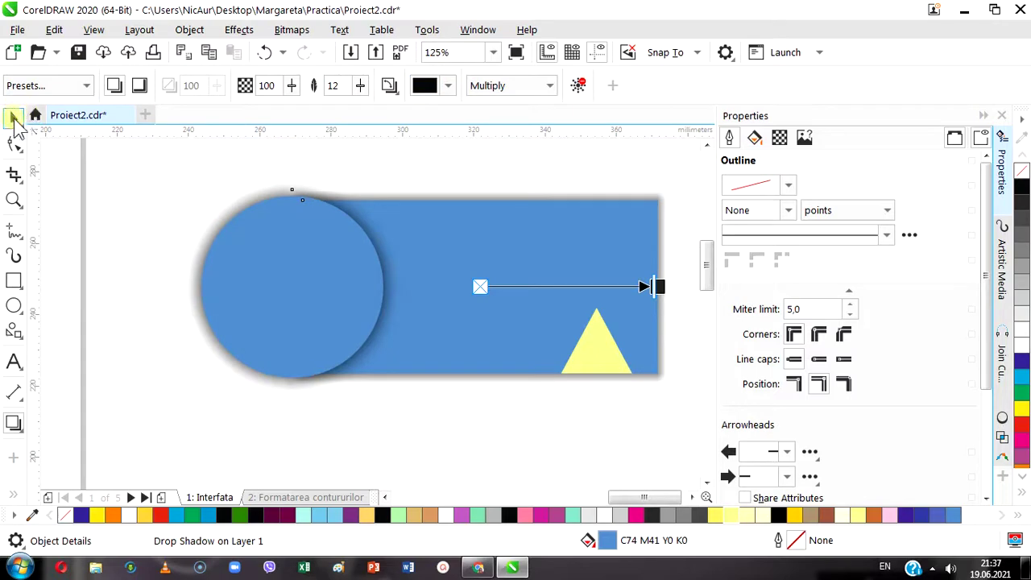
# - Apply the Medium Glow shadow preset to the yellow triangle and colour its shadow black
pyautogui.click(14, 118)
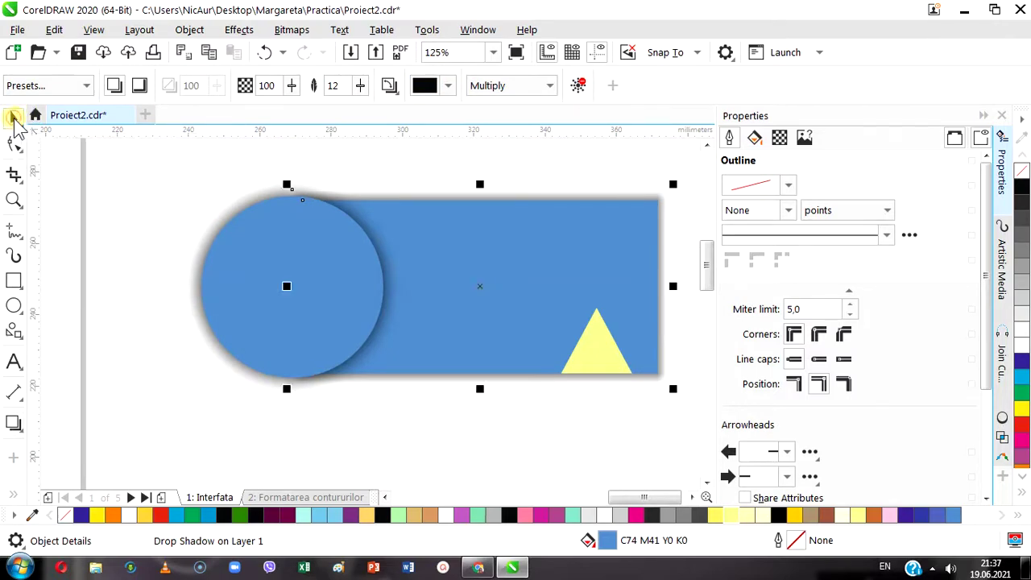
pyautogui.click(602, 368)
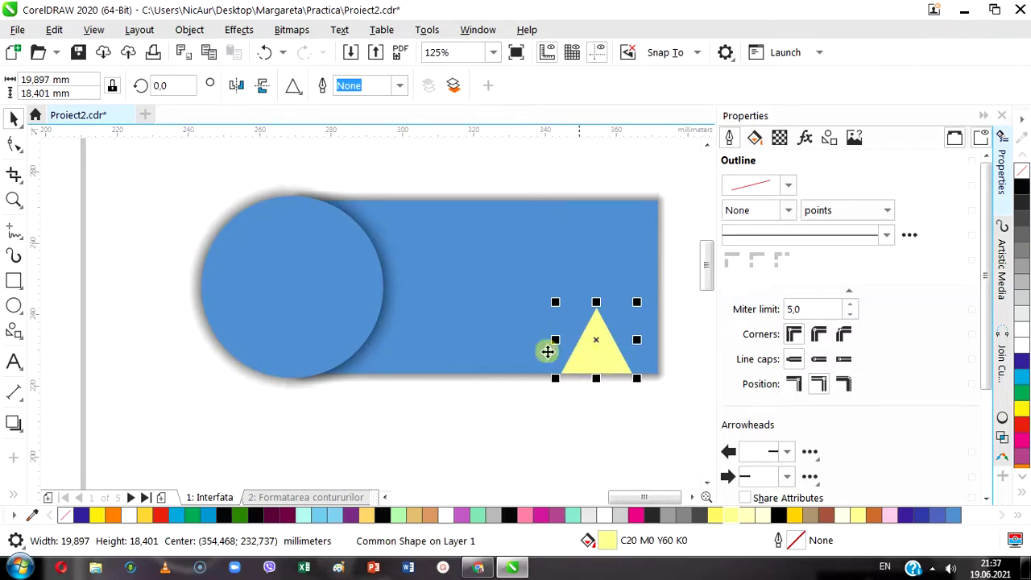
pyautogui.click(14, 424)
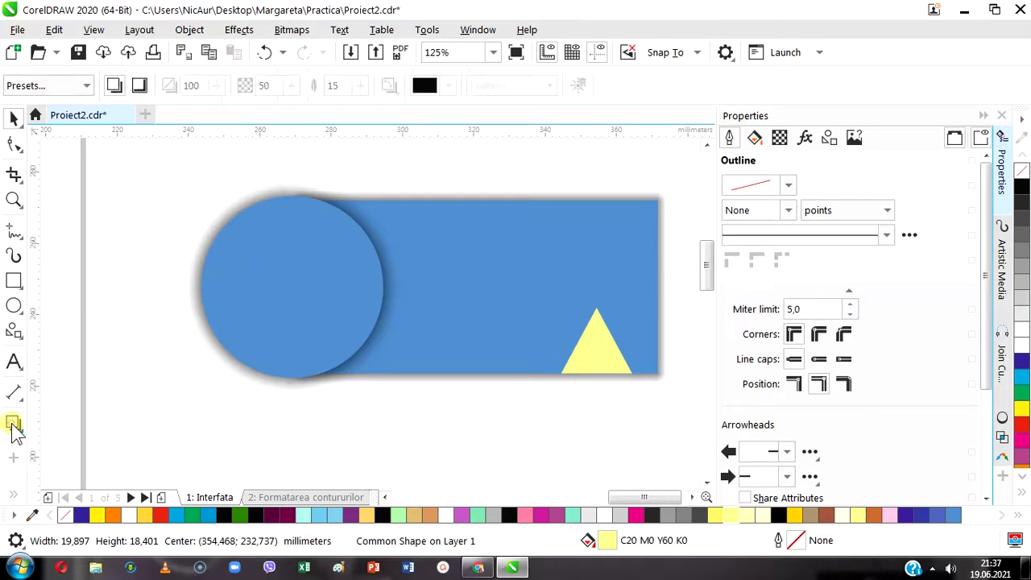
pyautogui.click(81, 86)
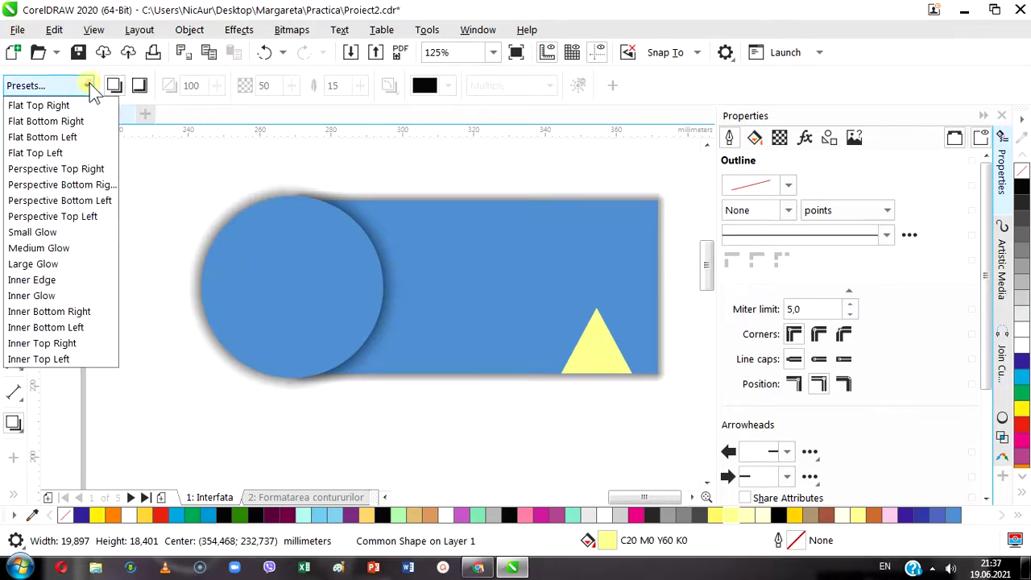
pyautogui.click(41, 247)
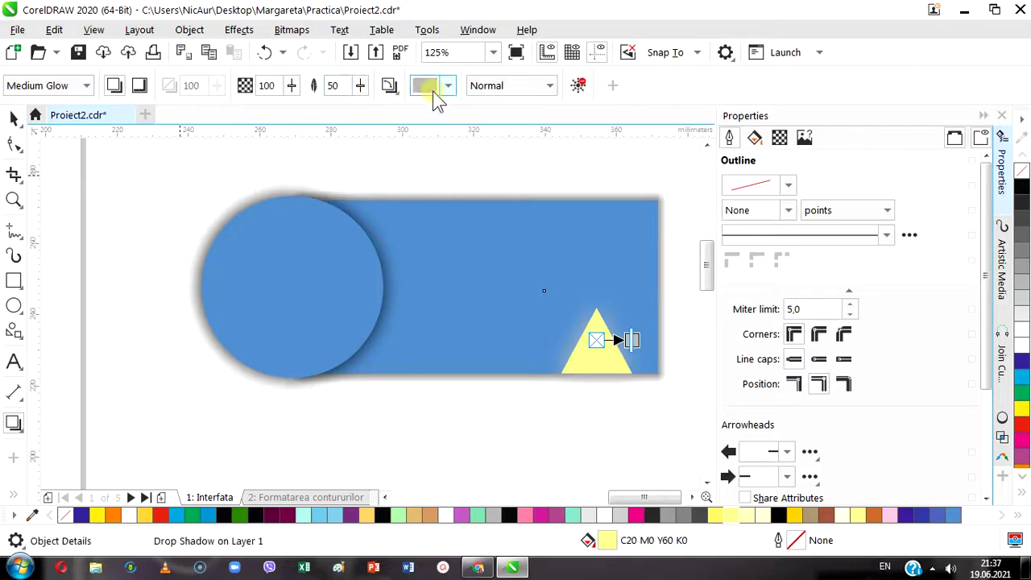
pyautogui.click(449, 85)
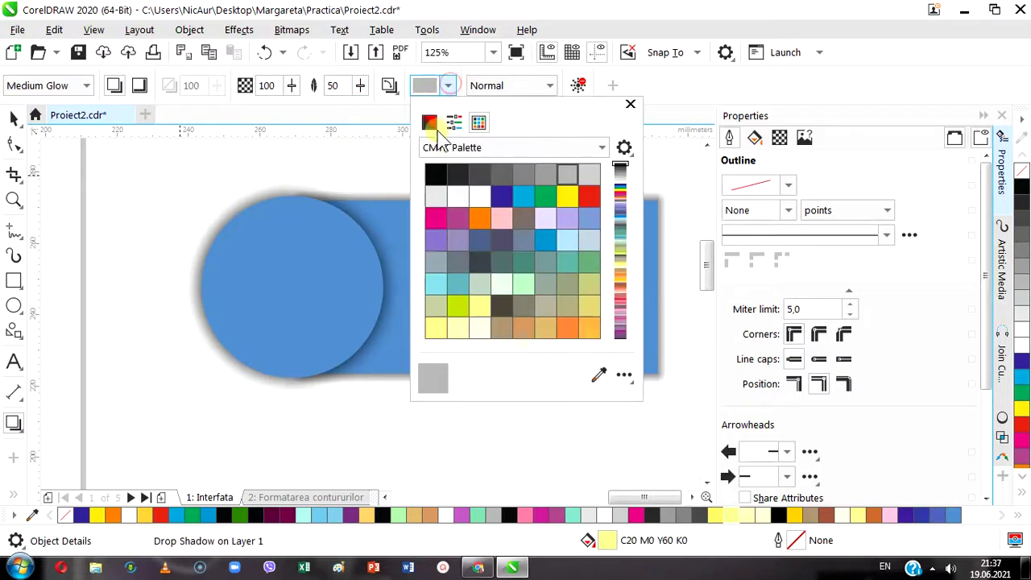
pyautogui.click(433, 171)
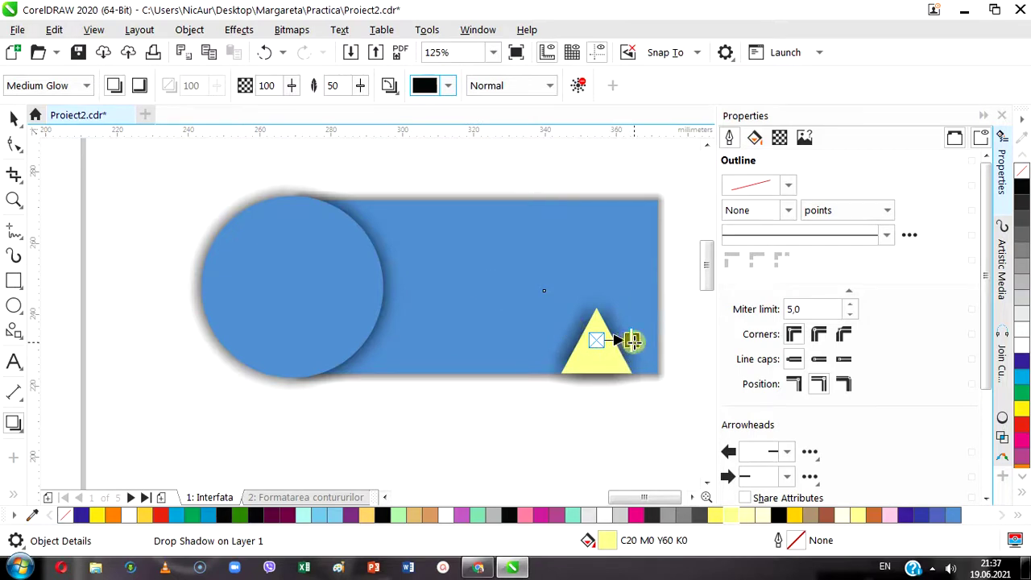
# - Recast the triangle's drop shadow from its right side and set the shadow stretch to 97
pyautogui.click(115, 85)
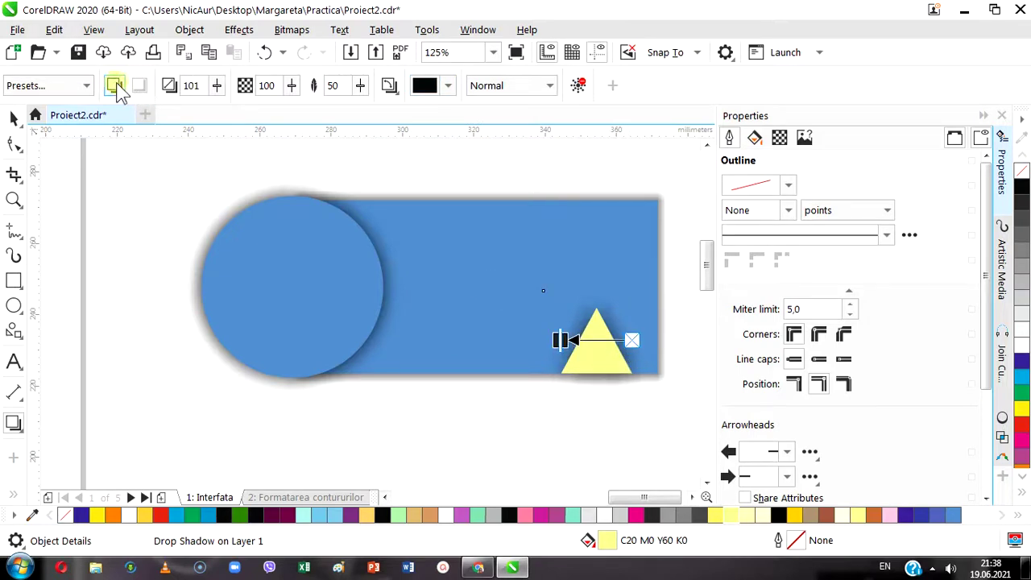
pyautogui.click(216, 85)
pyautogui.moveTo(223, 105); pyautogui.dragTo(216, 105)
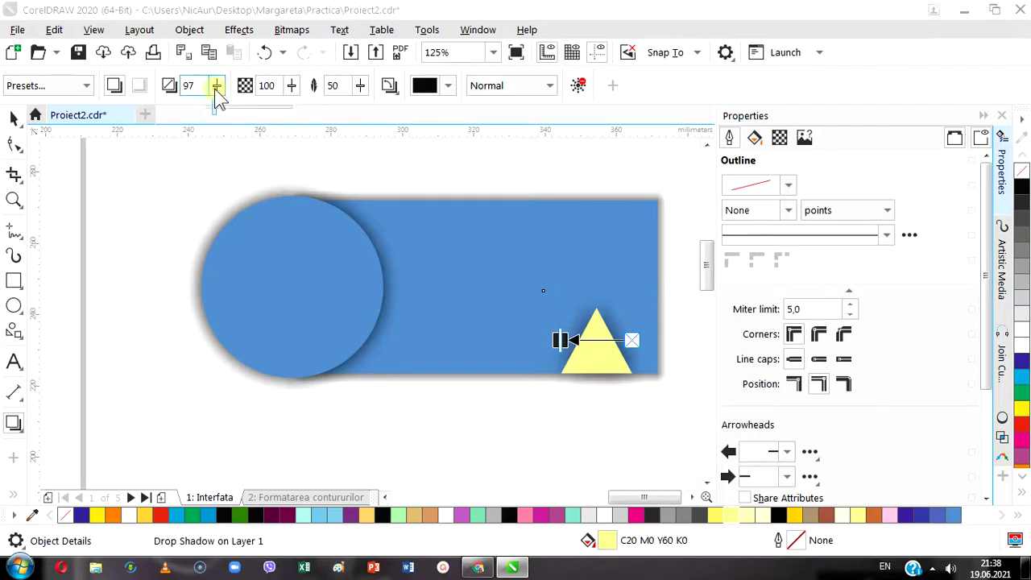
# - Set the feathering of the triangle's shadow to about 11 and deselect the triangle
pyautogui.click(360, 85)
pyautogui.moveTo(362, 104); pyautogui.dragTo(350, 117)
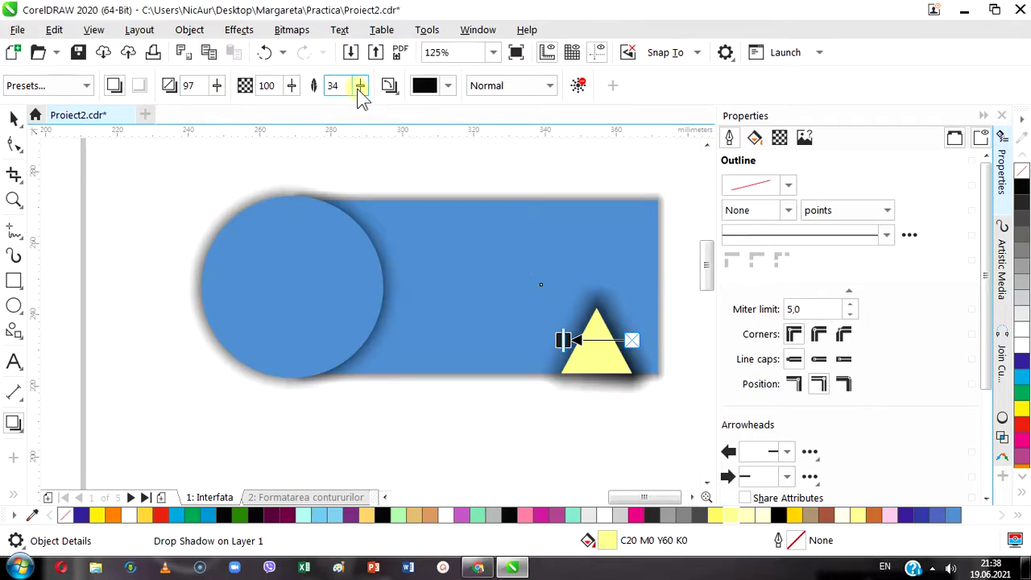
pyautogui.click(357, 92)
pyautogui.moveTo(361, 116)
pyautogui.mouseDown()
pyautogui.moveTo(339, 111)
pyautogui.moveTo(362, 100)
pyautogui.moveTo(363, 115)
pyautogui.mouseUp()
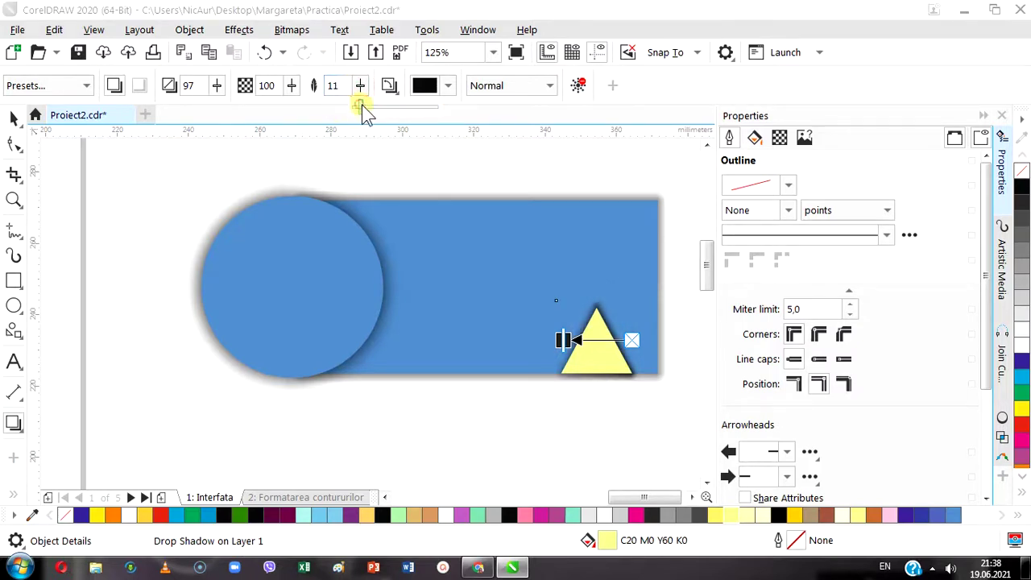
pyautogui.click(600, 444)
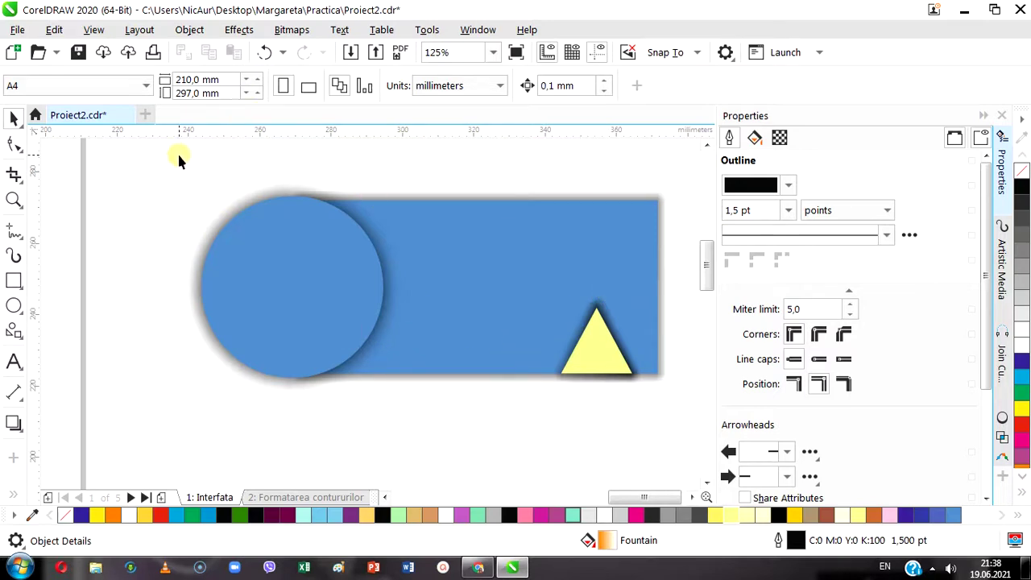
# - Group the circle, rectangle and triangle with their shadows and scale the group down to about 111 × 56 mm
pyautogui.moveTo(177, 155); pyautogui.dragTo(607, 405)
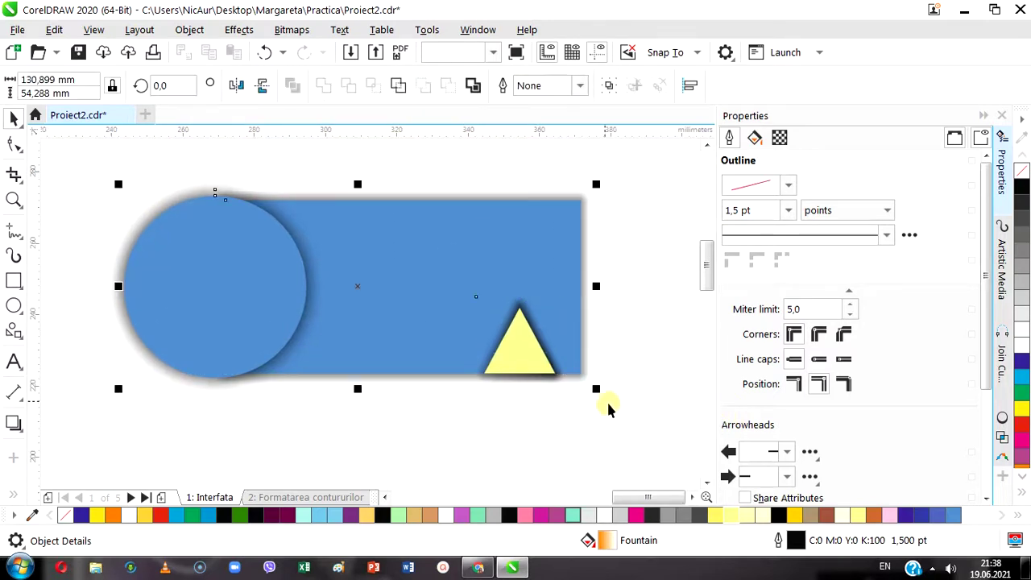
pyautogui.click(609, 85)
pyautogui.moveTo(596, 419); pyautogui.dragTo(499, 366)
pyautogui.click(401, 274)
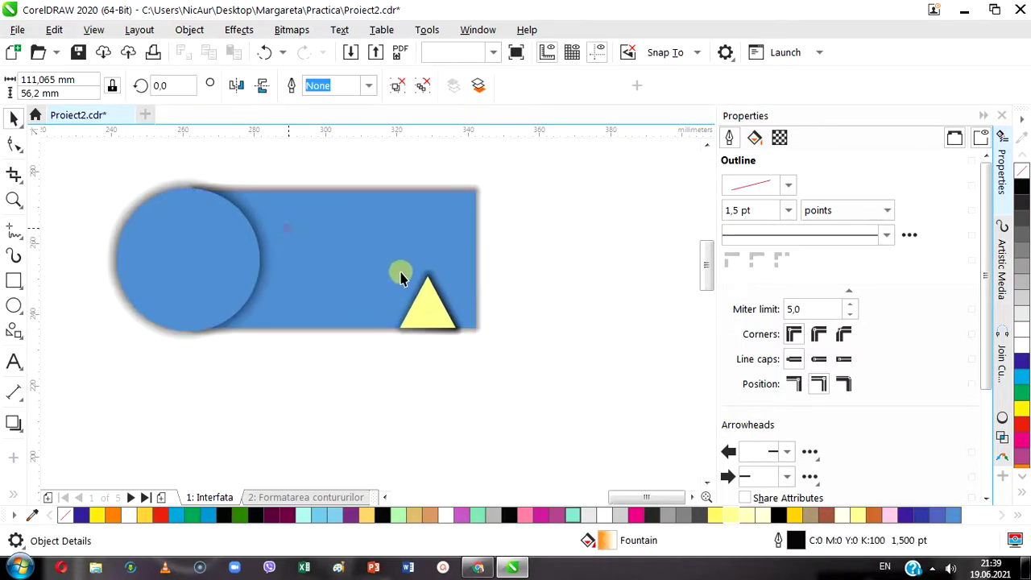
pyautogui.hotkey('ctrl', 'z')
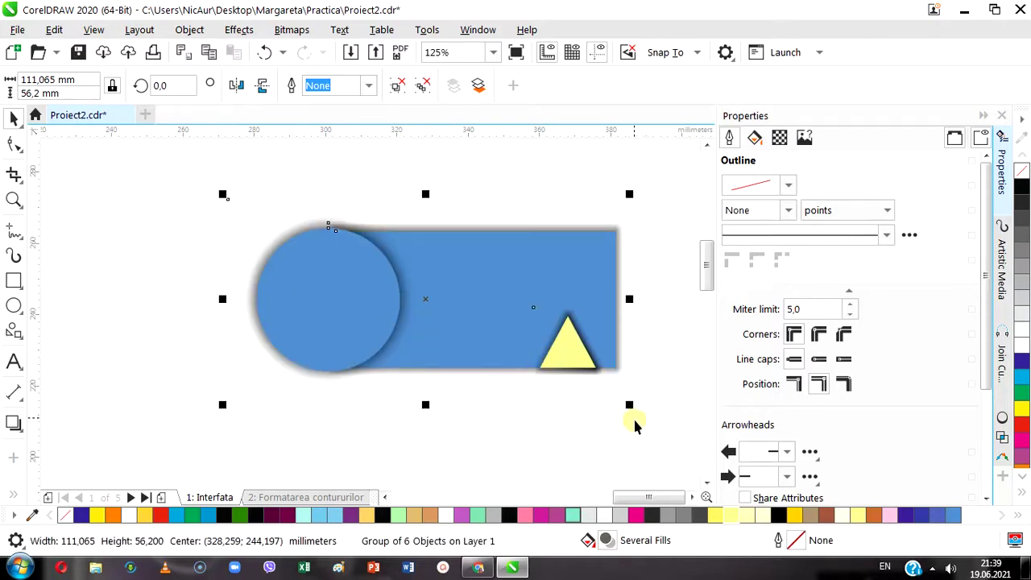
# - Scale the group down to about 91 × 46 mm and move it about 36 mm up and to the left
pyautogui.moveTo(634, 427); pyautogui.dragTo(552, 398)
pyautogui.click(602, 384)
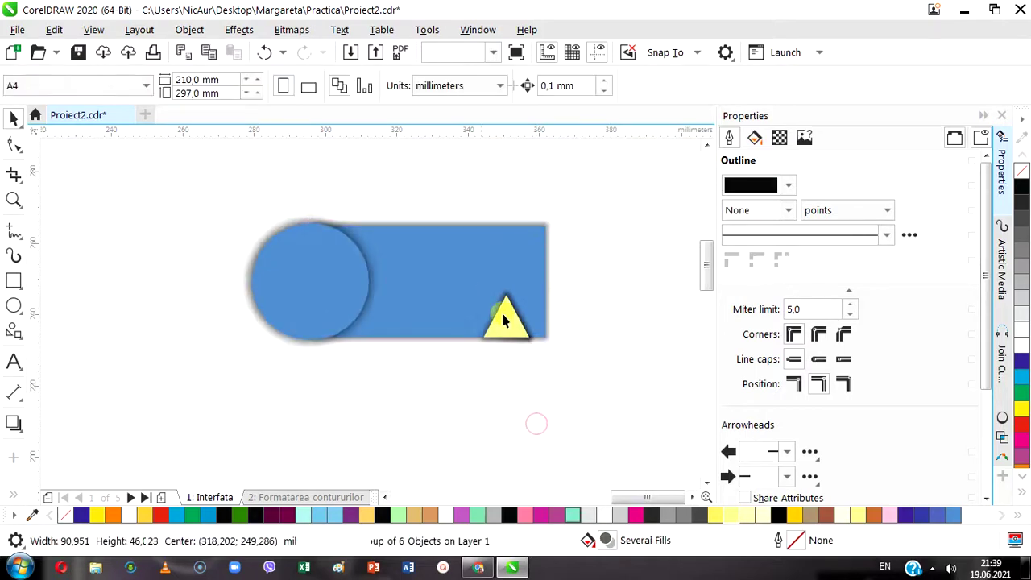
pyautogui.click(462, 299)
pyautogui.moveTo(329, 271); pyautogui.dragTo(208, 233)
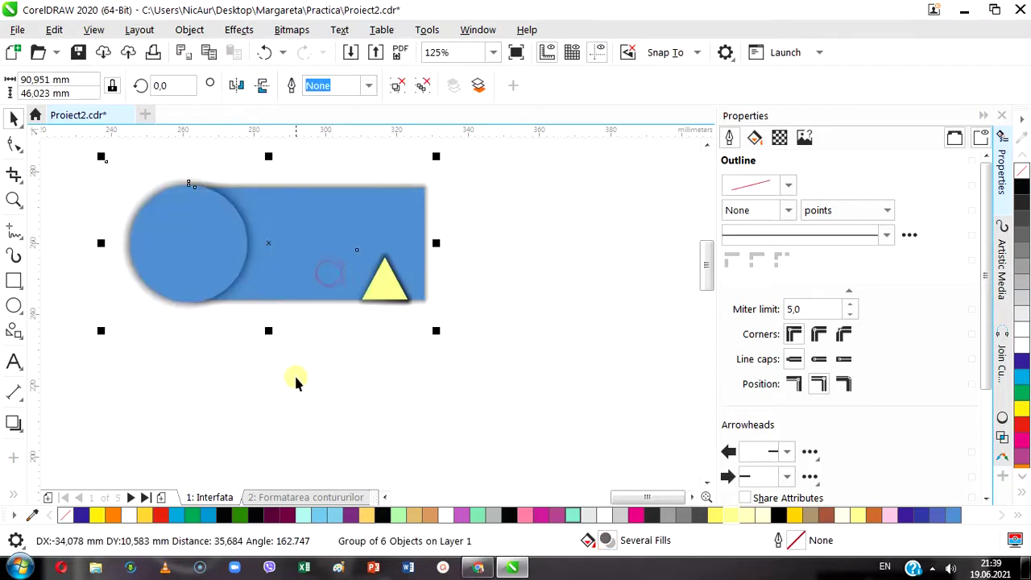
# - Scale the black six-pointed star to about 11.5 × 12.8 mm and place it in front of the blue rectangle
pyautogui.click(386, 497)
pyautogui.click(386, 497)
pyautogui.click(202, 237)
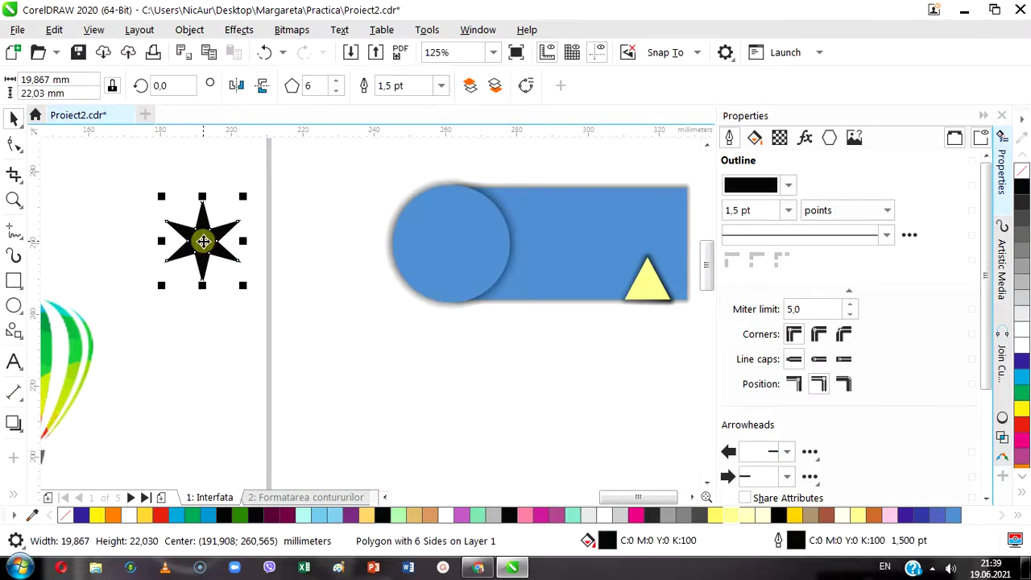
pyautogui.moveTo(202, 237); pyautogui.dragTo(502, 312)
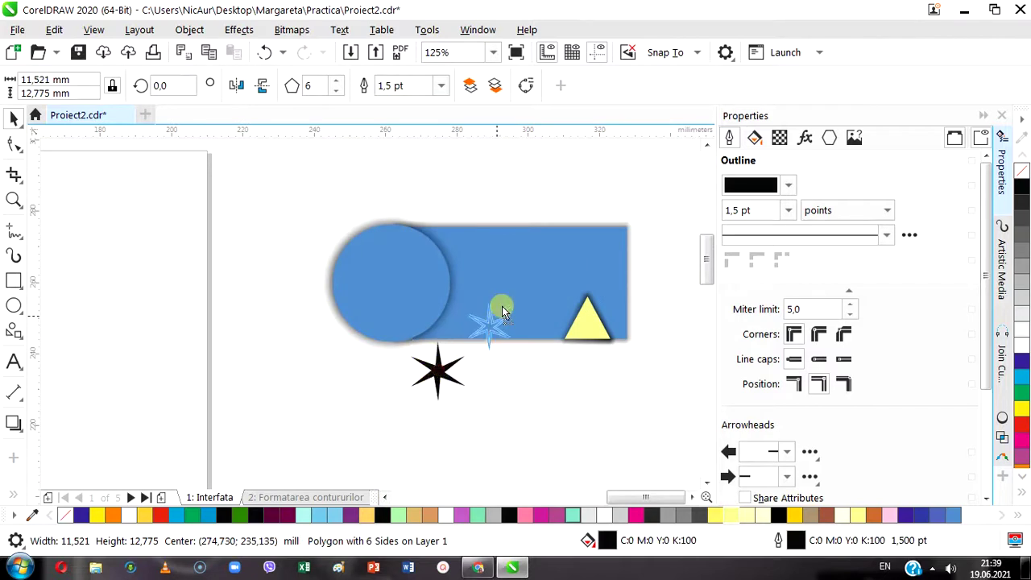
pyautogui.moveTo(506, 266); pyautogui.dragTo(506, 267)
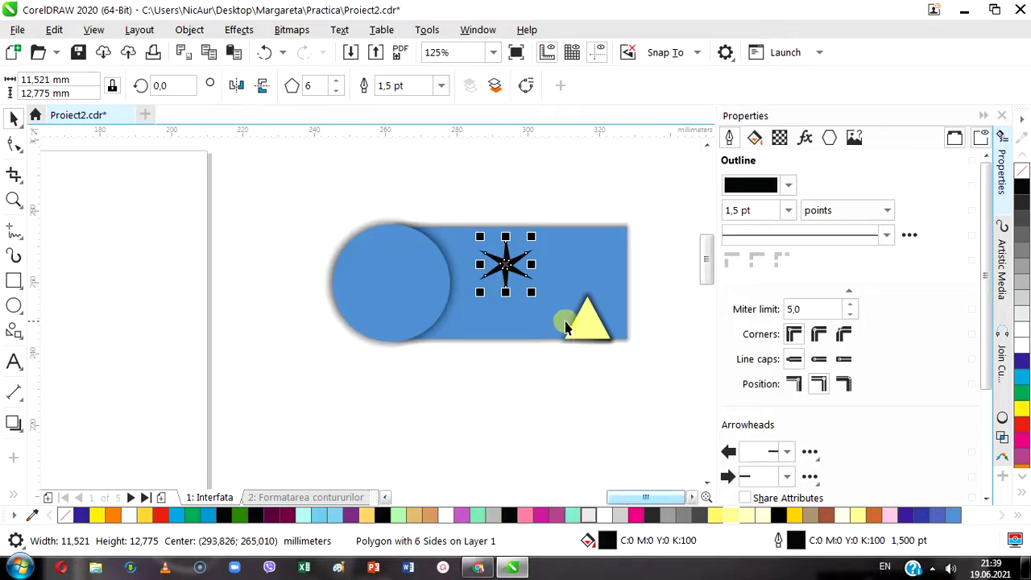
# - Move the star about 24 mm to the right so it sits above the yellow triangle
pyautogui.scroll(2, 566, 326)
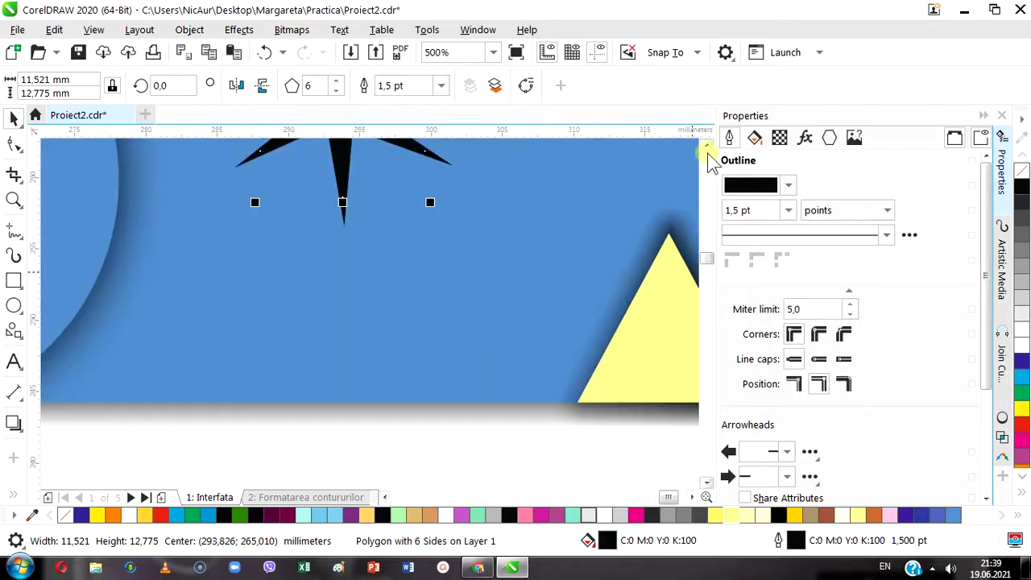
pyautogui.click(707, 145)
pyautogui.click(707, 144)
pyautogui.scroll(-1, 493, 316)
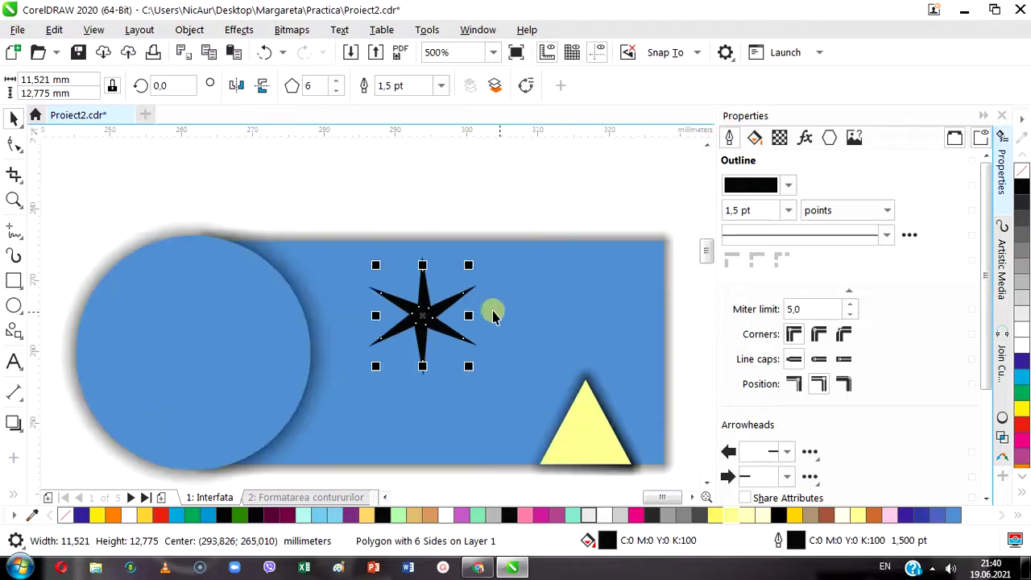
pyautogui.moveTo(428, 306); pyautogui.dragTo(593, 316)
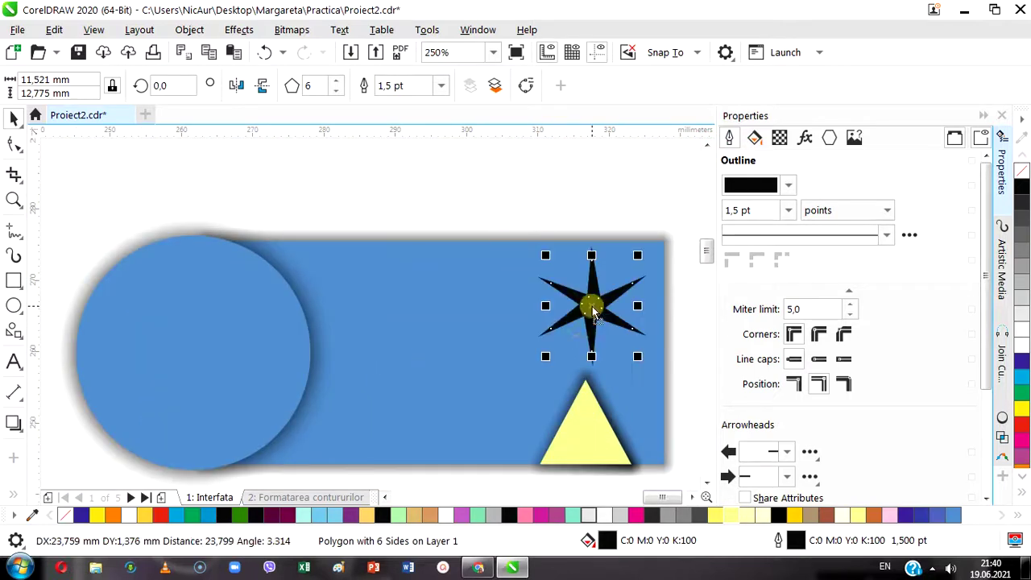
# - Move the black star onto the centre of the blue circle and scale it to about 15.9 × 17.7 mm
pyautogui.moveTo(546, 356); pyautogui.dragTo(561, 340)
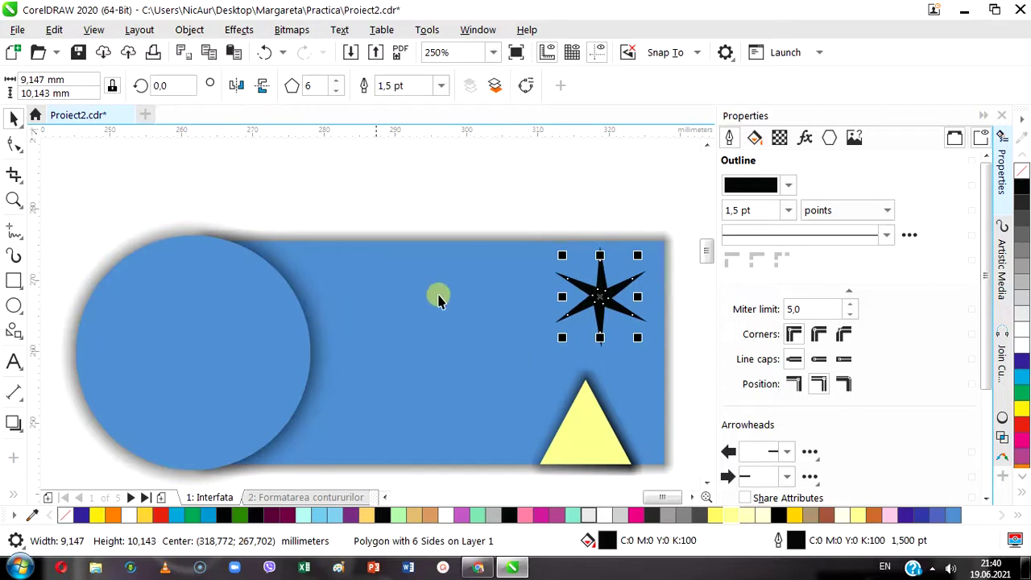
pyautogui.moveTo(600, 296); pyautogui.dragTo(258, 428)
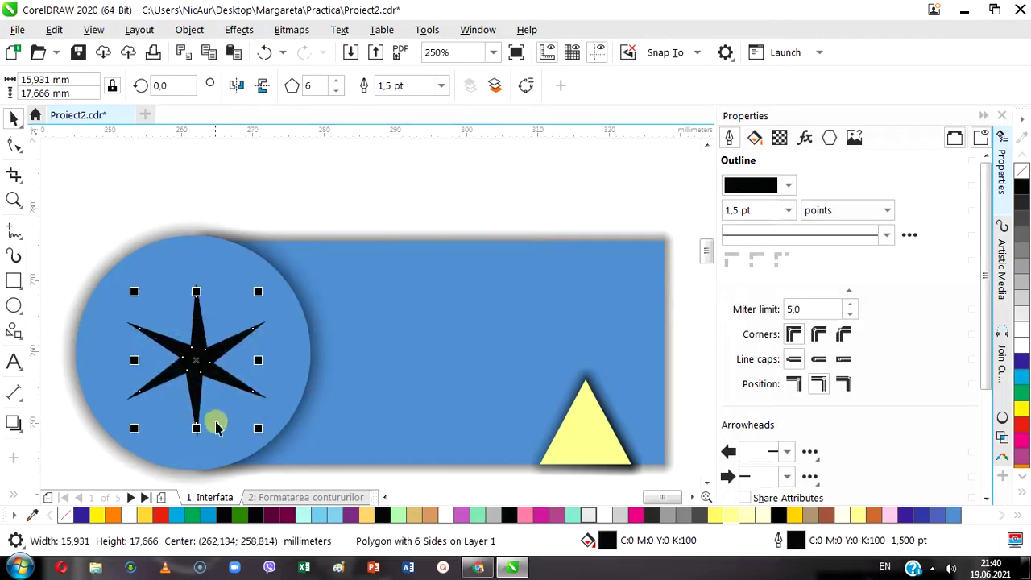
pyautogui.moveTo(196, 360); pyautogui.dragTo(191, 346)
# - Apply the Medium Glow shadow preset to the star on the circle
pyautogui.click(14, 424)
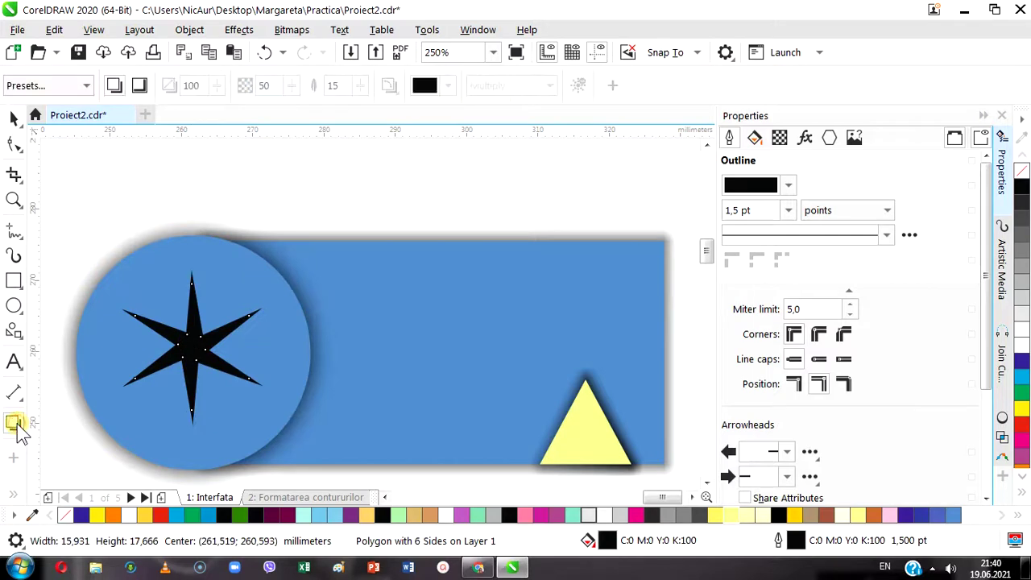
pyautogui.click(84, 86)
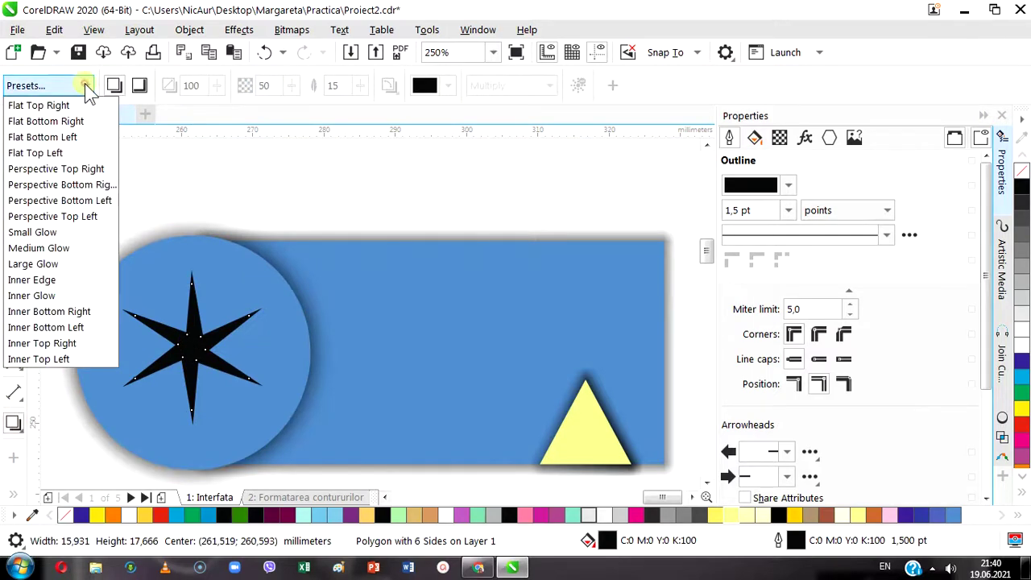
pyautogui.click(36, 248)
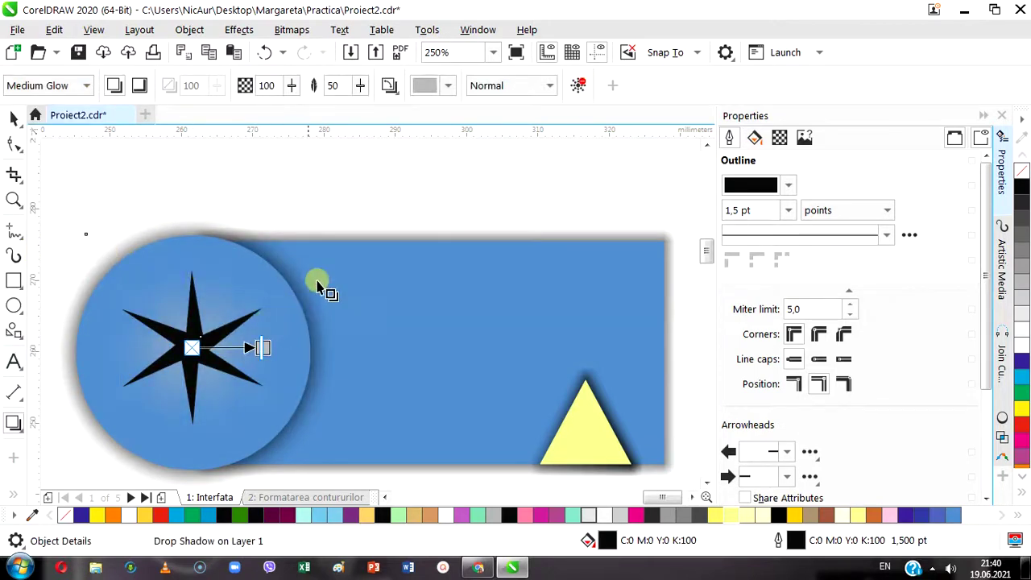
# - Set the colour of the star's glow to yellow
pyautogui.click(448, 85)
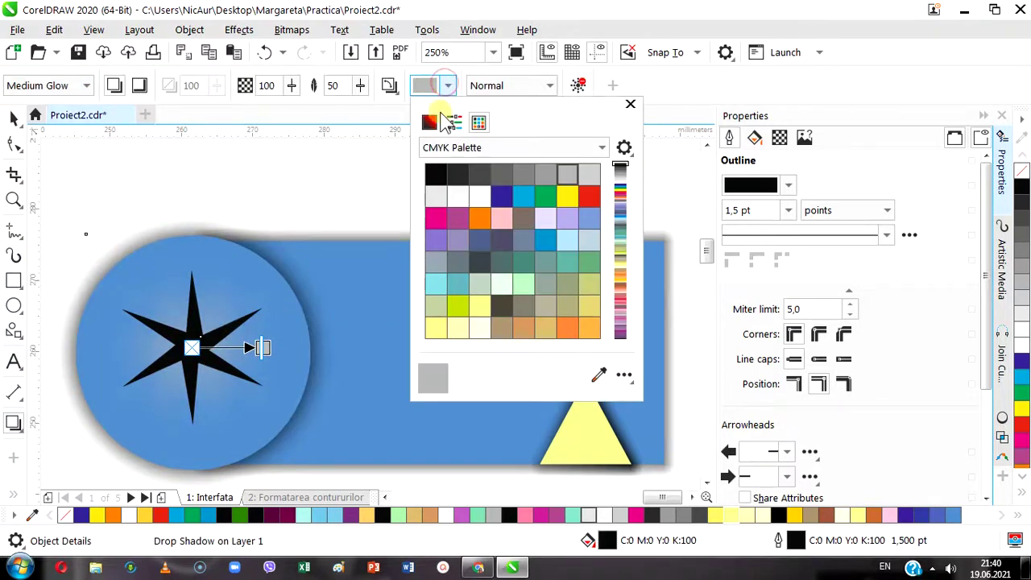
pyautogui.click(567, 198)
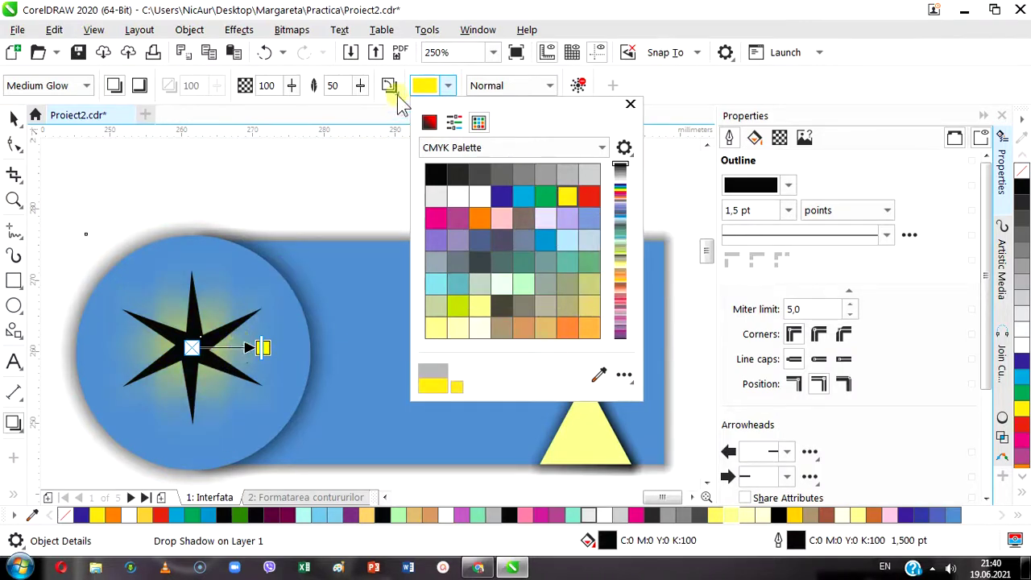
pyautogui.click(375, 205)
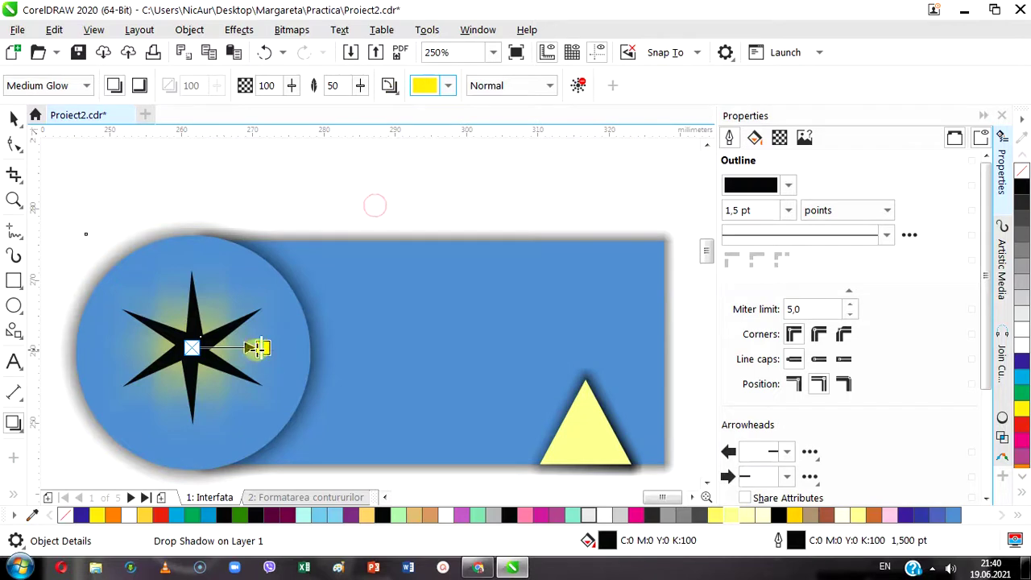
# - Change the glow's feathering direction so it spreads outward from the star, and set the feathering to 8
pyautogui.moveTo(264, 347); pyautogui.dragTo(322, 347)
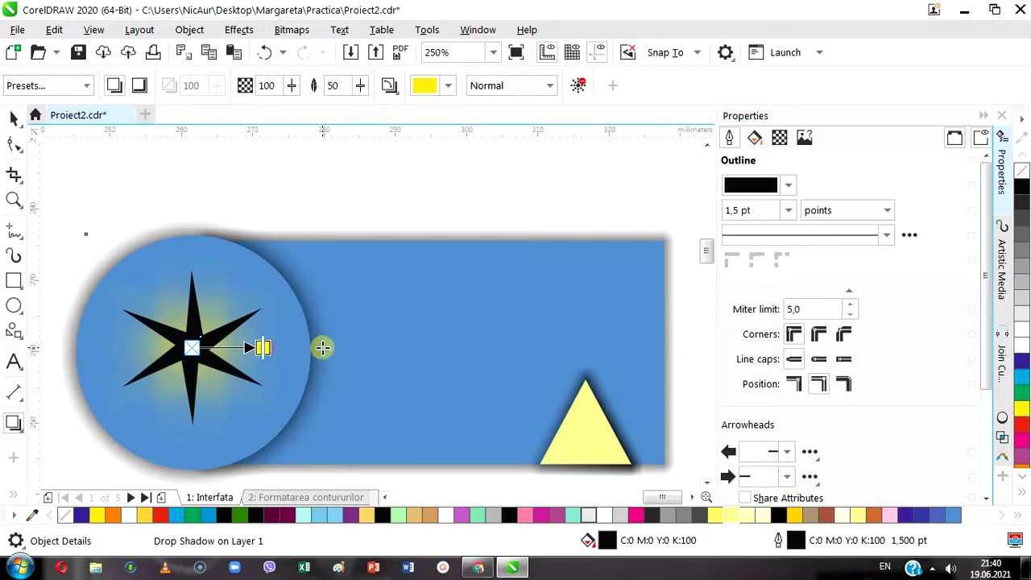
pyautogui.click(389, 85)
pyautogui.click(411, 171)
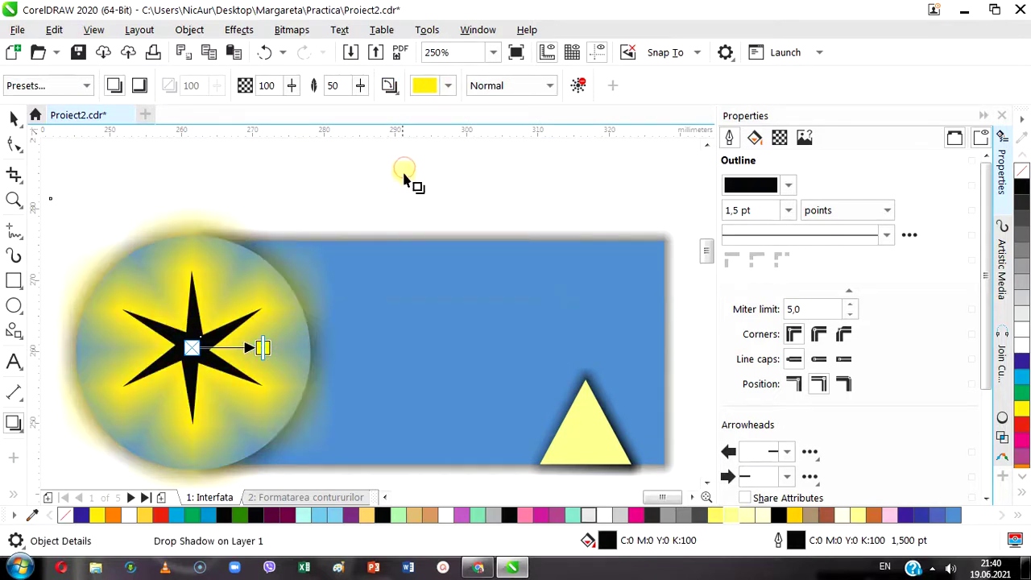
pyautogui.click(360, 87)
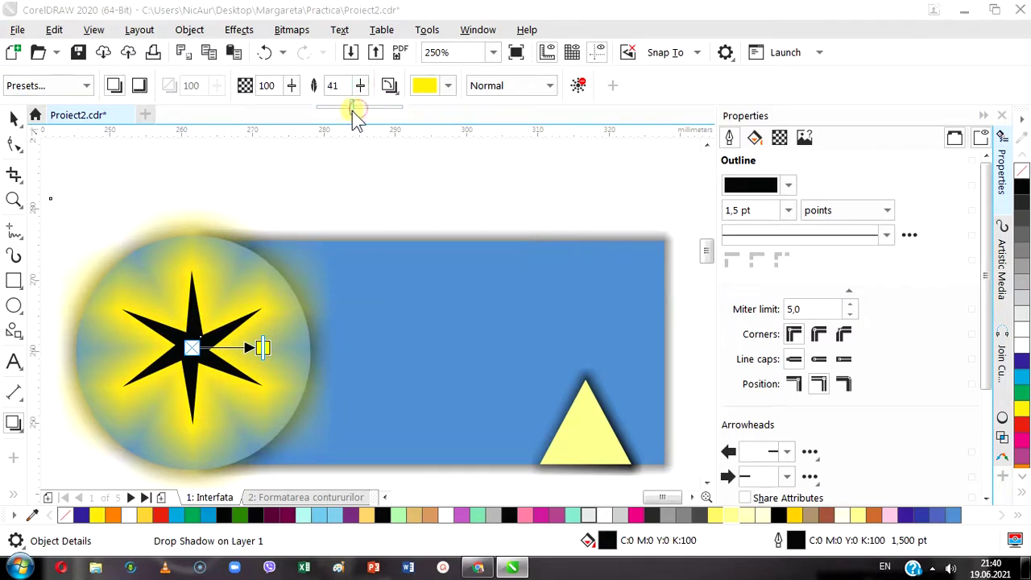
pyautogui.moveTo(340, 111); pyautogui.dragTo(345, 111)
pyautogui.click(360, 85)
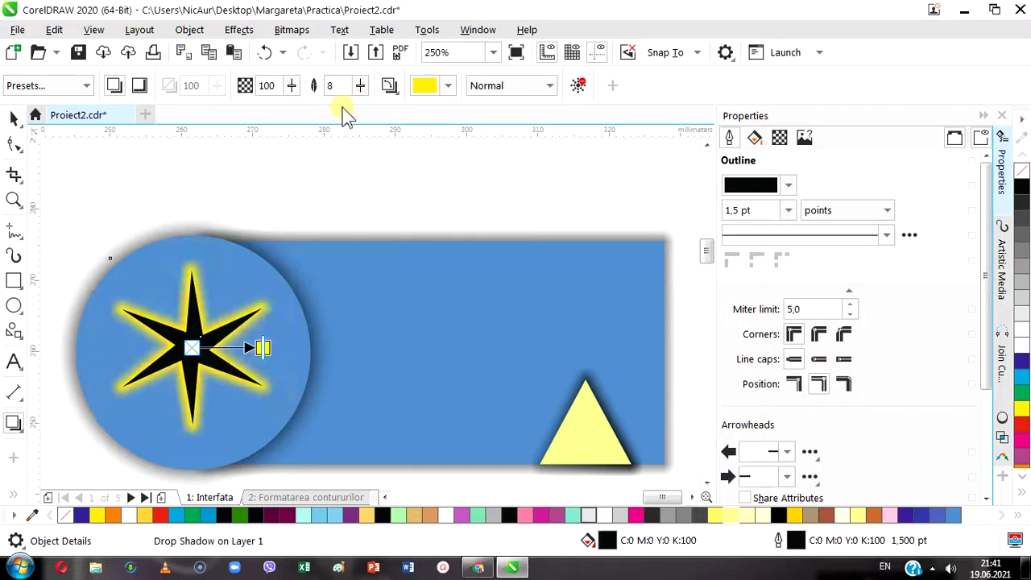
# - Recolour the star's glow white and lower its opacity to 45
pyautogui.click(449, 87)
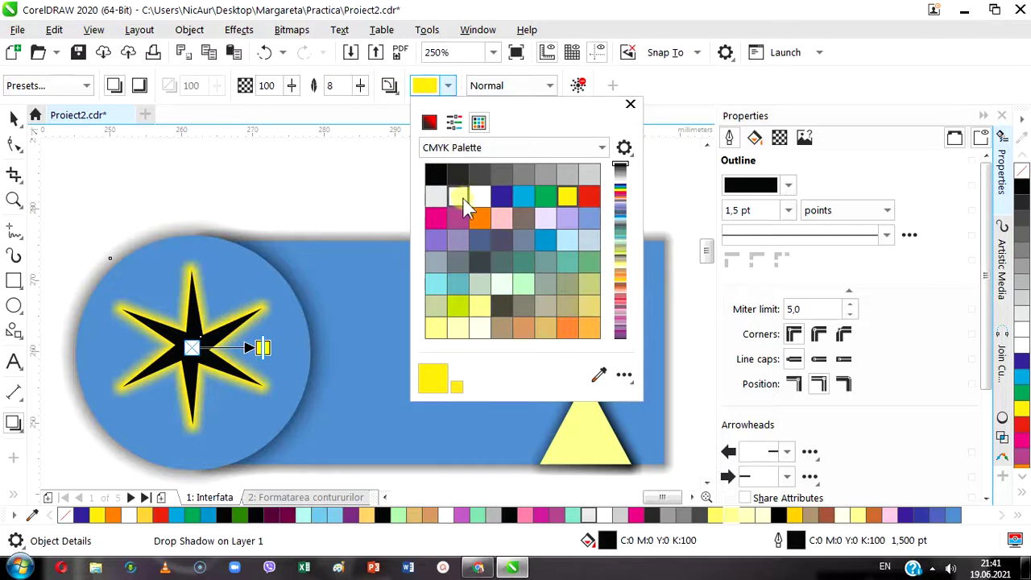
pyautogui.click(478, 198)
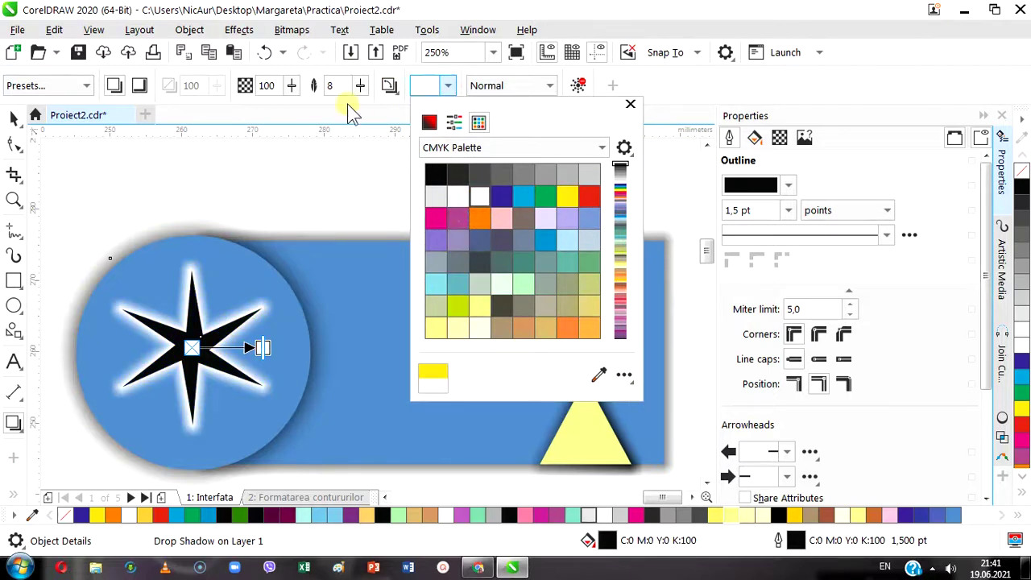
pyautogui.click(293, 92)
pyautogui.moveTo(292, 92); pyautogui.dragTo(267, 114)
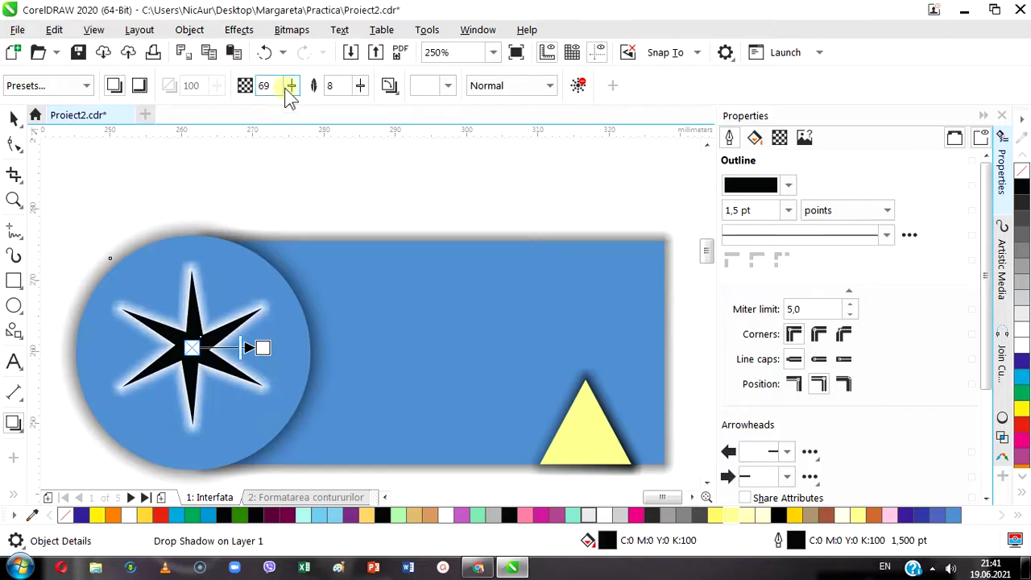
pyautogui.click(290, 85)
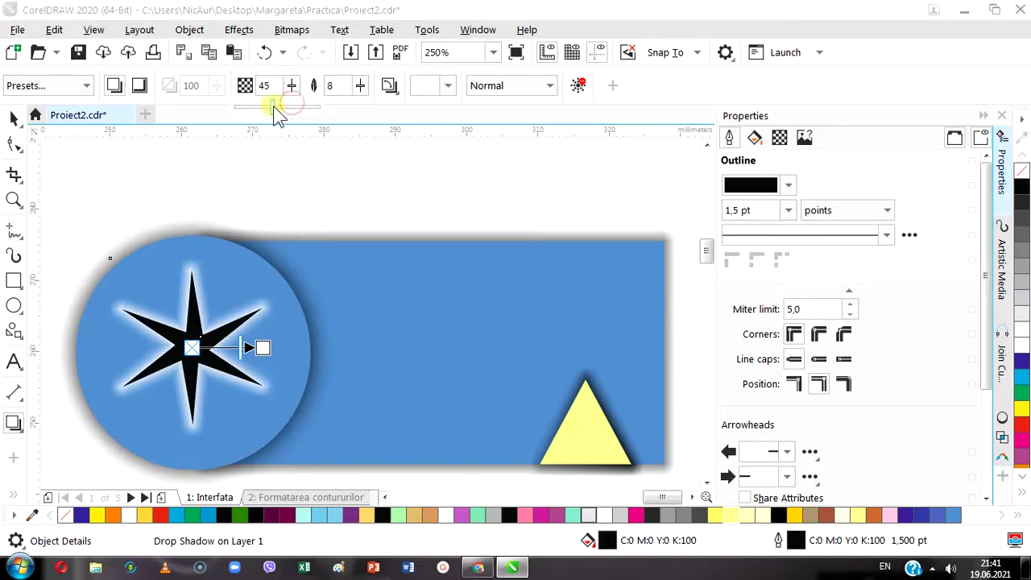
pyautogui.moveTo(276, 112); pyautogui.dragTo(273, 106)
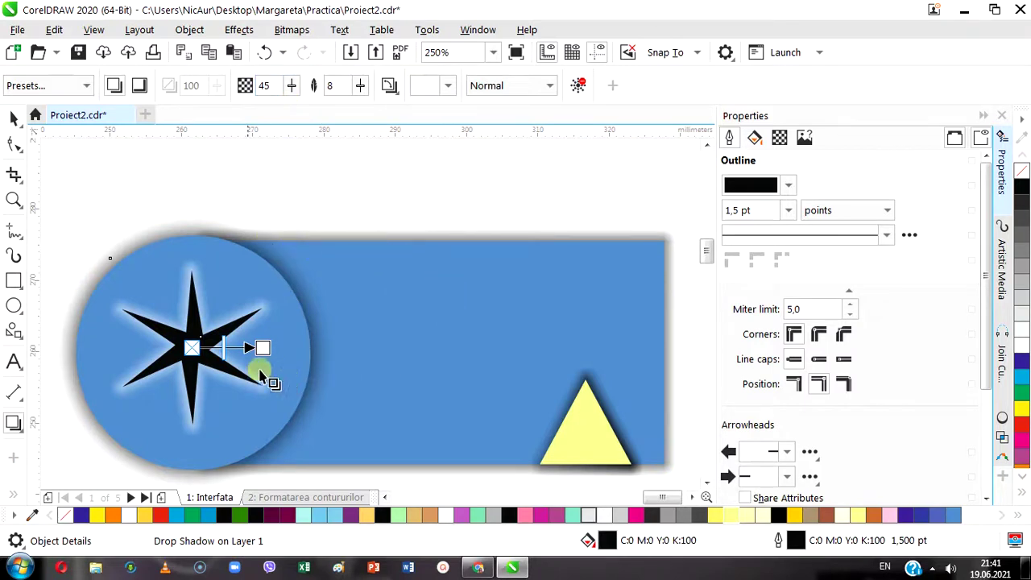
# - Increase the feathering of the star's white glow to 18 and leave the Shadow tool
pyautogui.click(361, 86)
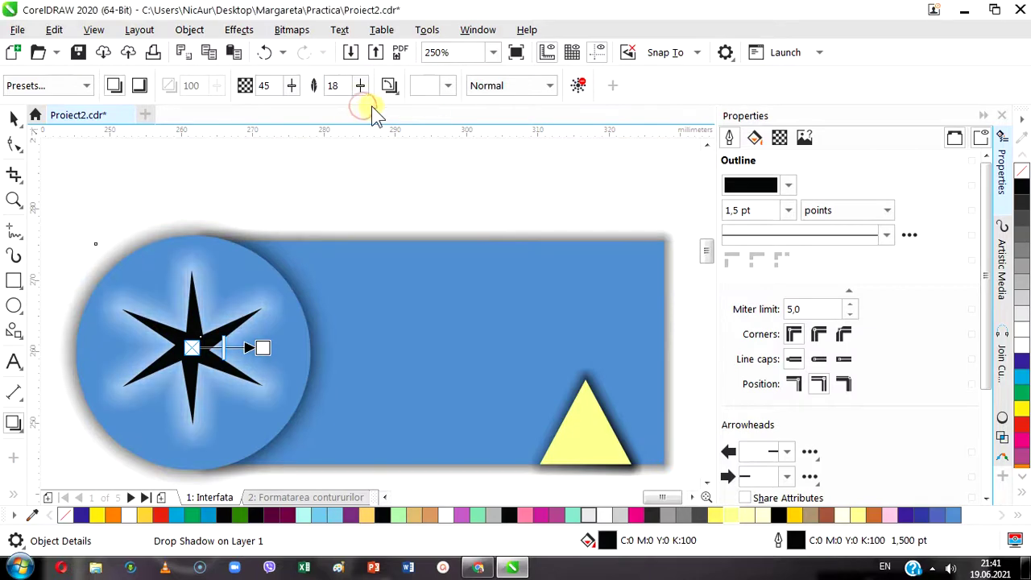
pyautogui.press('space')
pyautogui.scroll(-4, 356, 198)
pyautogui.scroll(1, 385, 233)
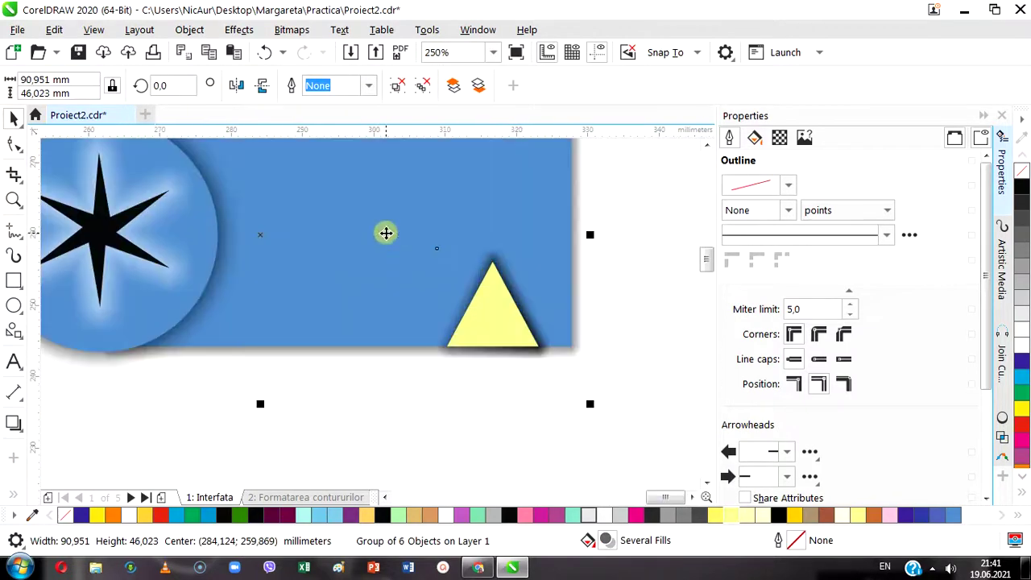
pyautogui.scroll(-1, 384, 233)
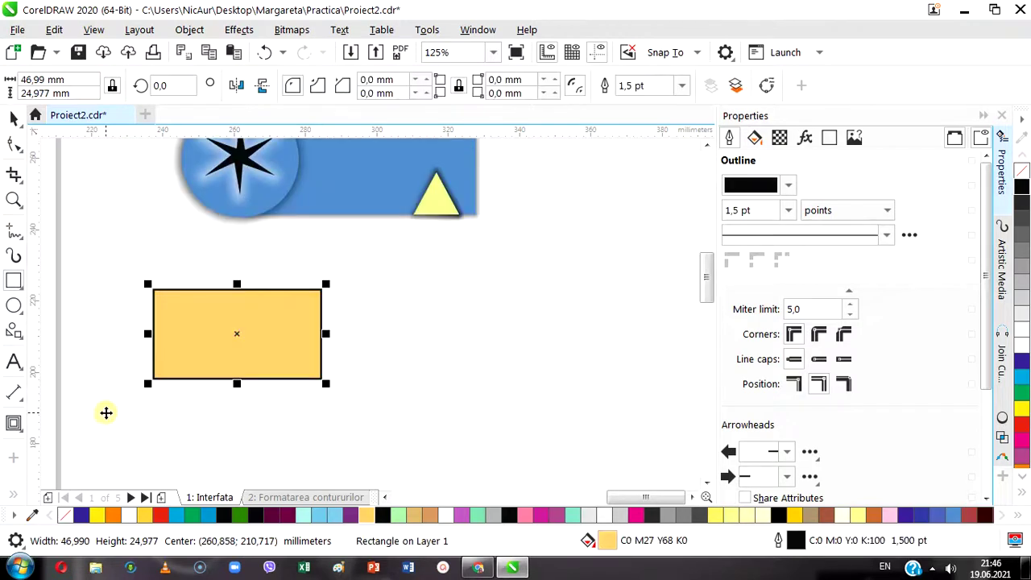
# - Apply a contour to the orange rectangle, running inward from its upper edge to the centre with an offset of about 4 mm
pyautogui.click(13, 119)
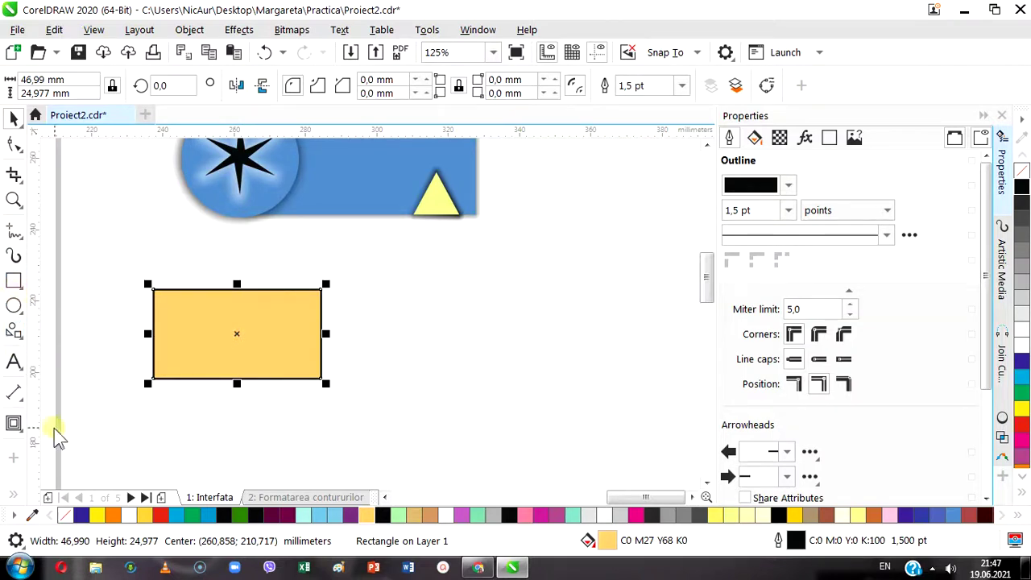
pyautogui.click(22, 432)
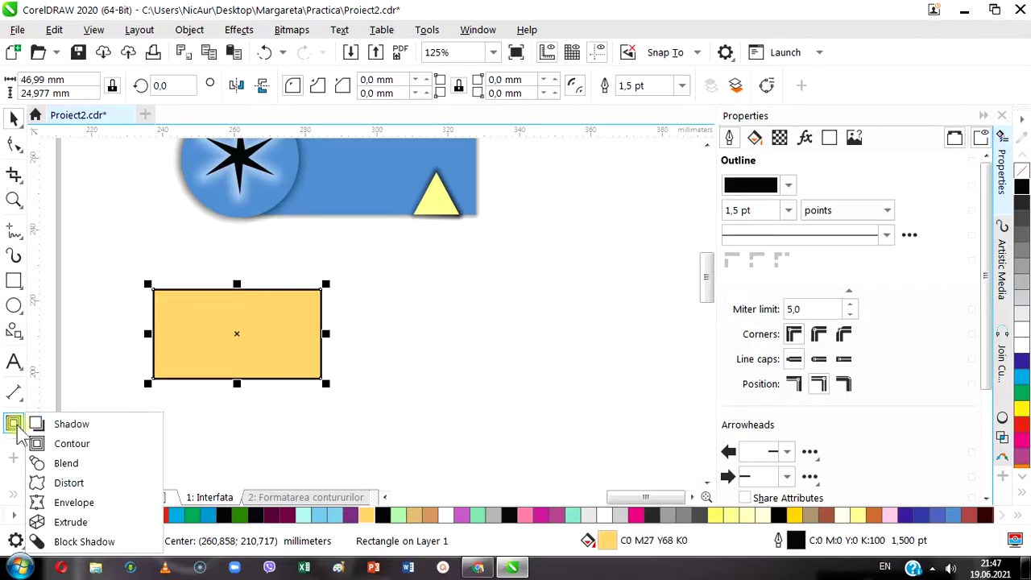
pyautogui.click(72, 444)
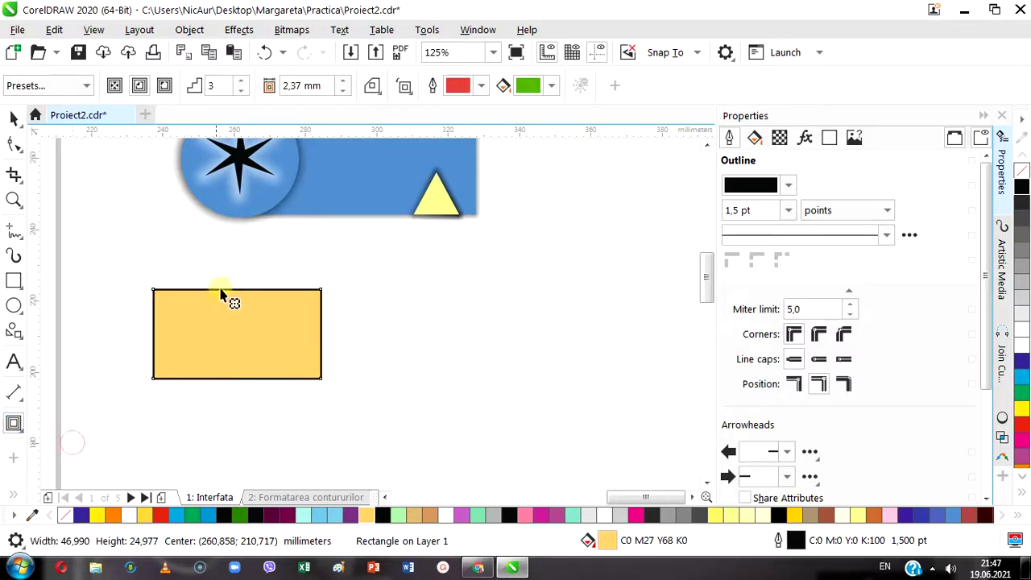
pyautogui.moveTo(234, 296); pyautogui.dragTo(232, 339)
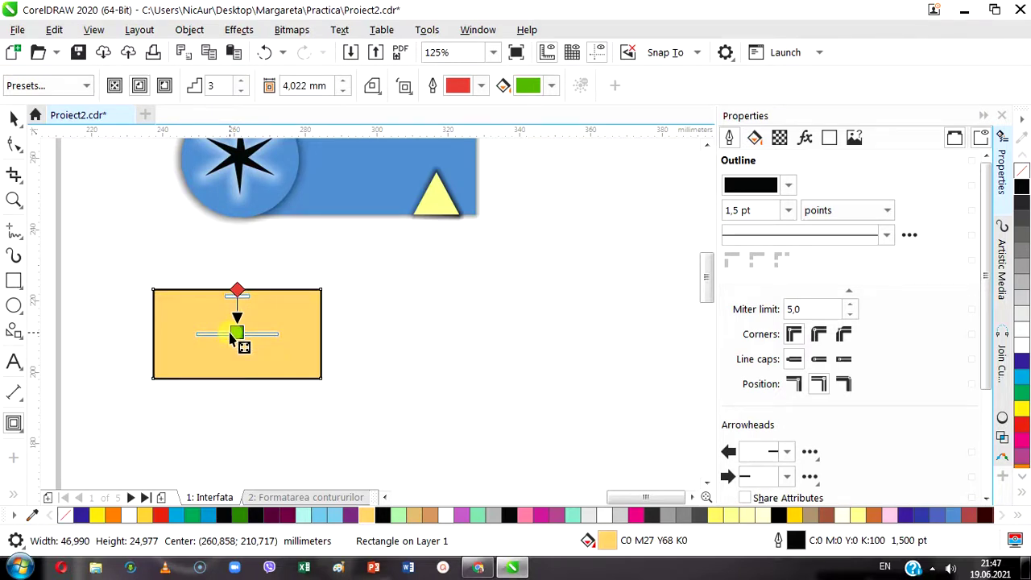
pyautogui.moveTo(230, 338); pyautogui.dragTo(232, 339)
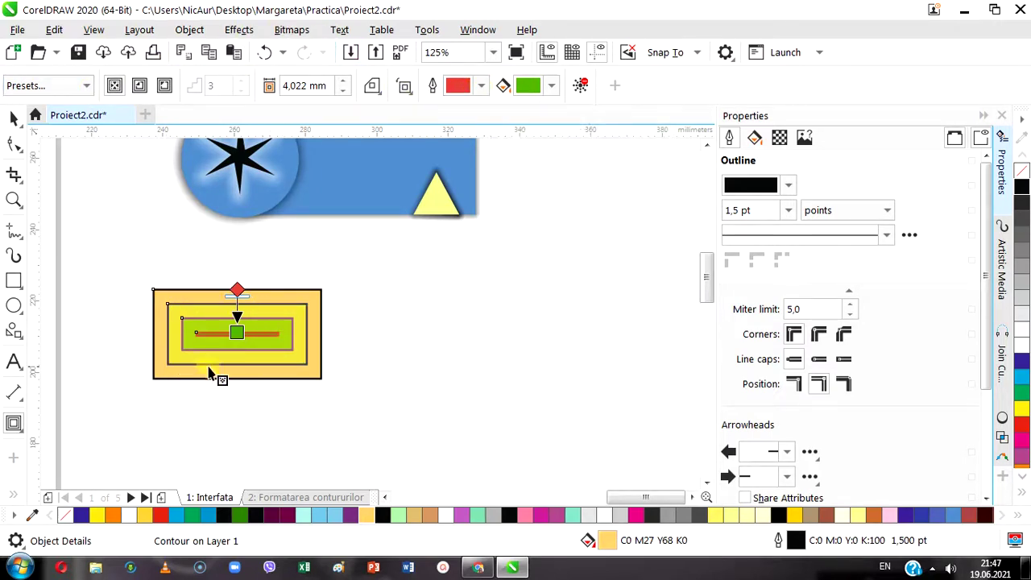
# - Set the contour's outline colour to C16 M72 Y54 K19 and its fill colour to C69 M4 Y100 K22
pyautogui.click(481, 86)
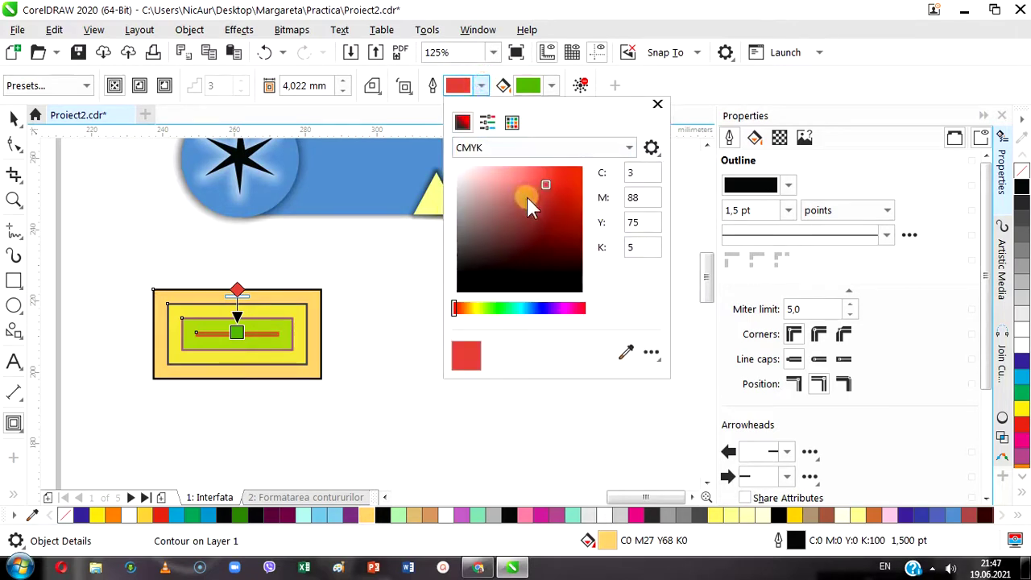
pyautogui.click(544, 233)
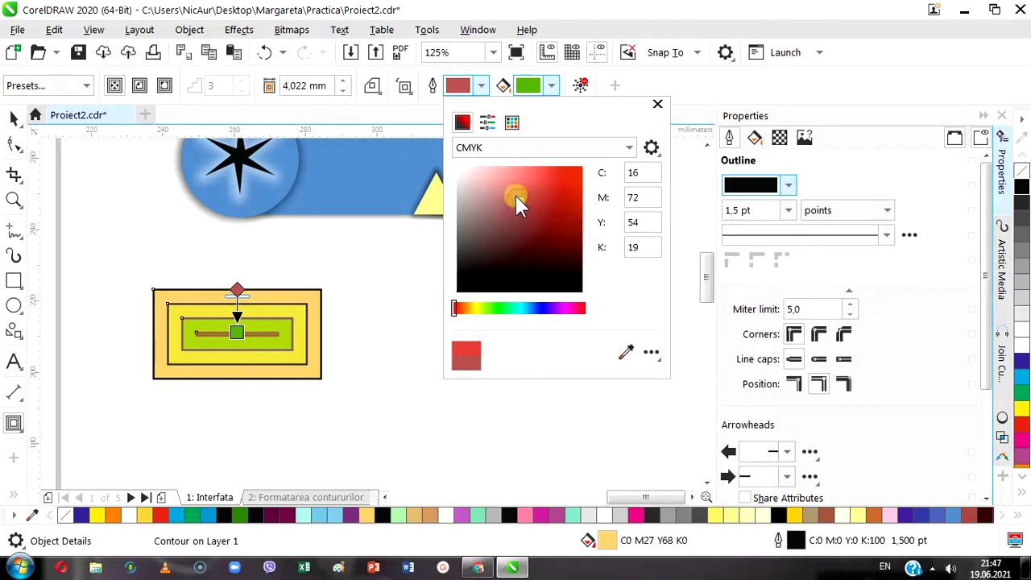
pyautogui.click(551, 87)
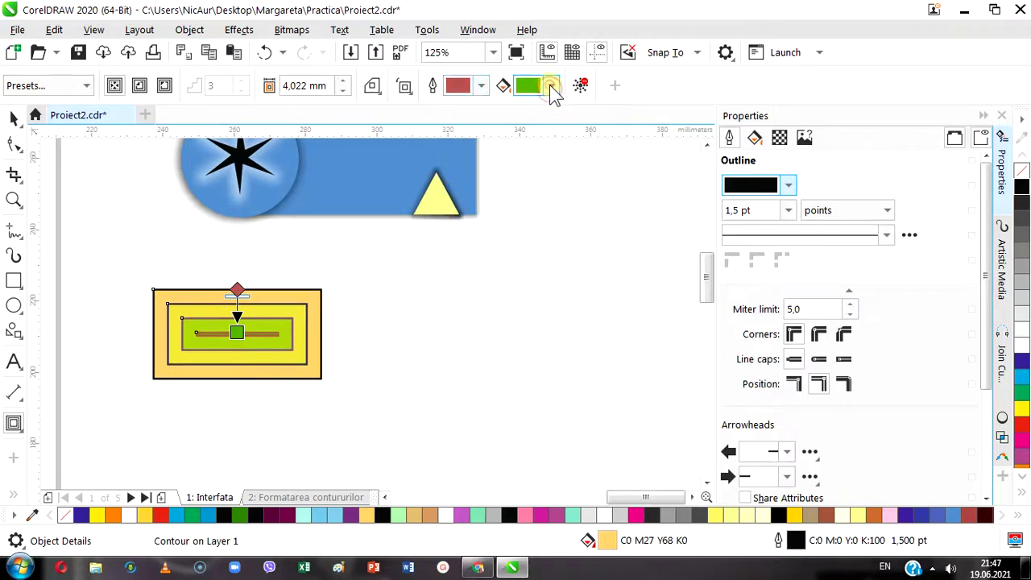
pyautogui.moveTo(600, 245)
pyautogui.mouseDown()
pyautogui.moveTo(632, 267)
pyautogui.moveTo(647, 173)
pyautogui.moveTo(639, 224)
pyautogui.mouseUp()
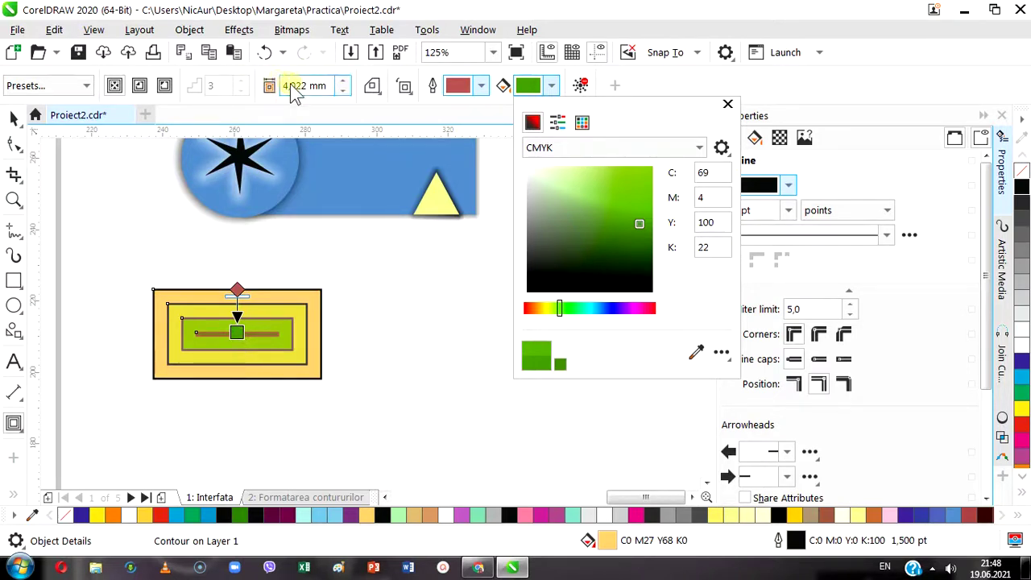
# - Try larger and smaller contour spacings, settle on an offset of 3.022 mm, and remove the outline from the contoured rectangle
pyautogui.click(343, 82)
pyautogui.click(342, 81)
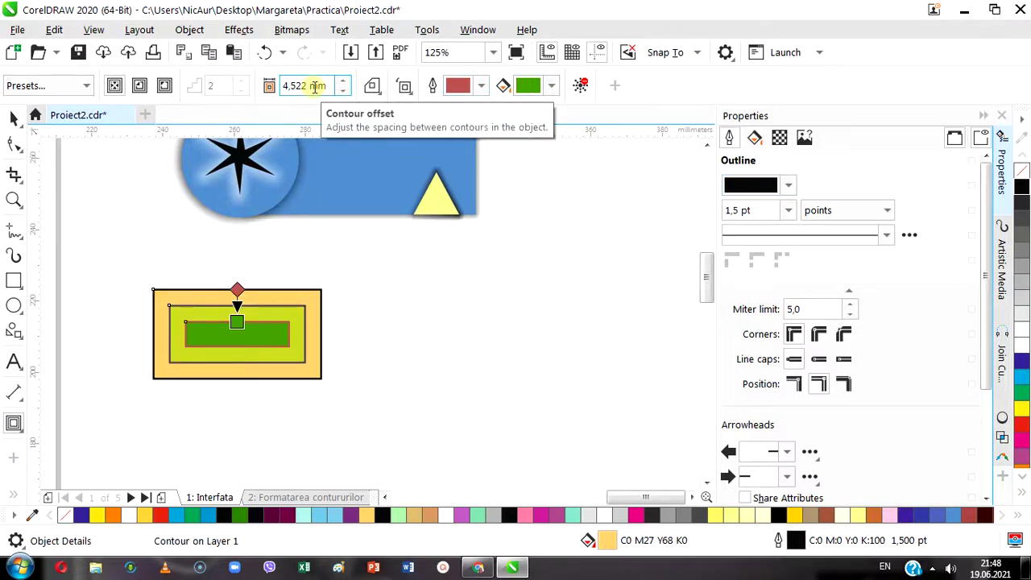
pyautogui.click(342, 81)
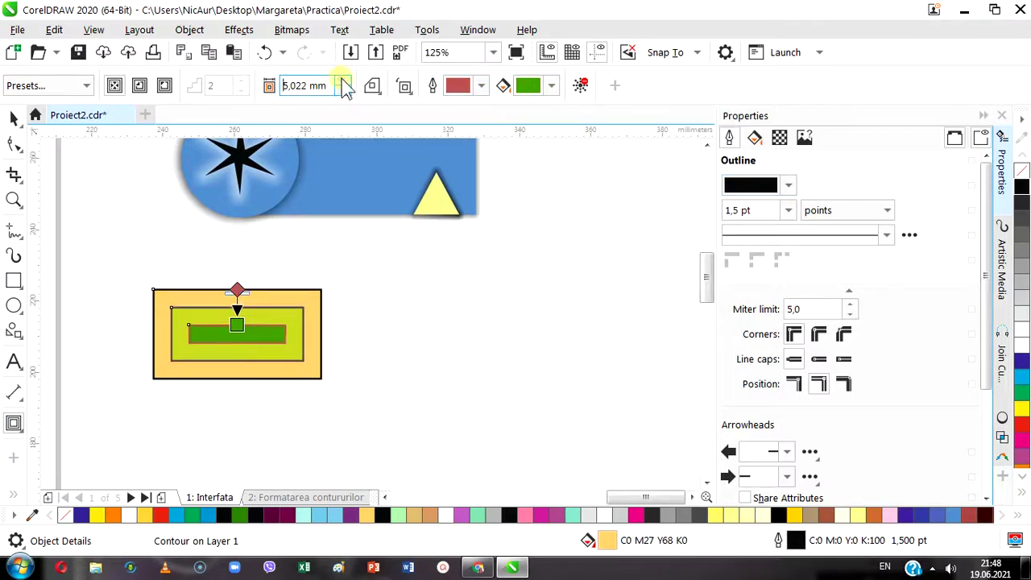
pyautogui.click(344, 91)
pyautogui.click(344, 91)
pyautogui.click(344, 91)
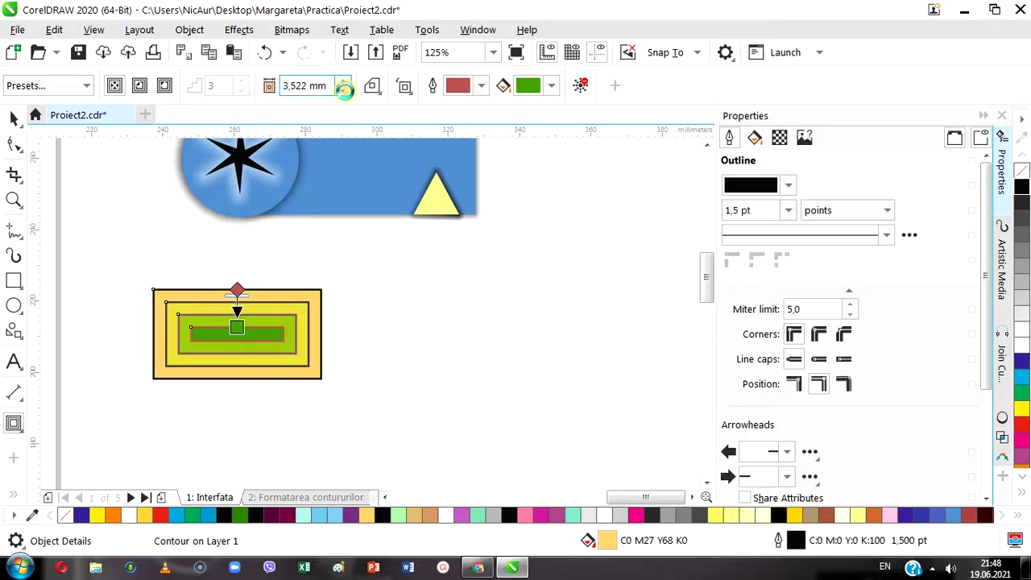
pyautogui.click(344, 91)
pyautogui.click(344, 91)
pyautogui.click(344, 91)
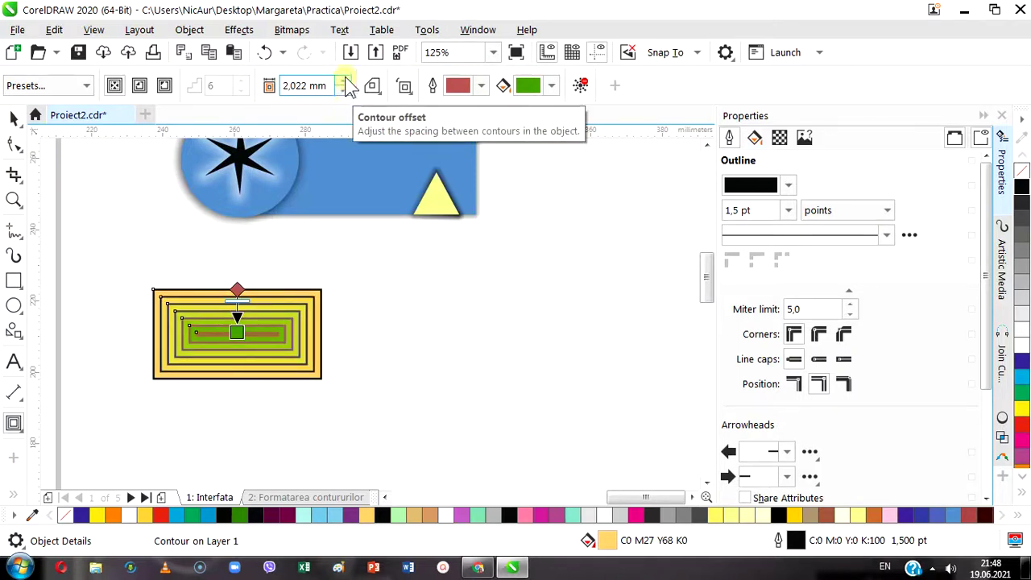
pyautogui.click(344, 81)
pyautogui.click(343, 81)
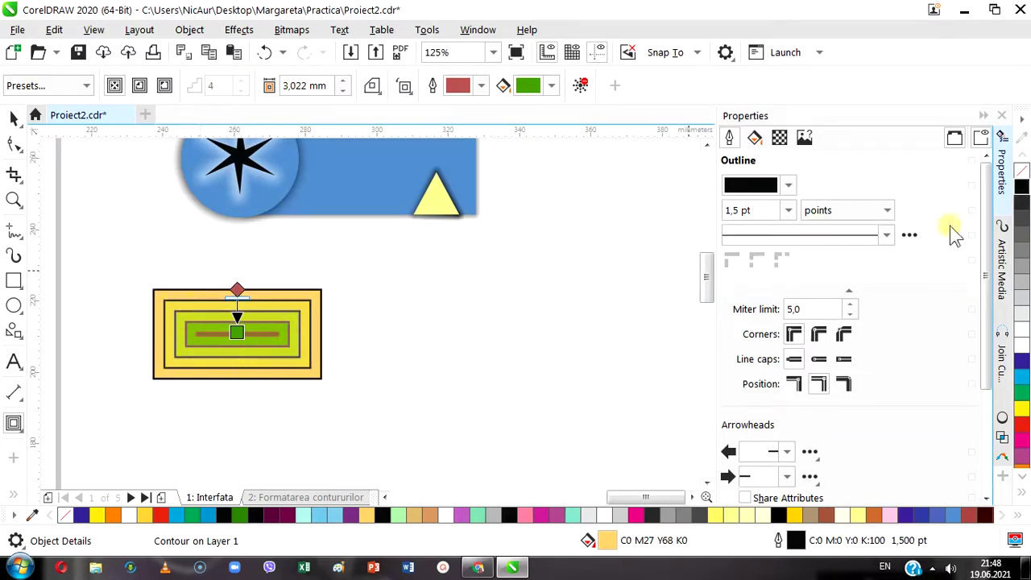
pyautogui.rightClick(1022, 170)
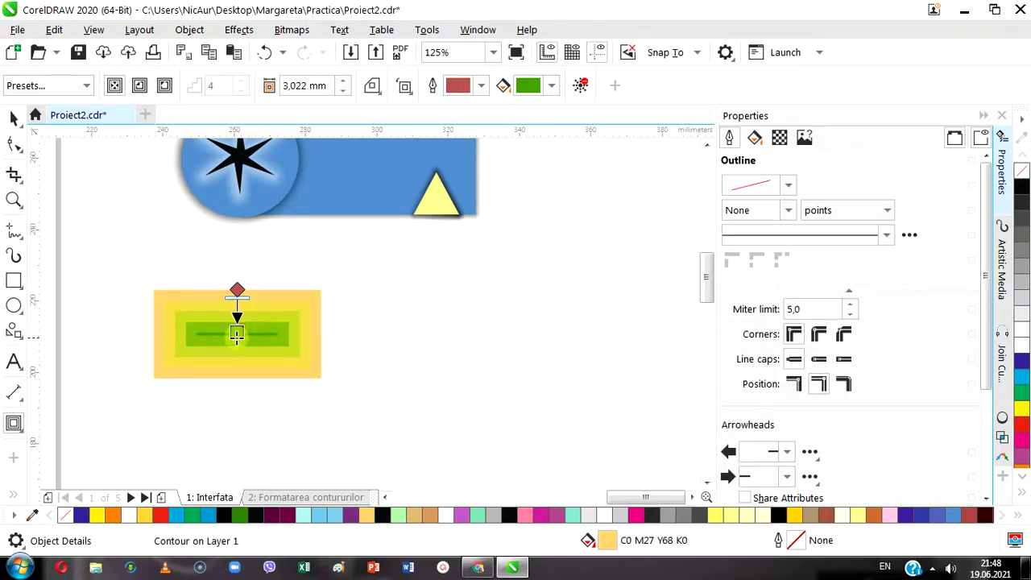
# - Try running the rectangle's contour outward, and set it back to run to the centre
pyautogui.click(201, 165)
pyautogui.click(166, 86)
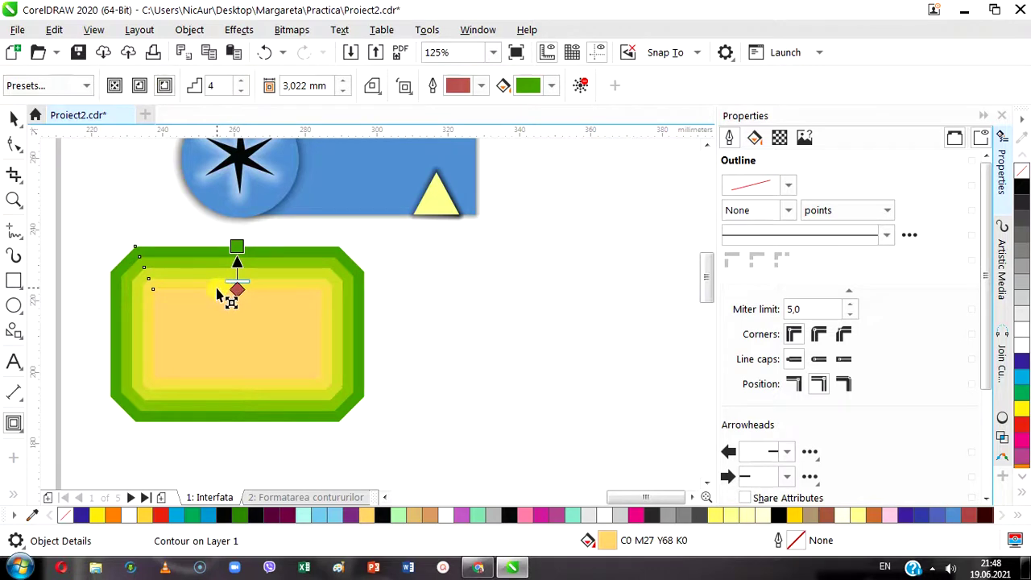
pyautogui.click(116, 86)
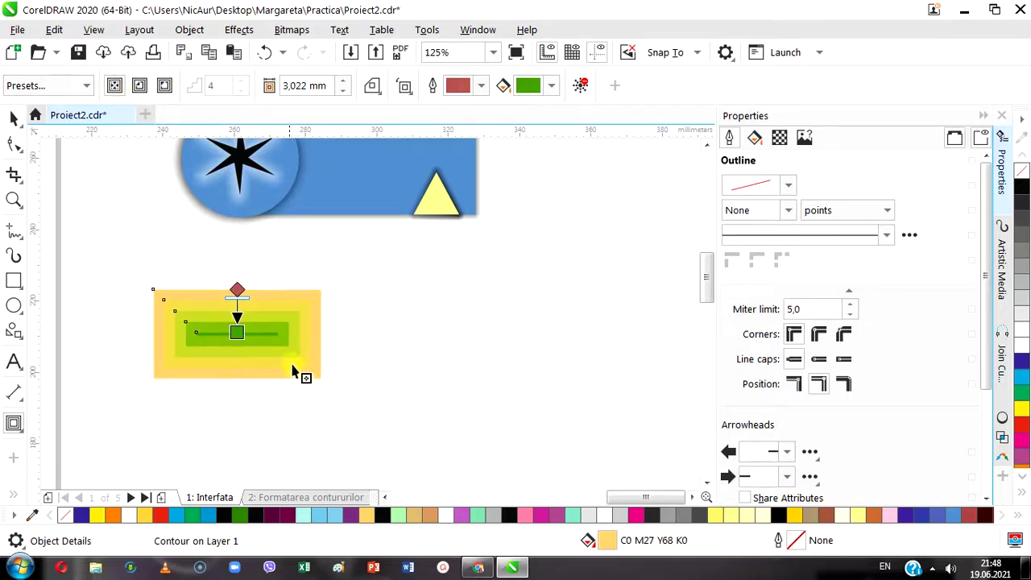
# - Try the Linear and Clockwise contour colour progressions on the rectangle, and return to Counterclockwise Contour Colors
pyautogui.click(404, 87)
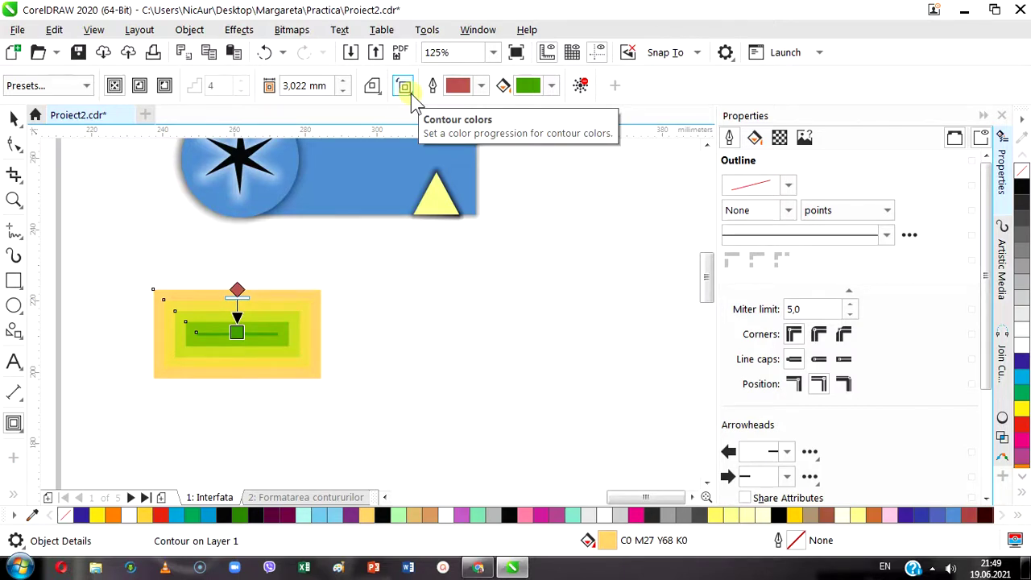
pyautogui.click(405, 86)
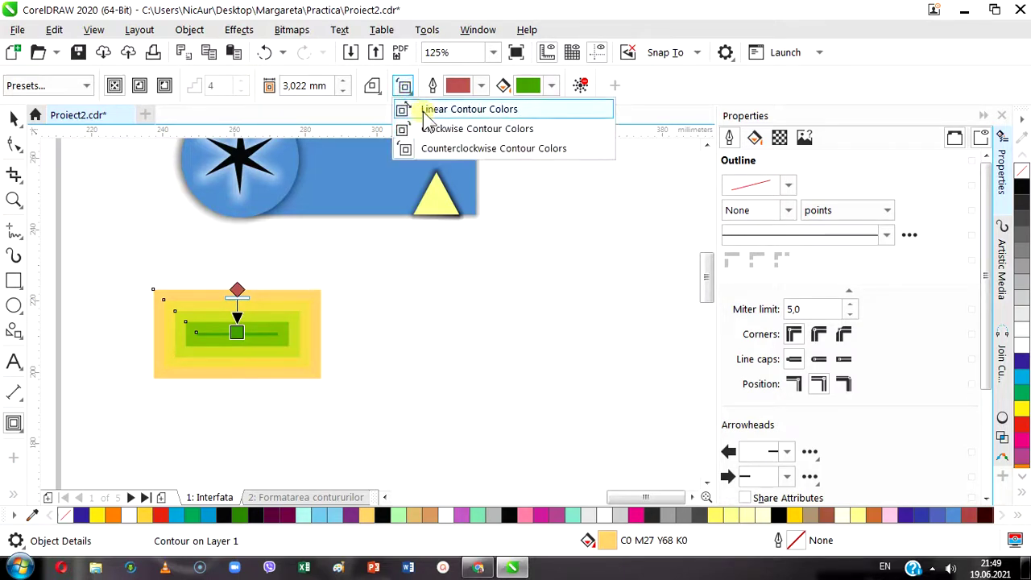
pyautogui.click(421, 110)
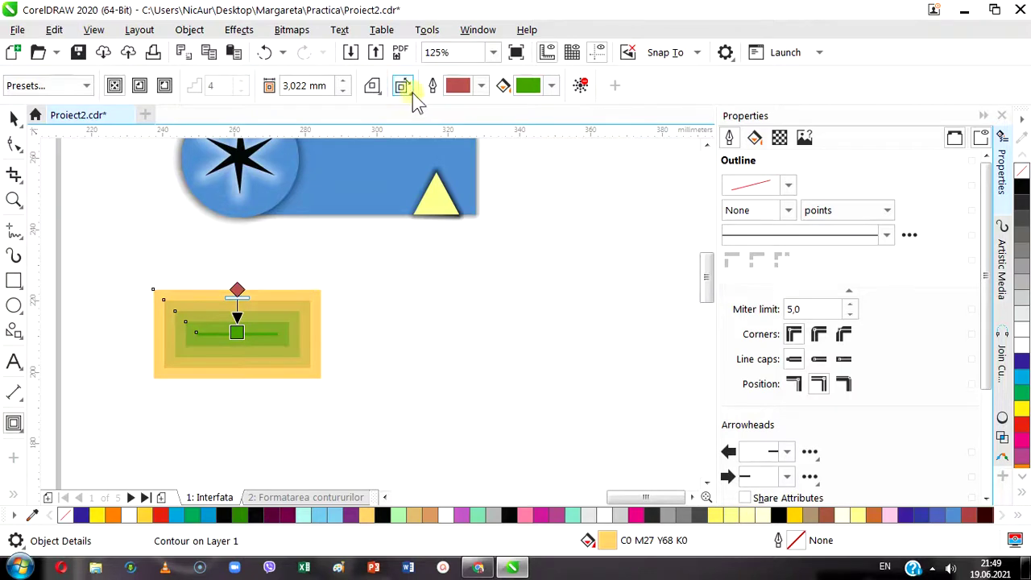
pyautogui.click(409, 89)
pyautogui.click(426, 132)
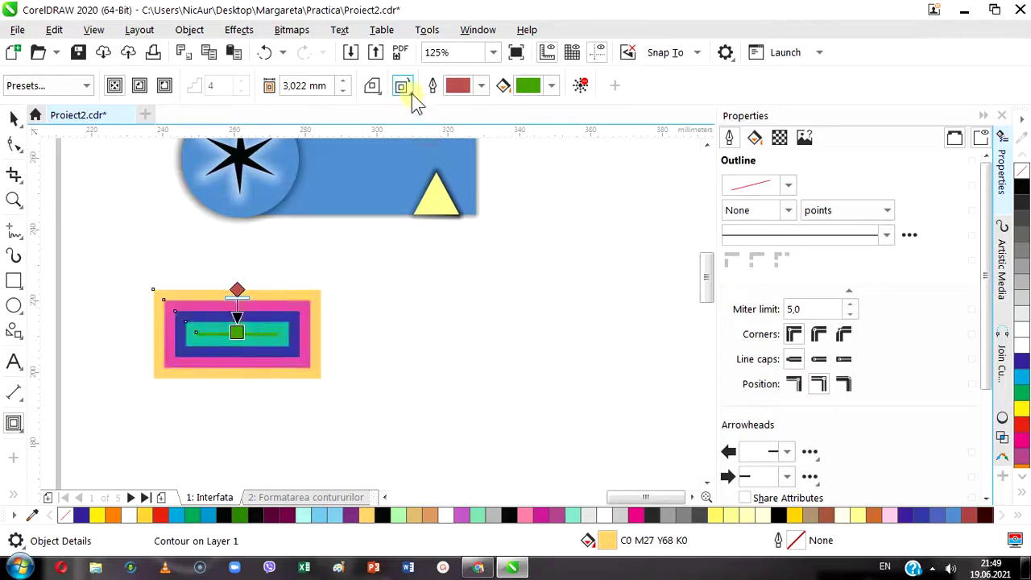
pyautogui.click(407, 89)
pyautogui.click(422, 148)
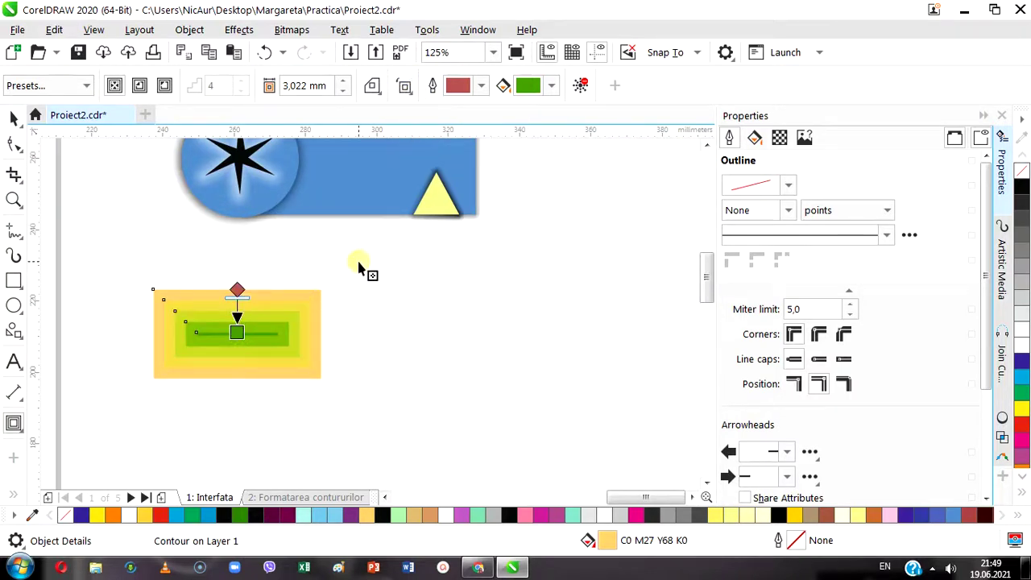
# - Try the bevel and round corner types for the rectangle's contour, and settle on Mitered corners
pyautogui.click(373, 87)
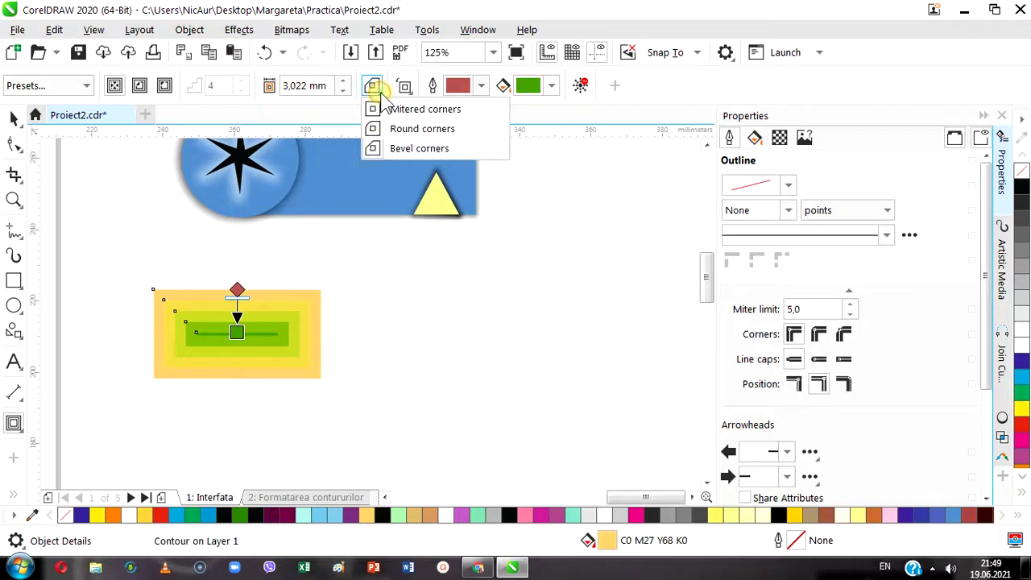
pyautogui.click(392, 149)
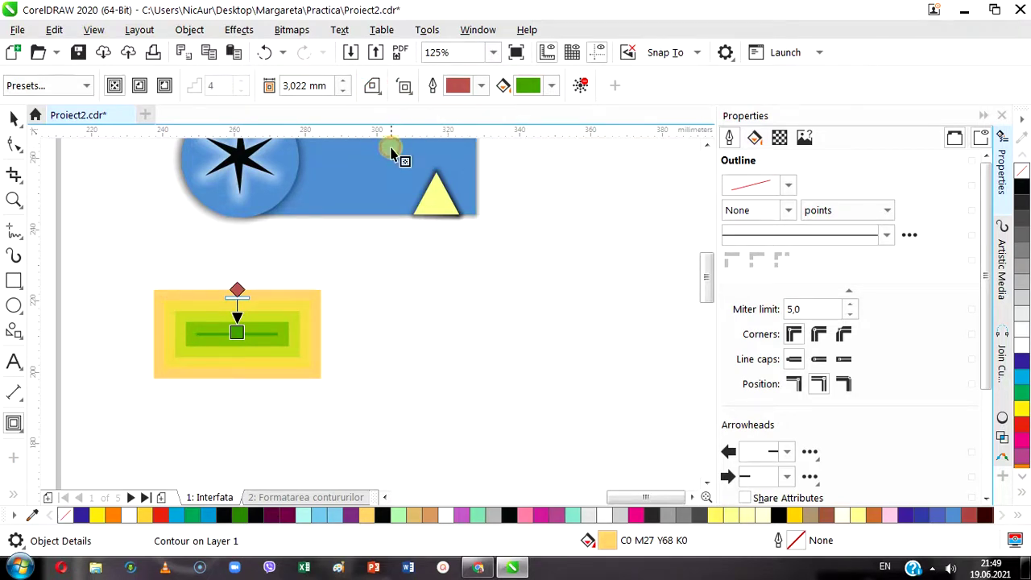
pyautogui.click(380, 92)
pyautogui.click(392, 129)
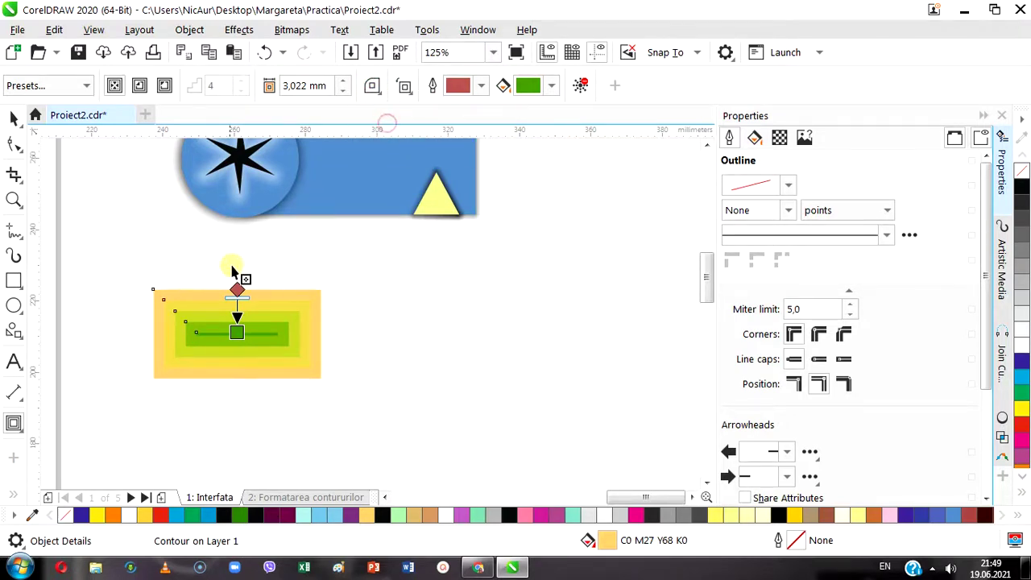
pyautogui.click(375, 88)
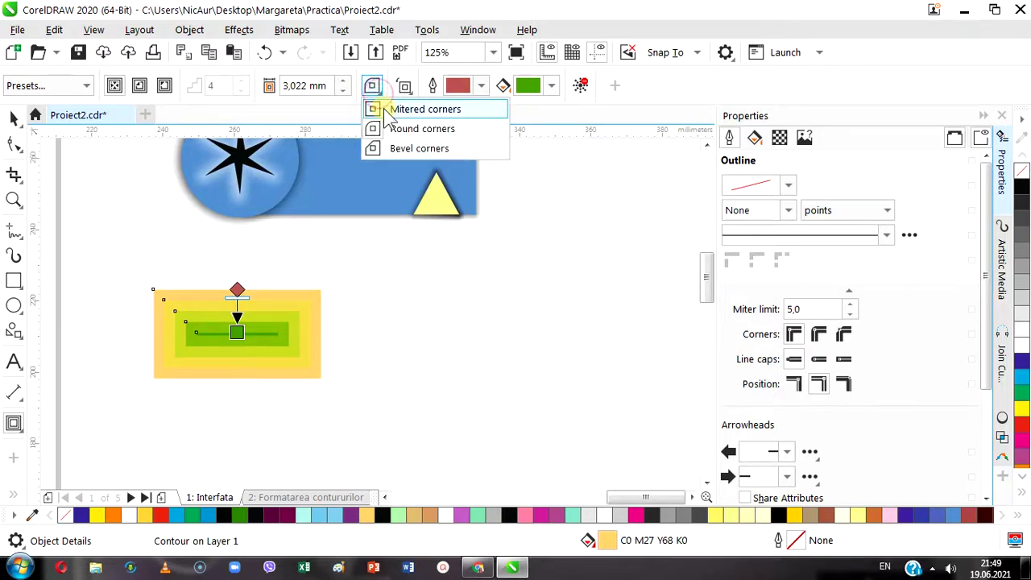
pyautogui.click(387, 110)
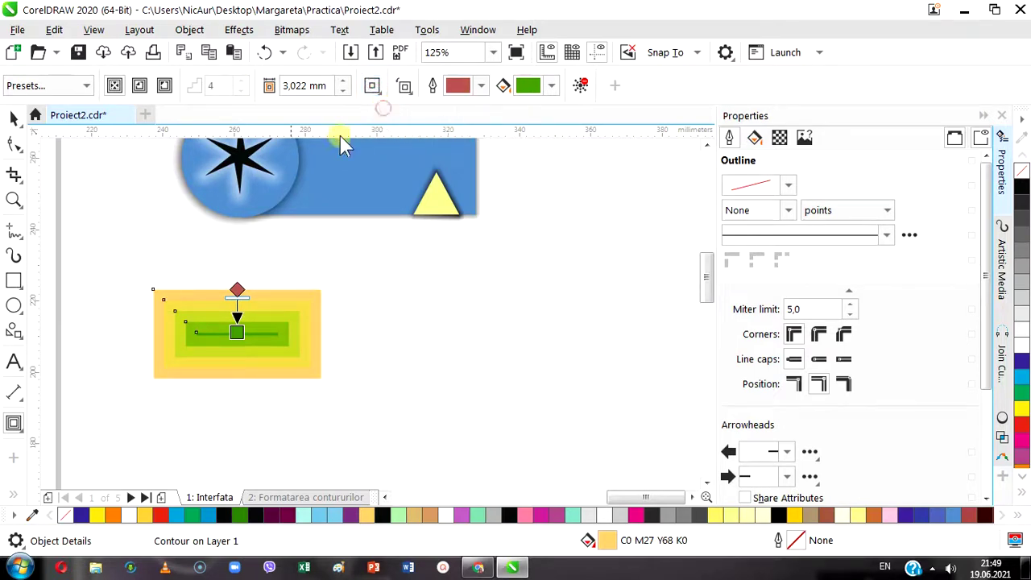
# - Round all four corners of the contoured rectangle with the Shape tool to a radius of about 7.4 mm
pyautogui.click(13, 145)
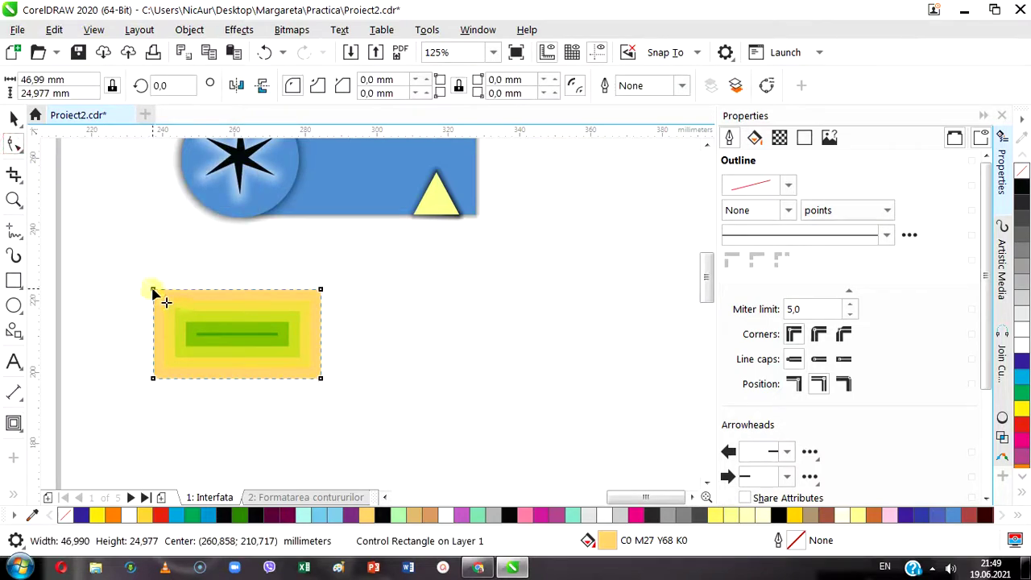
pyautogui.moveTo(153, 291); pyautogui.dragTo(145, 330)
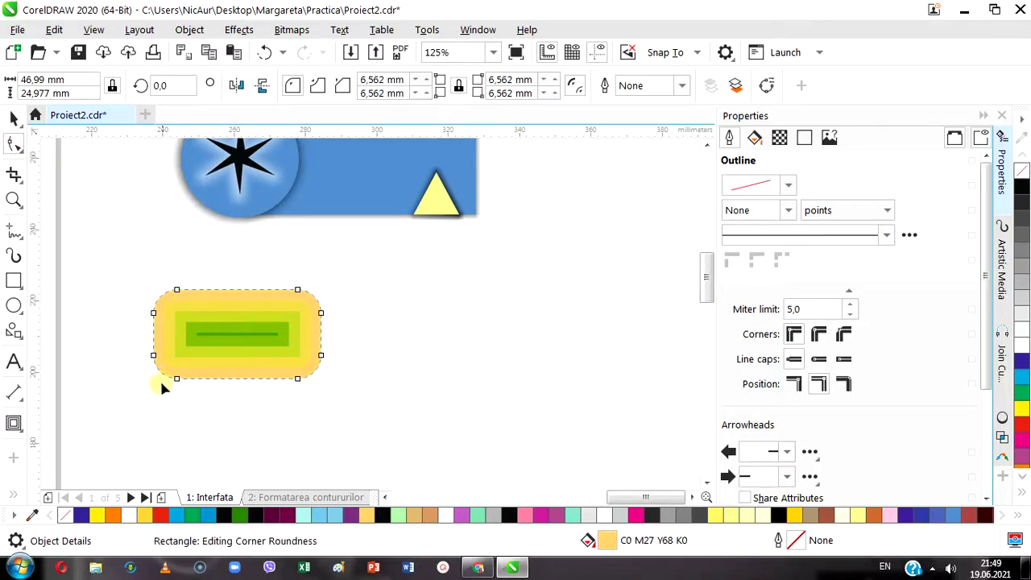
pyautogui.scroll(1, 200, 336)
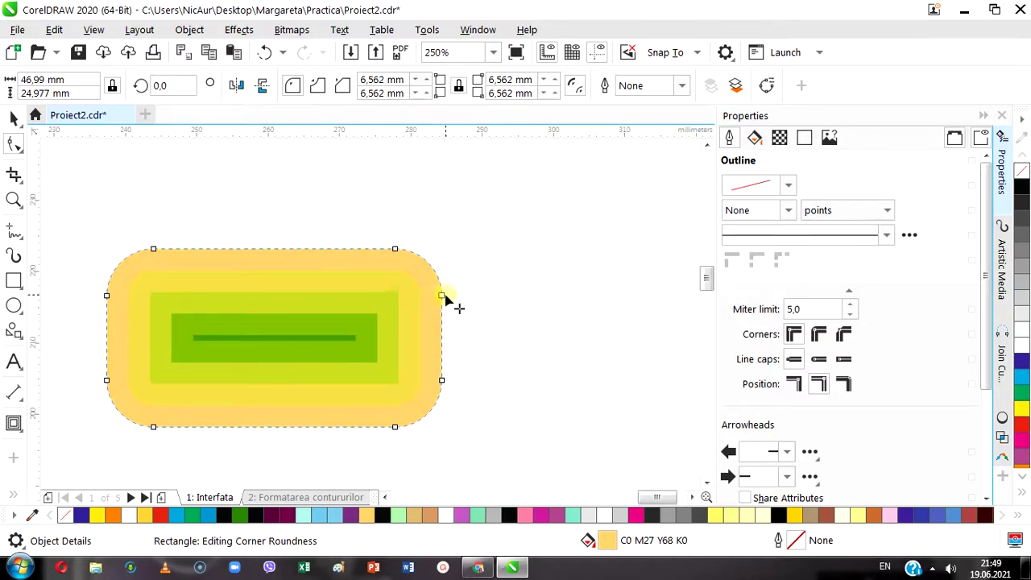
pyautogui.moveTo(441, 297); pyautogui.dragTo(441, 302)
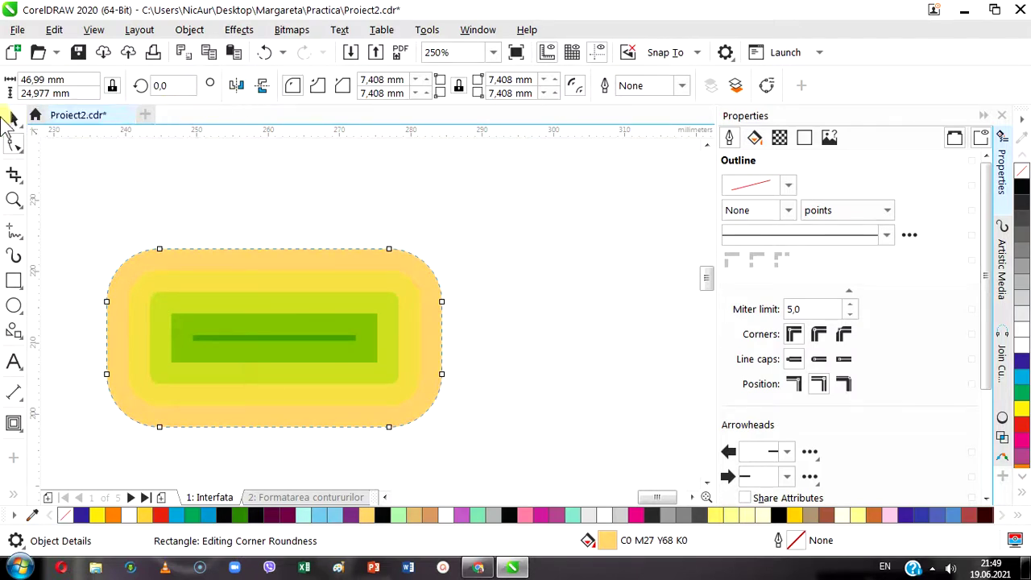
# - Resize the rounded, contoured rectangle to about 40.2 mm wide and 32.9 mm high
pyautogui.click(13, 118)
pyautogui.moveTo(445, 430); pyautogui.dragTo(470, 445)
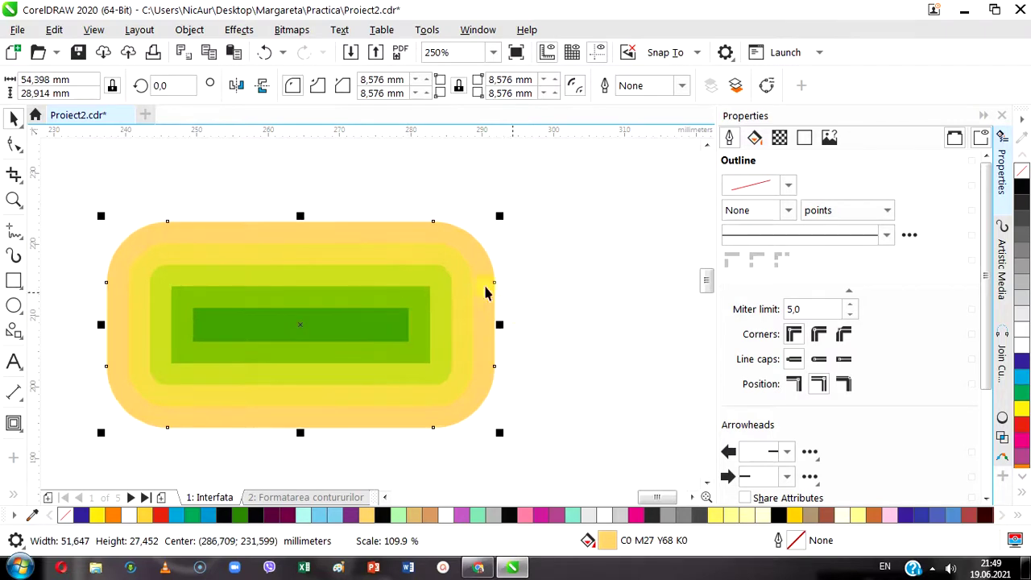
pyautogui.moveTo(497, 325); pyautogui.dragTo(400, 325)
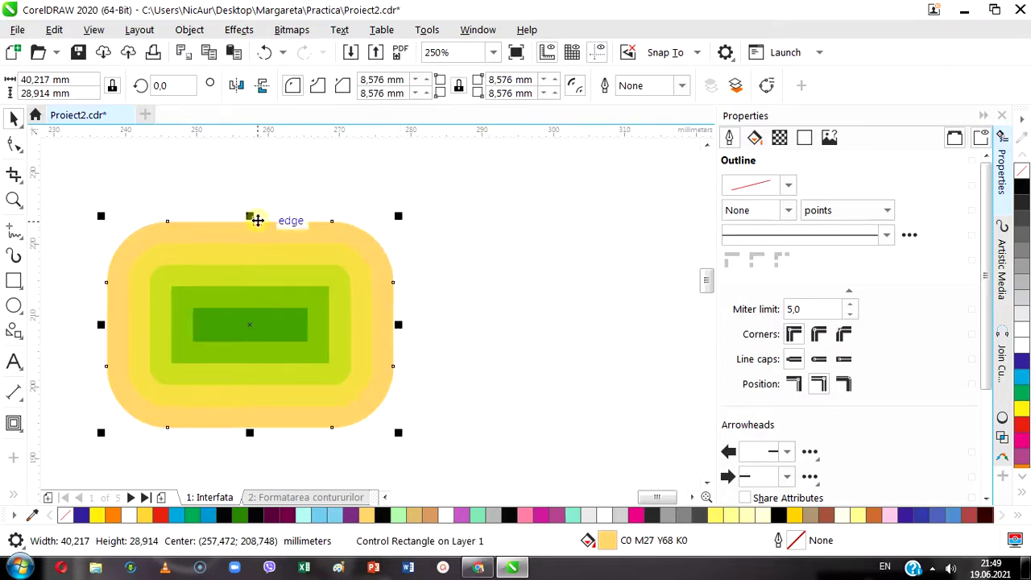
pyautogui.moveTo(249, 215); pyautogui.dragTo(250, 187)
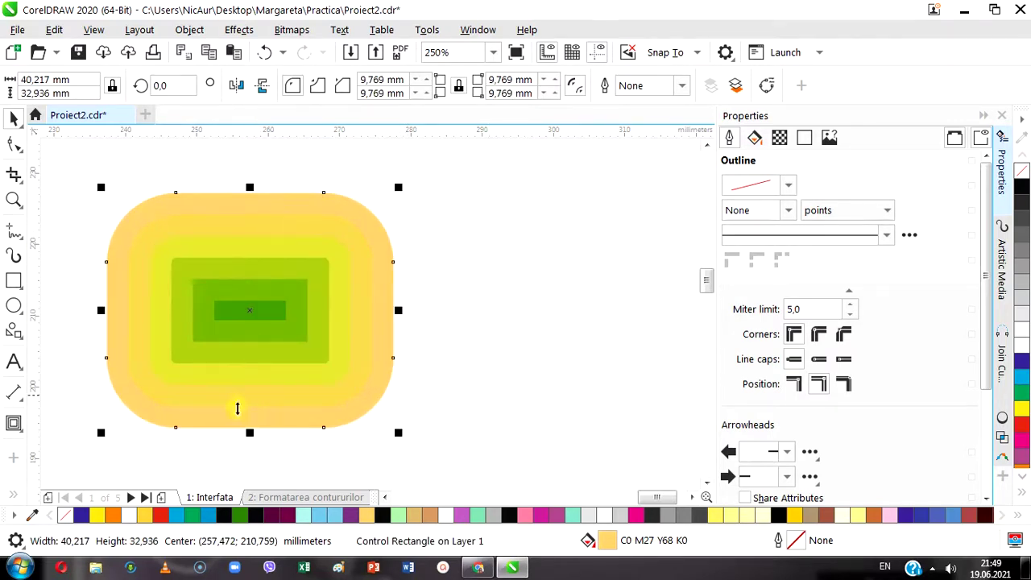
# - Try chamfered corners on the contoured rectangle, and settle on the Scalloped corner style
pyautogui.click(15, 147)
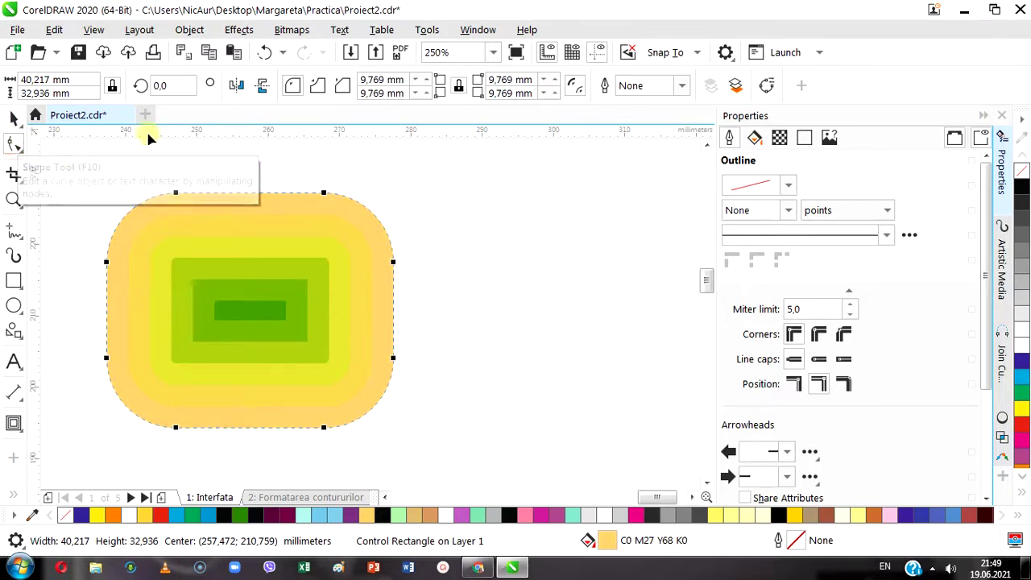
pyautogui.click(319, 87)
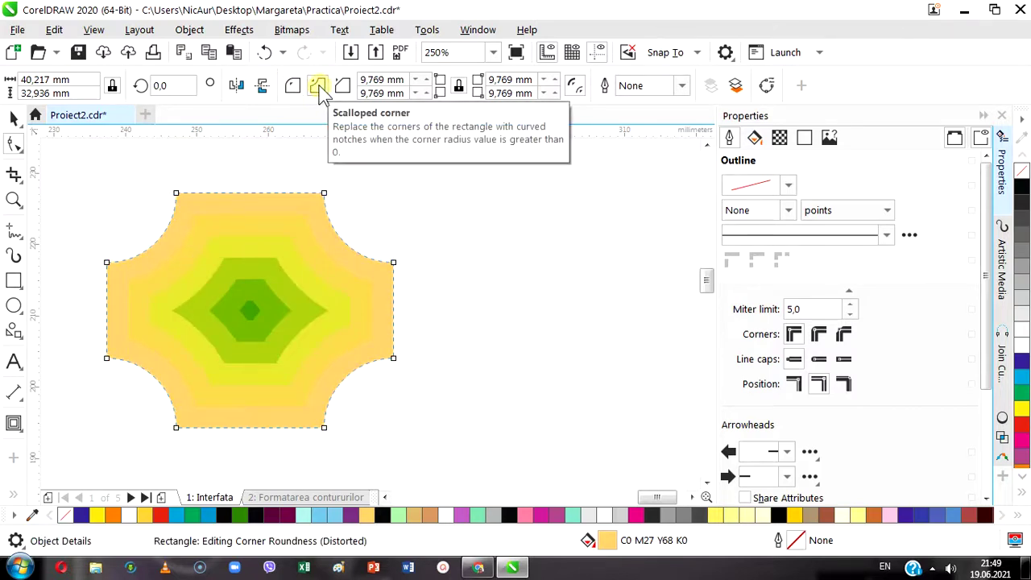
pyautogui.click(342, 87)
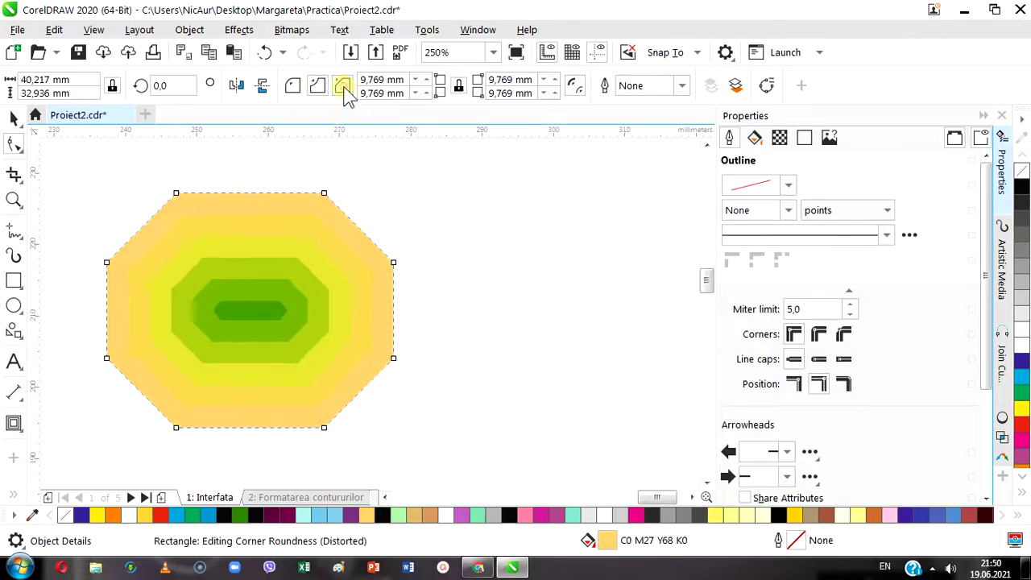
pyautogui.click(317, 87)
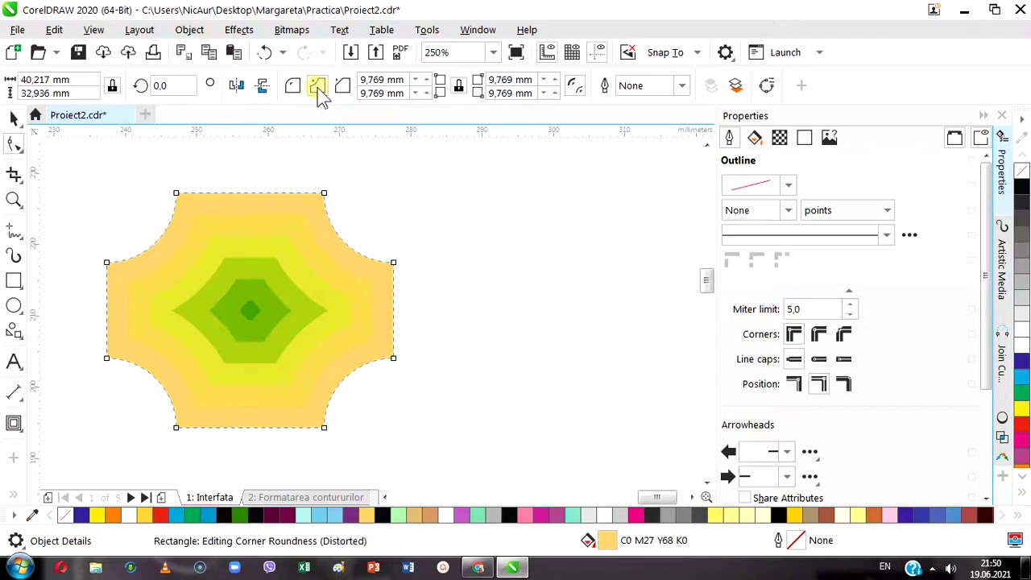
pyautogui.click(16, 426)
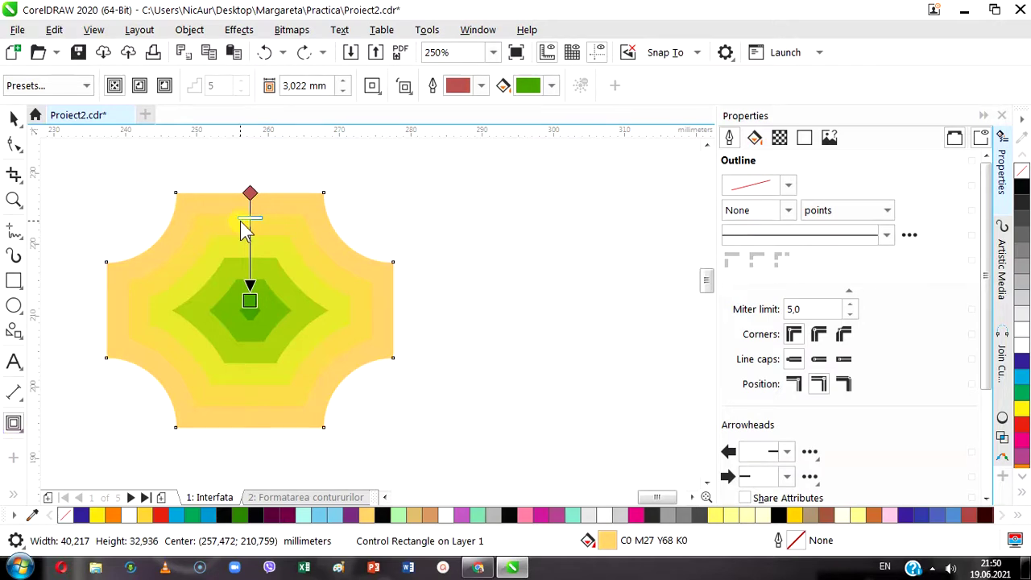
pyautogui.scroll(-2, 228, 274)
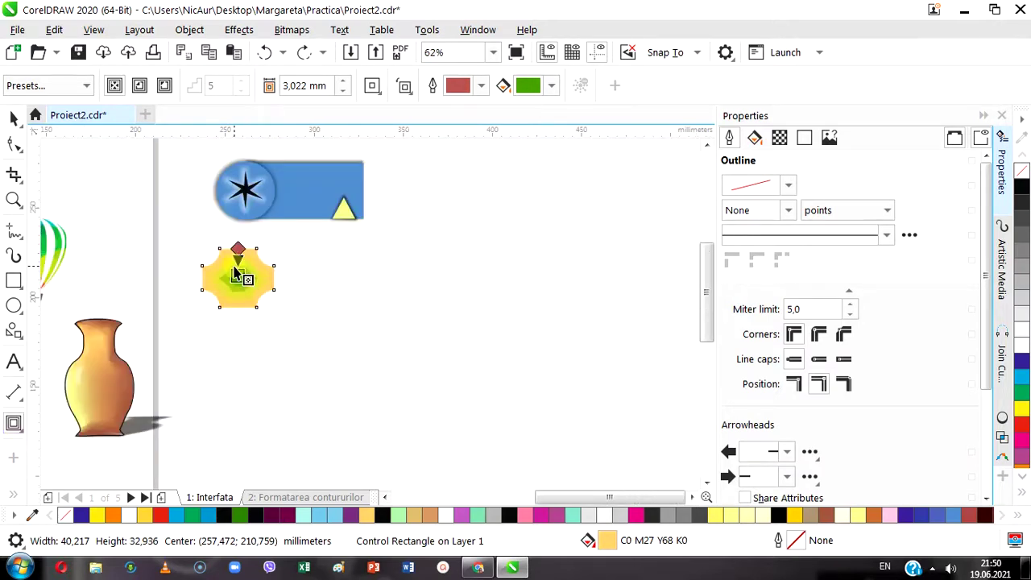
pyautogui.scroll(1, 274, 304)
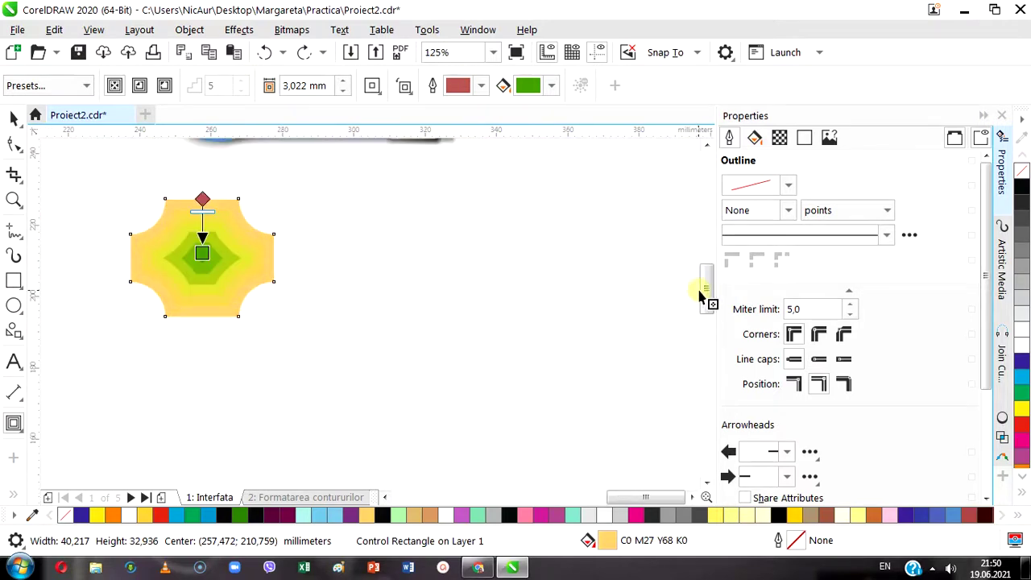
pyautogui.scroll(3, 704, 295)
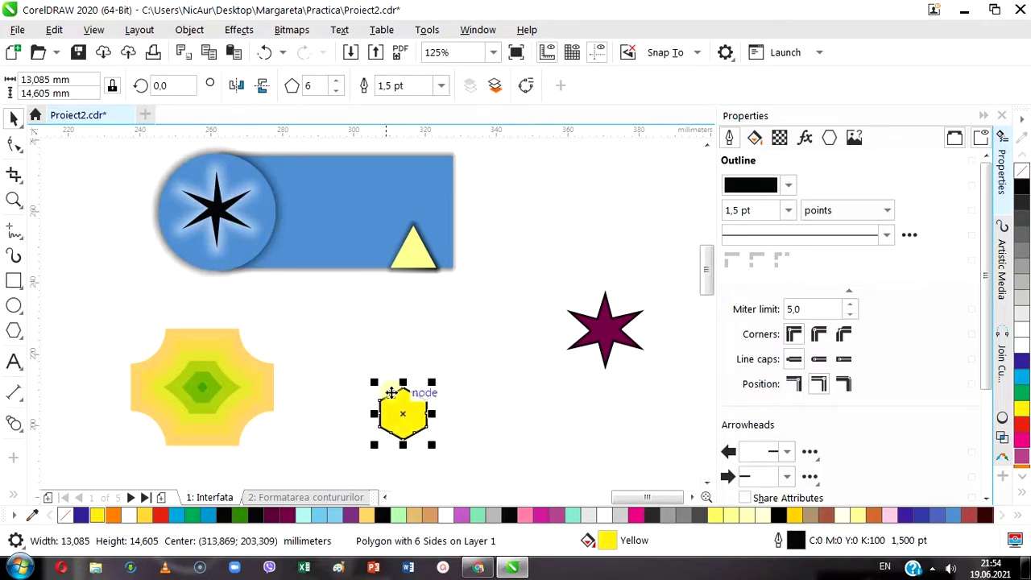
# - Create a 20-step blend from the yellow hexagon to the dark purple six-pointed star
pyautogui.click(13, 427)
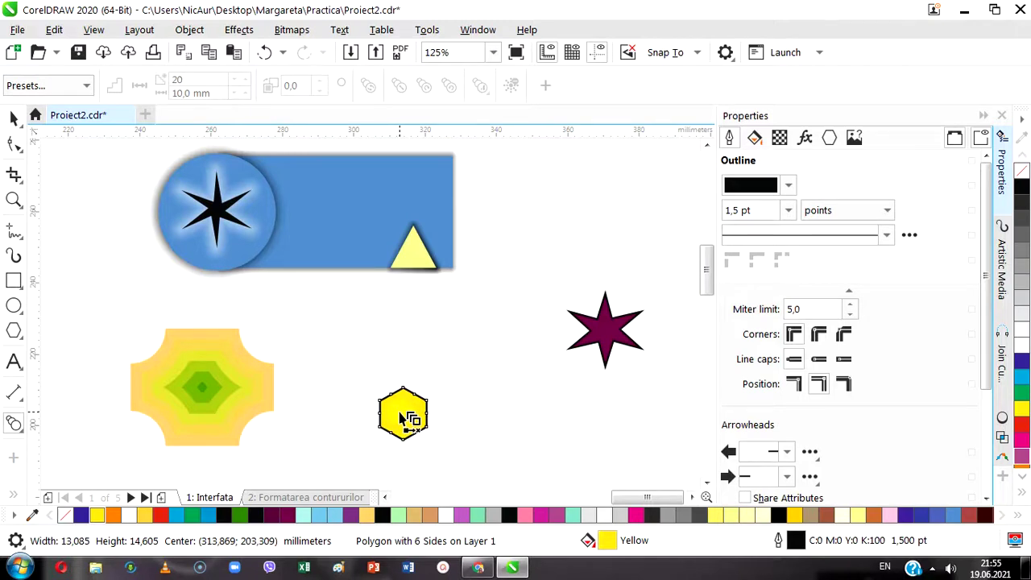
pyautogui.moveTo(402, 414); pyautogui.dragTo(604, 339)
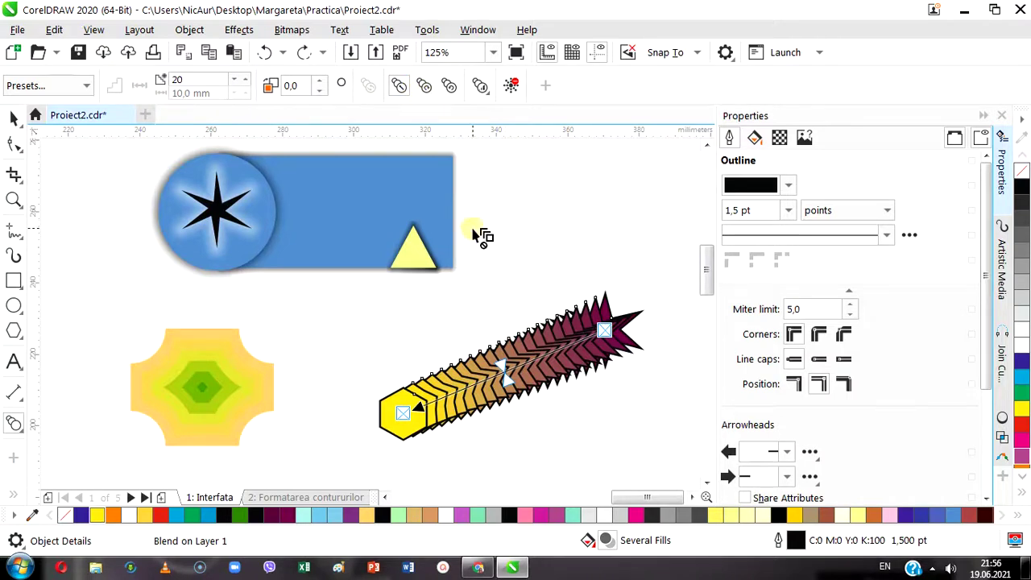
pyautogui.click(119, 121)
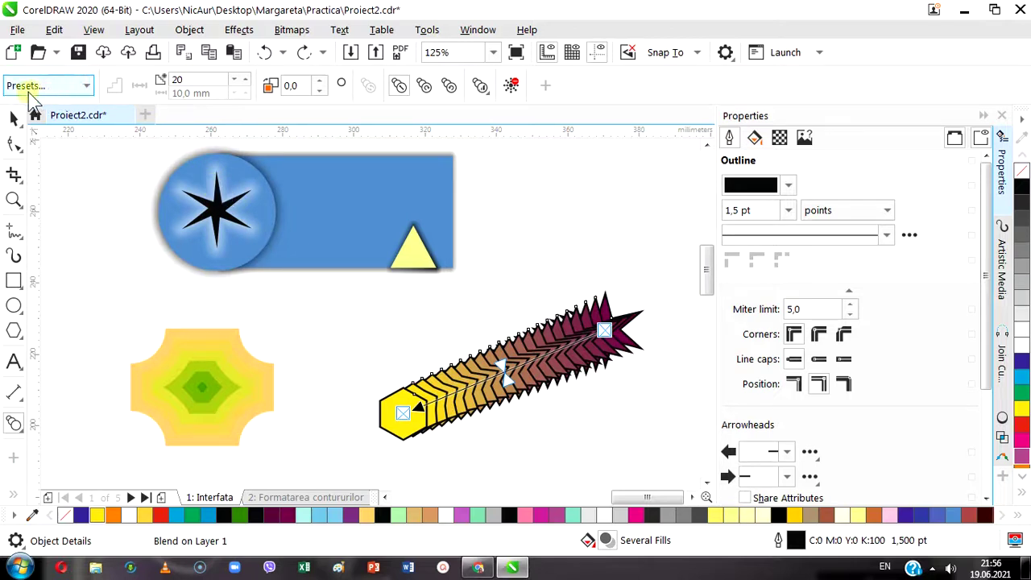
# - Try the Straight 8 Step, Straight 20 Decel, Rotation 90 Degree and Loop Blend presets on the hexagon-to-star blend, and settle on Straight 10 Step
pyautogui.click(85, 86)
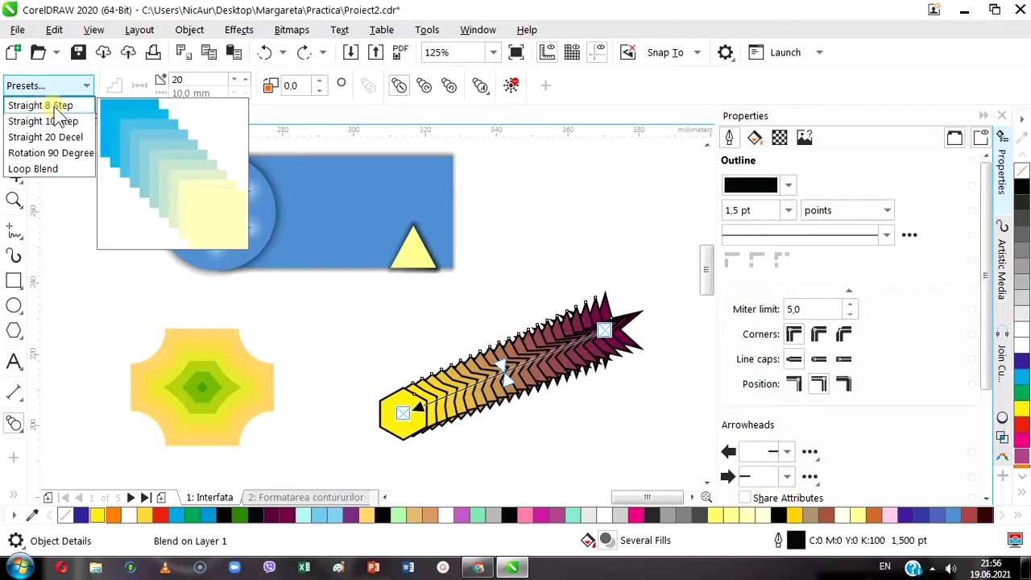
pyautogui.click(68, 119)
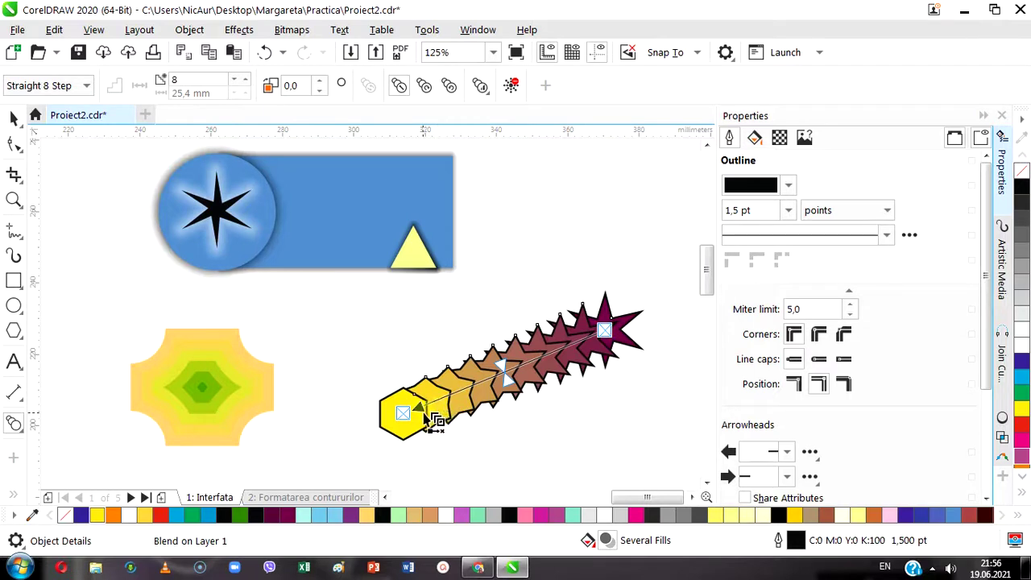
pyautogui.moveTo(420, 427); pyautogui.dragTo(630, 340)
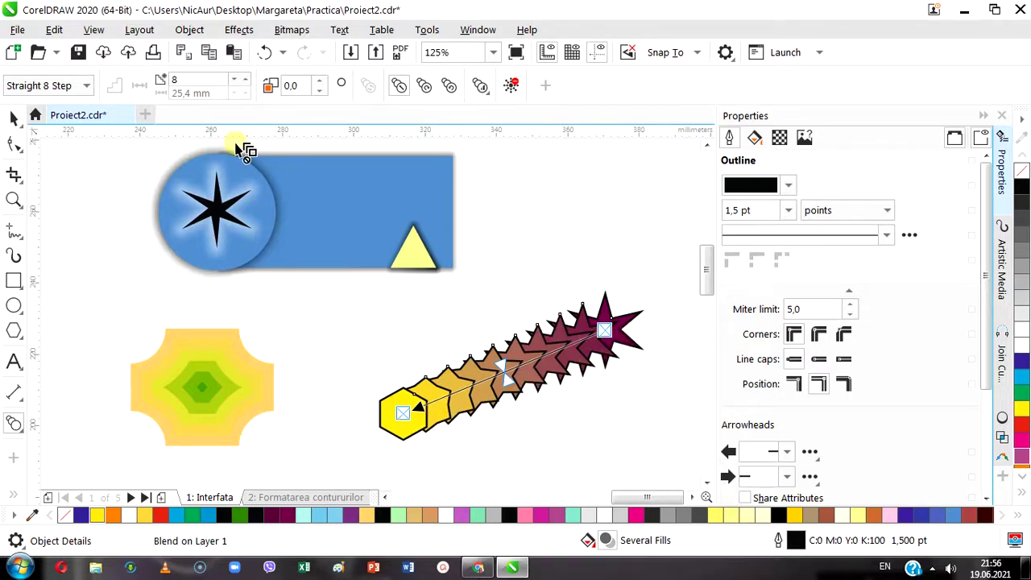
pyautogui.click(86, 85)
pyautogui.click(73, 122)
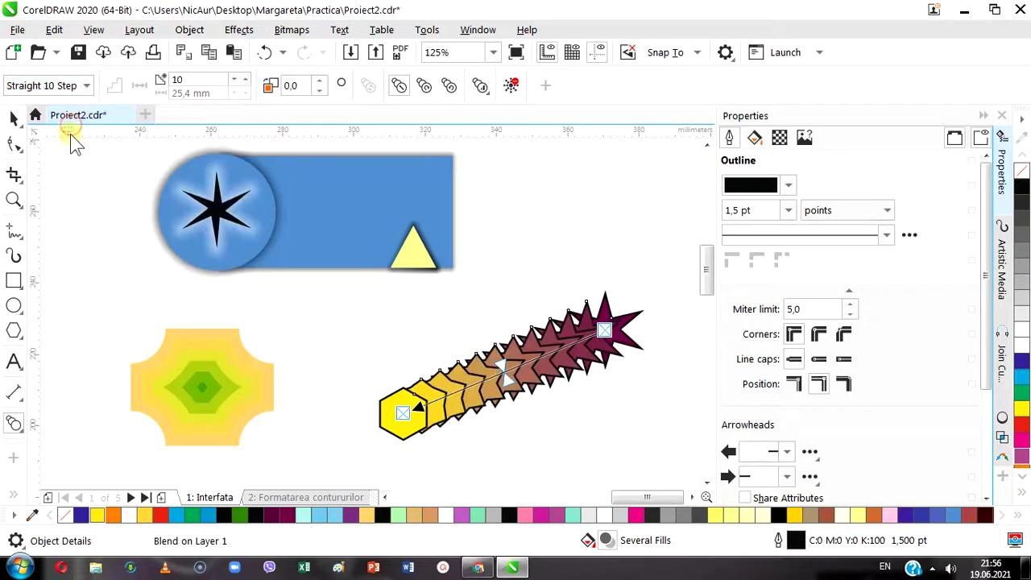
pyautogui.click(86, 85)
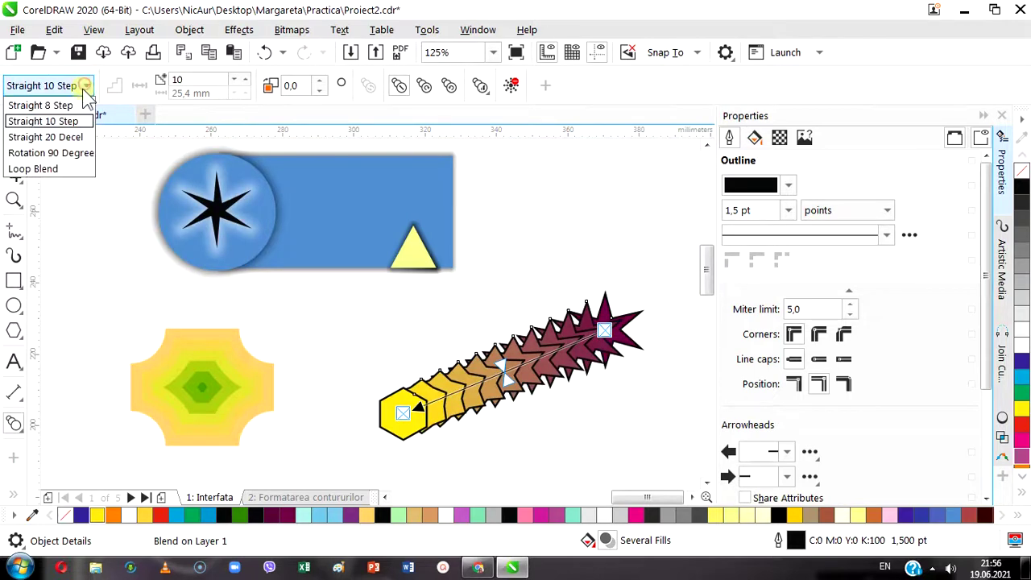
pyautogui.click(62, 136)
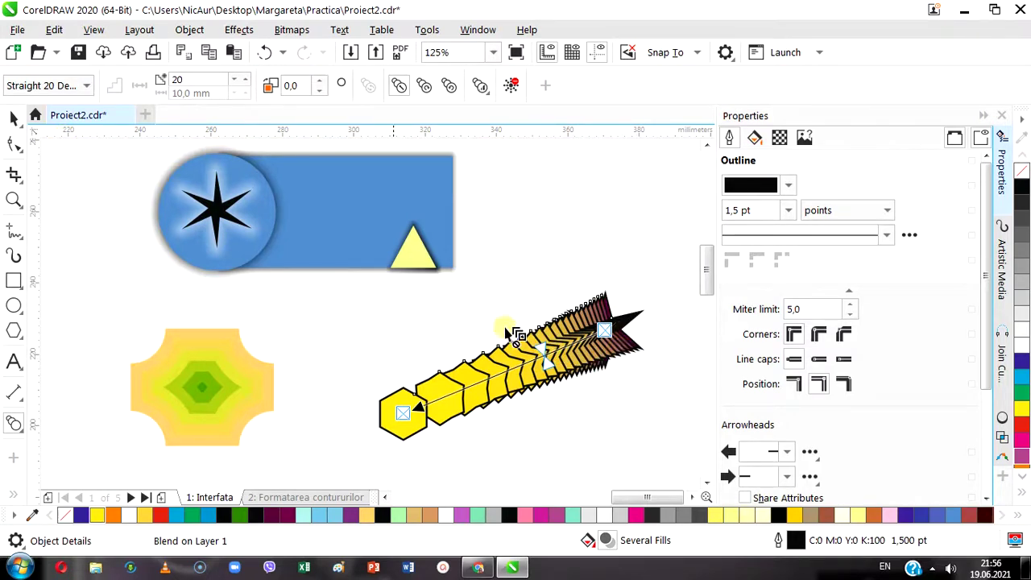
pyautogui.scroll(1, 91, 93)
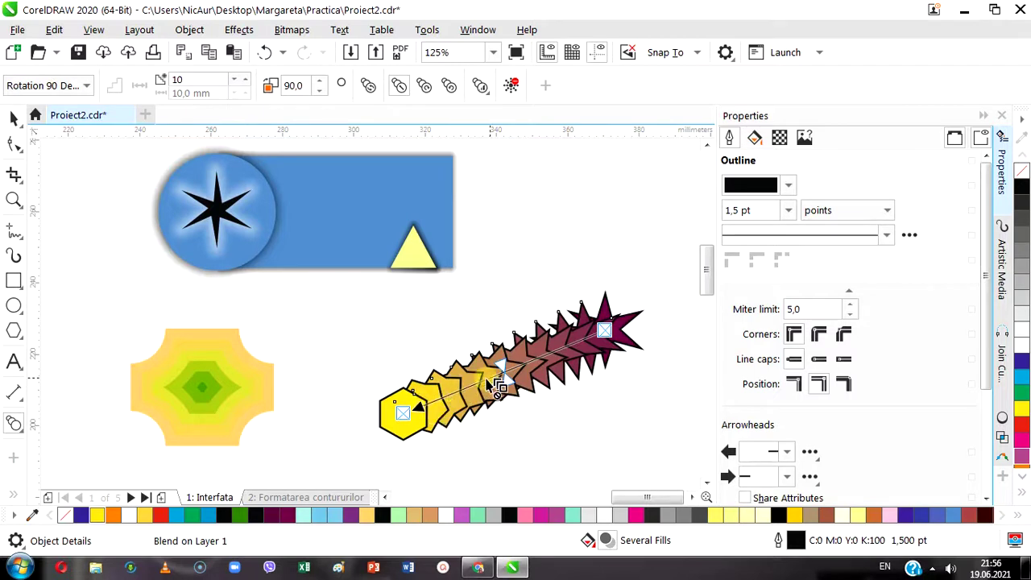
pyautogui.scroll(1, 49, 86)
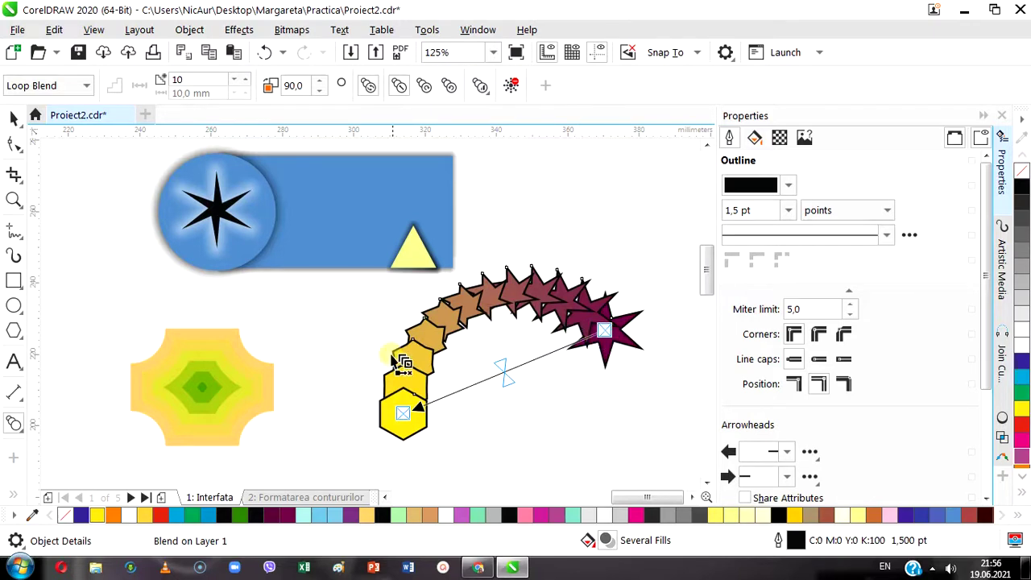
pyautogui.click(86, 86)
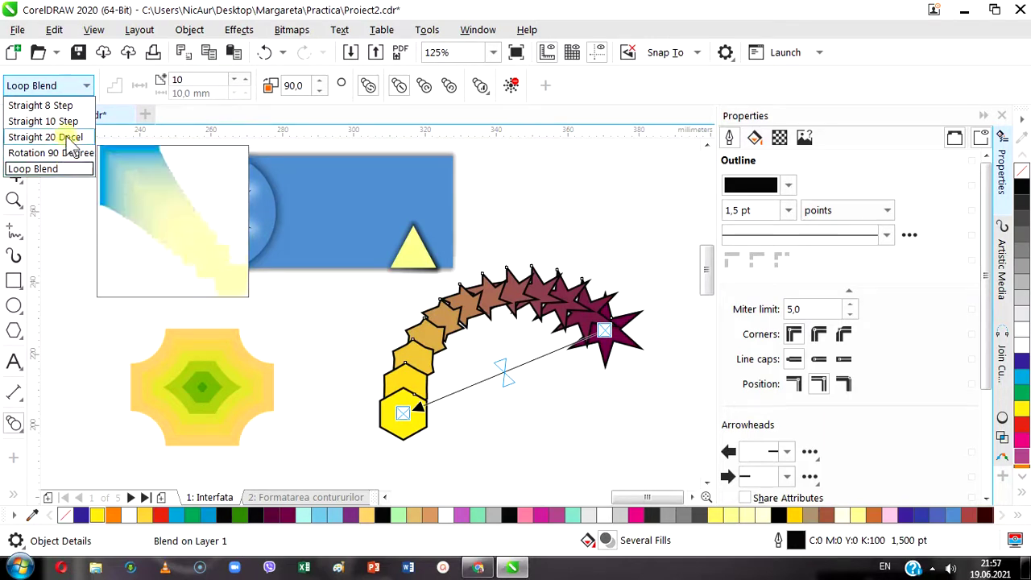
pyautogui.click(43, 120)
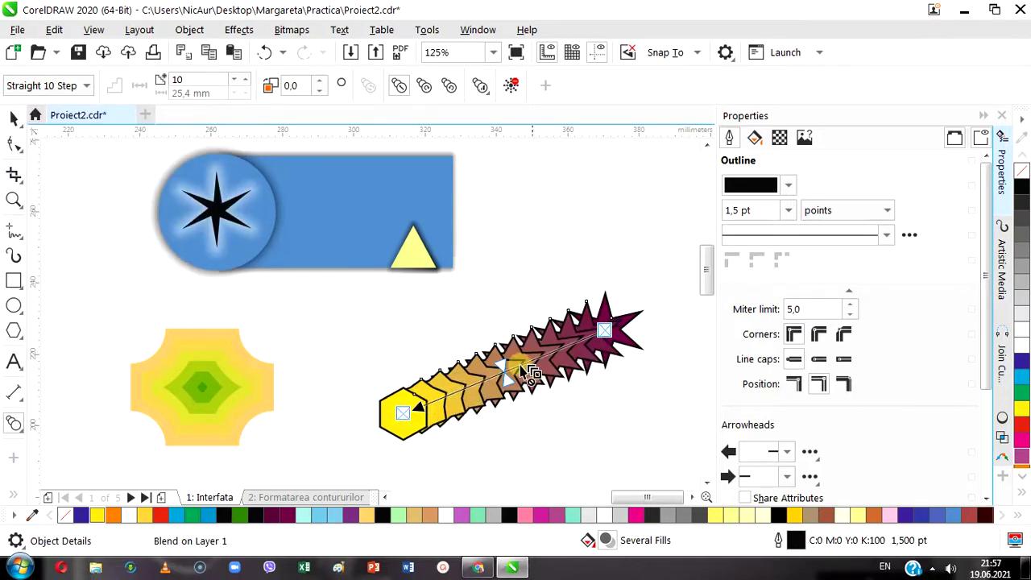
# - Try shifting the acceleration of the hexagon-to-star blend, and undo the change
pyautogui.moveTo(530, 370); pyautogui.dragTo(508, 371)
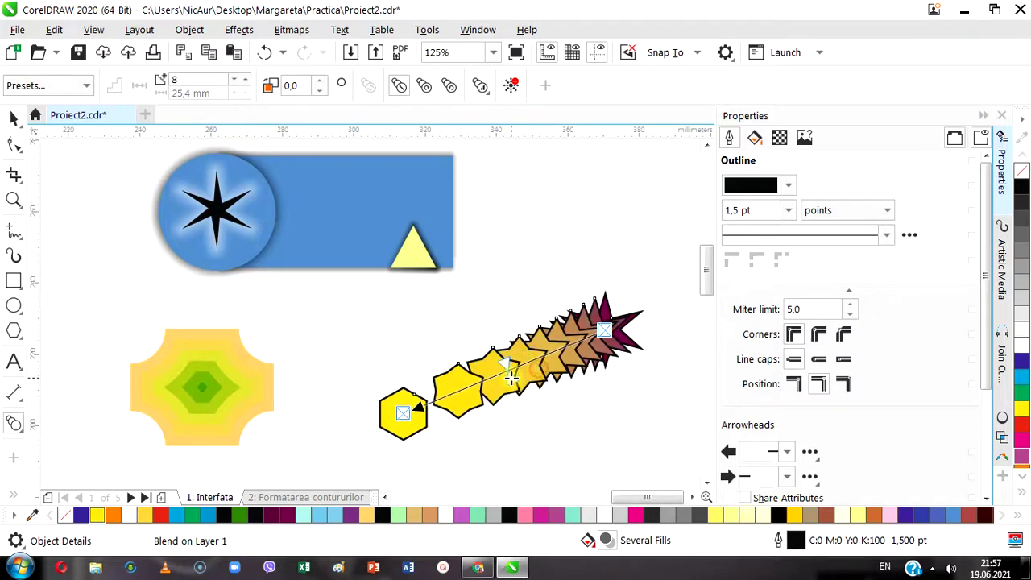
pyautogui.click(263, 53)
pyautogui.click(264, 53)
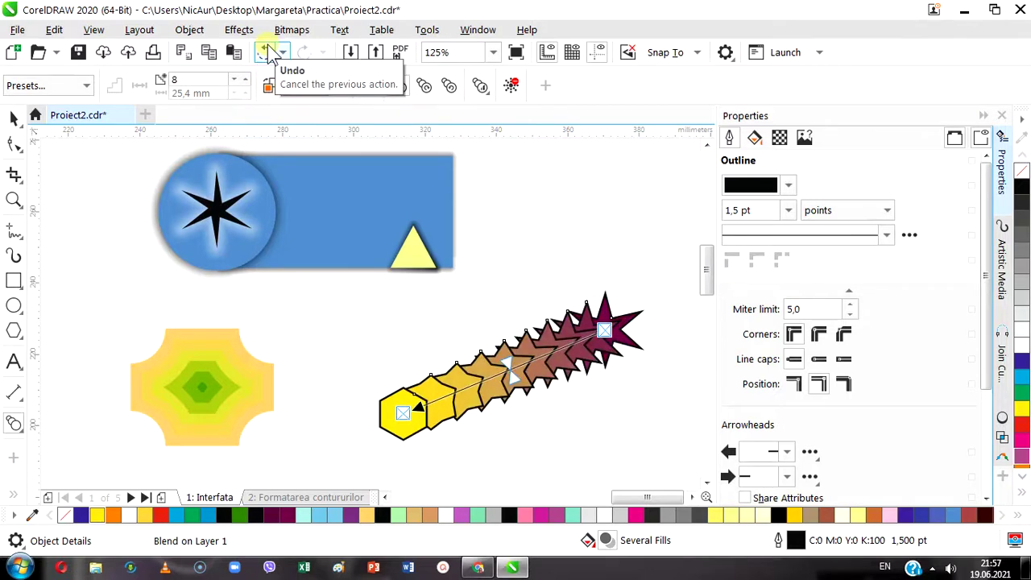
# - Split the blend at its middle shape, adjust the acceleration of both halves, and move the middle shape to bend the blend
pyautogui.click(515, 372)
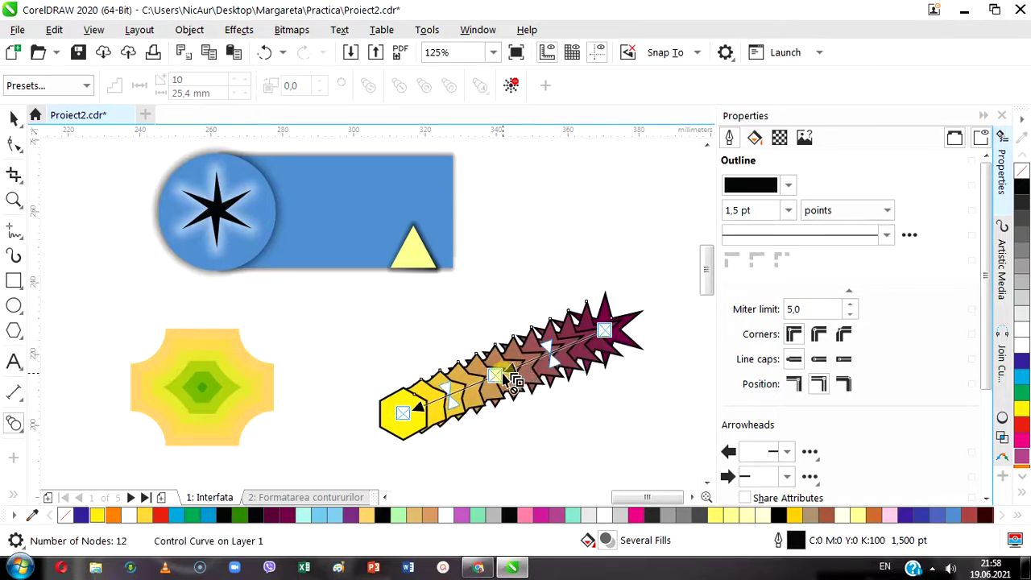
pyautogui.moveTo(516, 380); pyautogui.dragTo(542, 360)
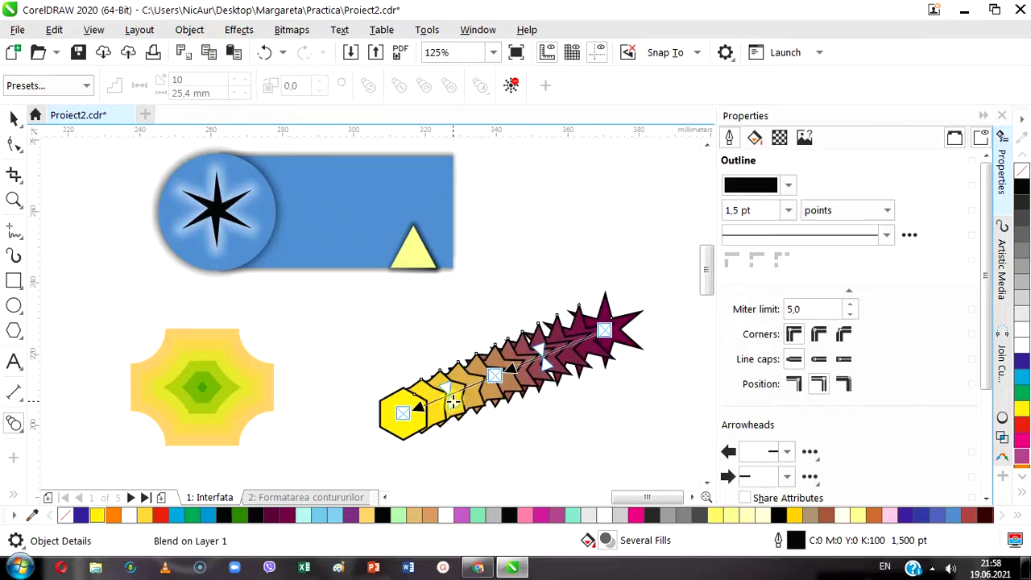
pyautogui.moveTo(463, 397); pyautogui.dragTo(505, 380)
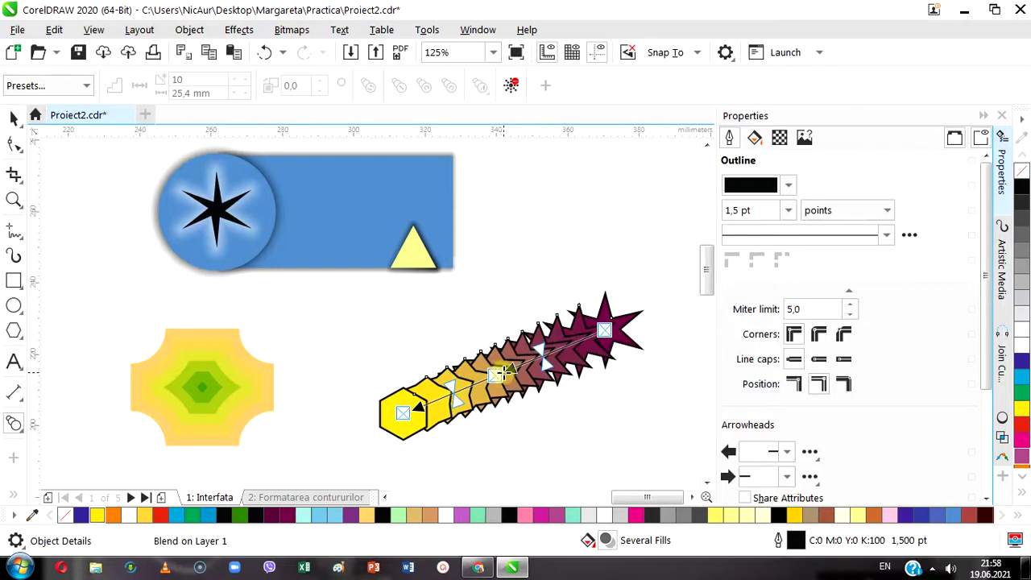
pyautogui.moveTo(501, 374); pyautogui.dragTo(494, 323)
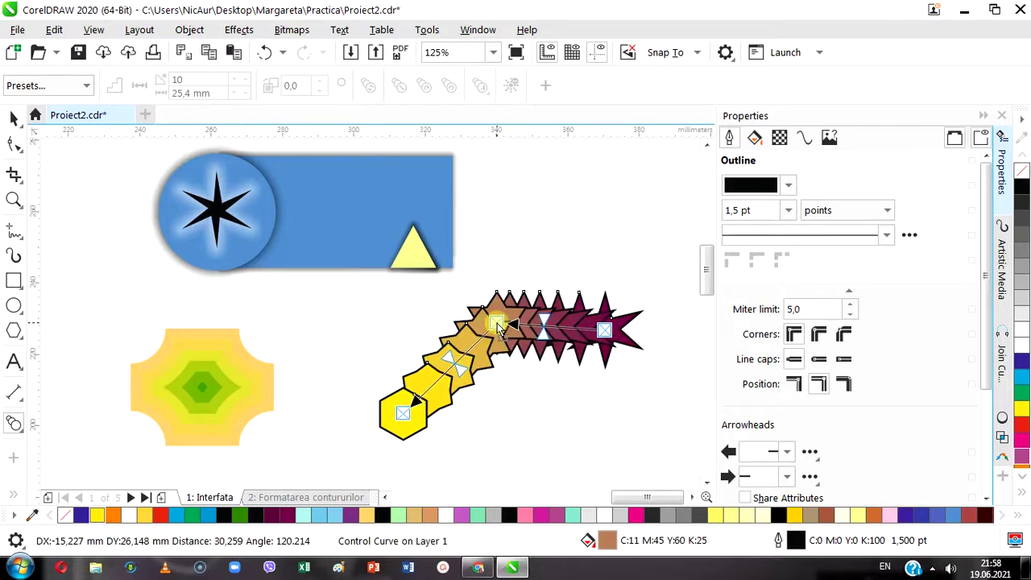
# - Undo the bending, acceleration and split changes back to the straight 10-step blend
pyautogui.click(265, 51)
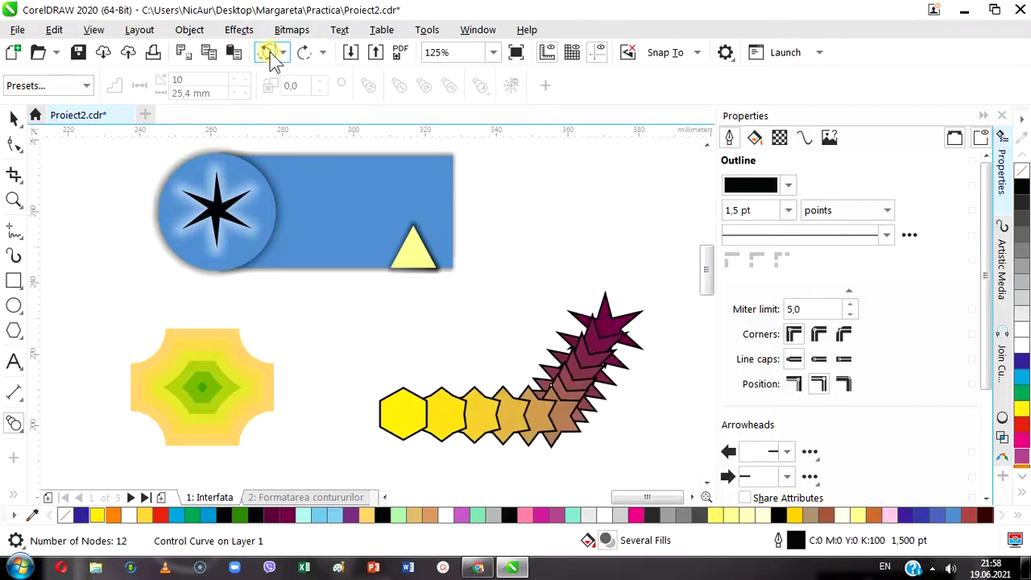
pyautogui.click(265, 51)
pyautogui.click(268, 53)
pyautogui.click(269, 53)
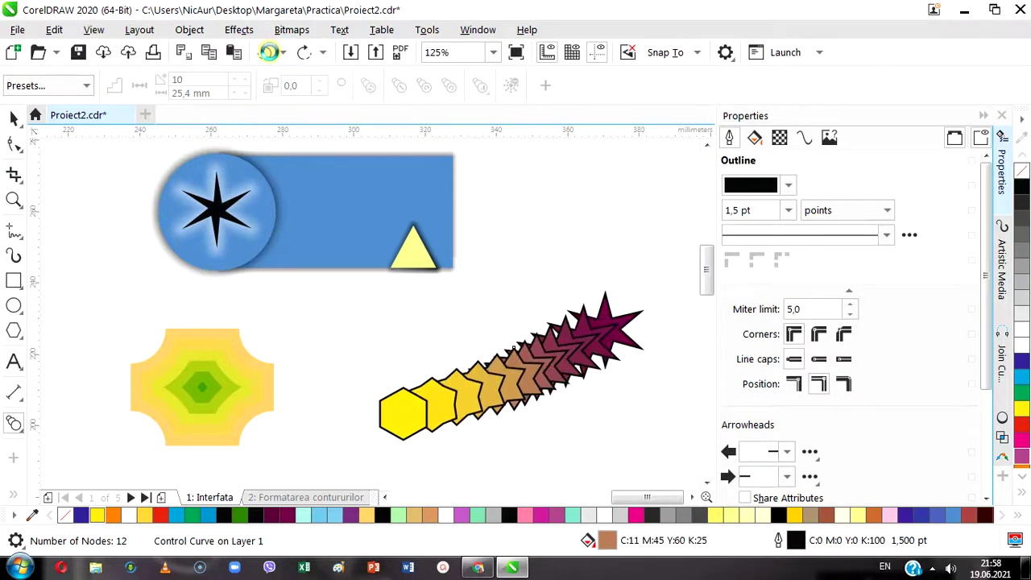
pyautogui.click(269, 53)
pyautogui.click(269, 53)
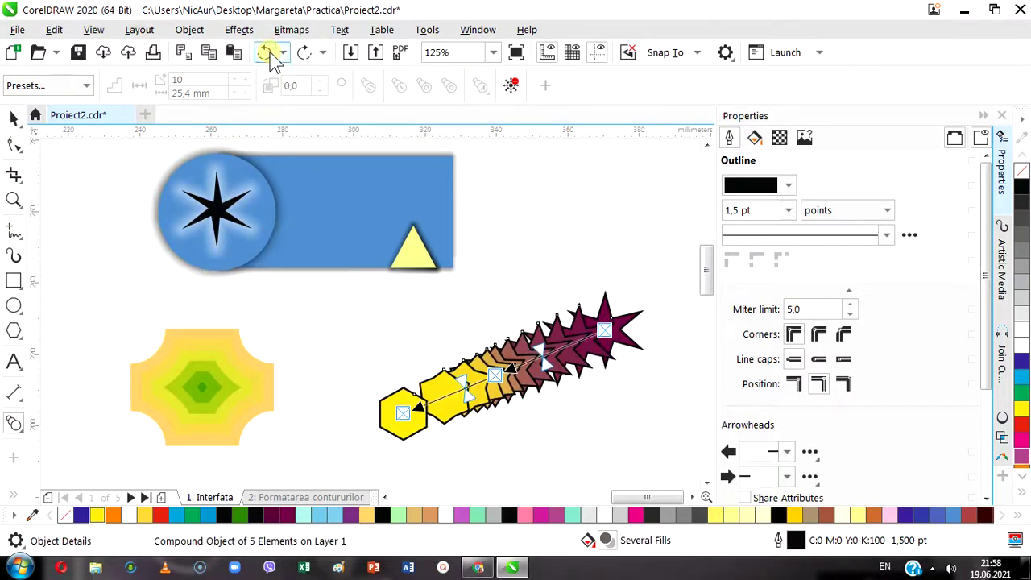
pyautogui.click(269, 53)
pyautogui.click(269, 53)
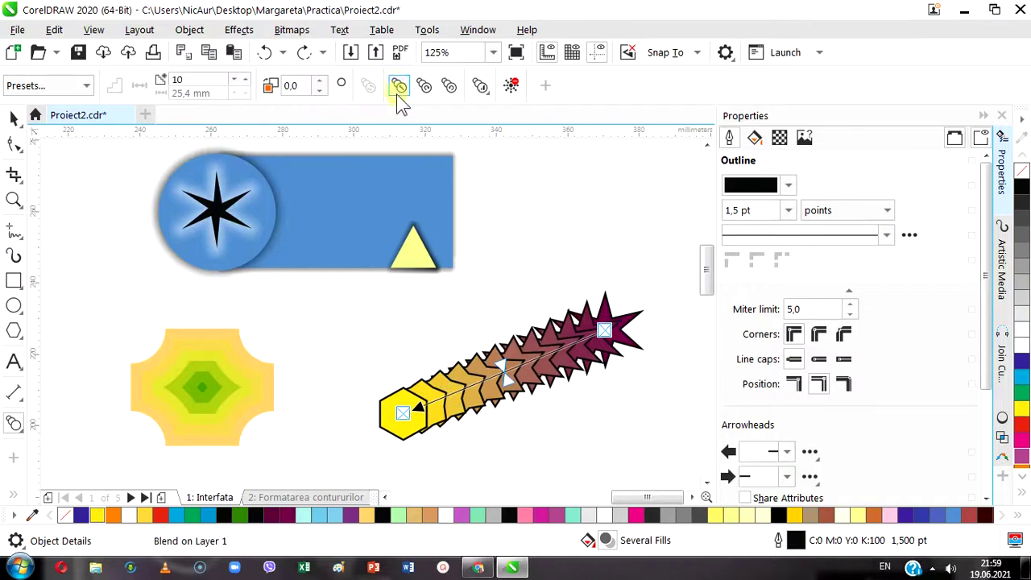
# - Apply the clockwise color progression to the blend and slightly adjust its linked object and color acceleration
pyautogui.click(399, 86)
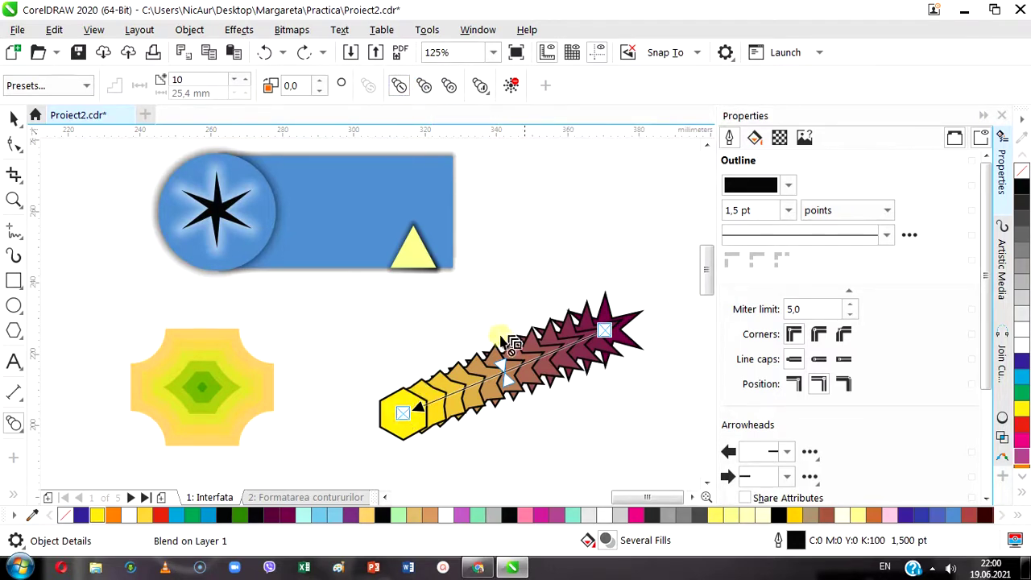
pyautogui.click(426, 87)
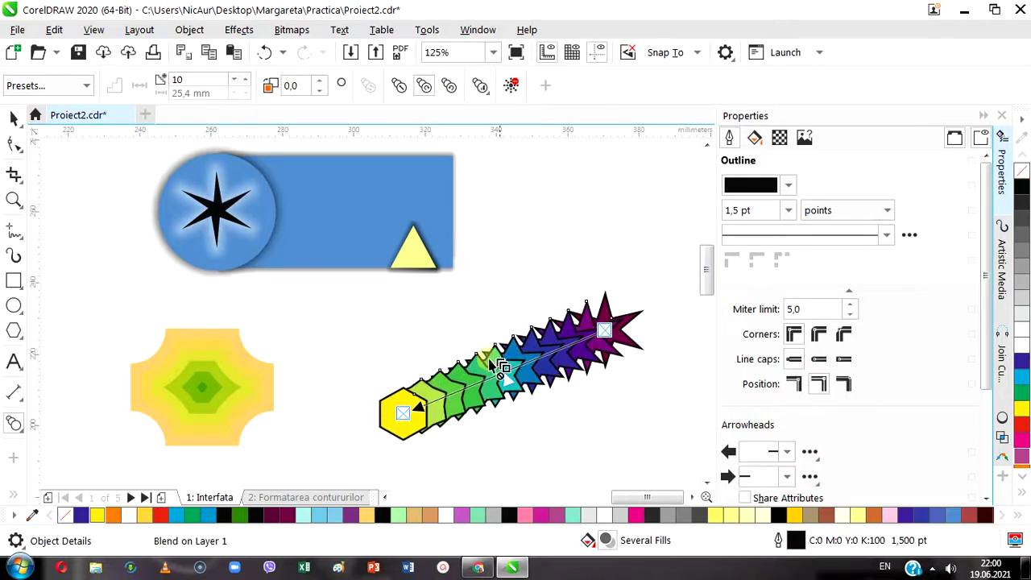
pyautogui.click(481, 87)
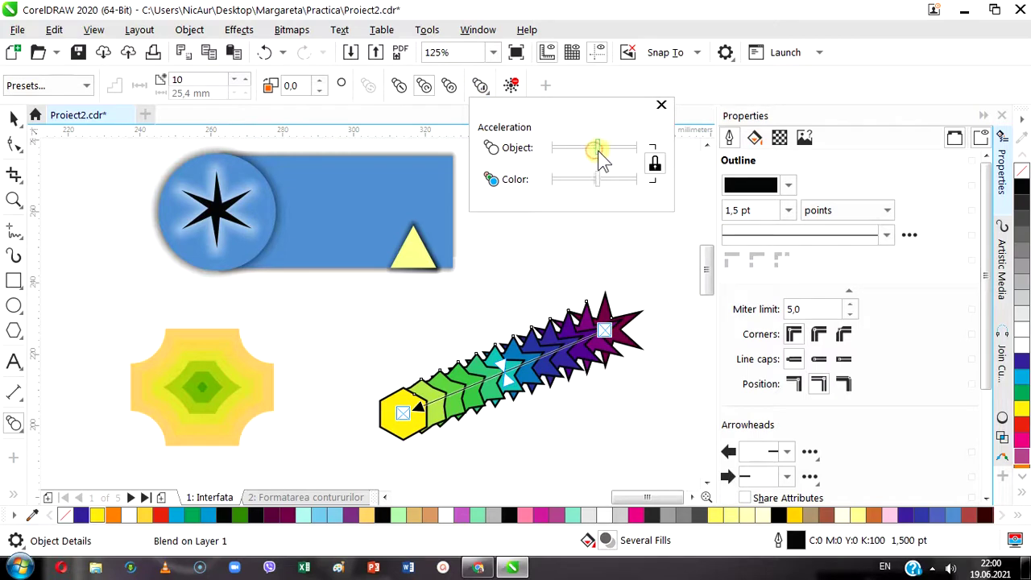
pyautogui.moveTo(596, 149)
pyautogui.mouseDown()
pyautogui.moveTo(612, 156)
pyautogui.moveTo(572, 145)
pyautogui.moveTo(594, 145)
pyautogui.mouseUp()
pyautogui.click(661, 105)
pyautogui.hotkey('ctrl', 'z')
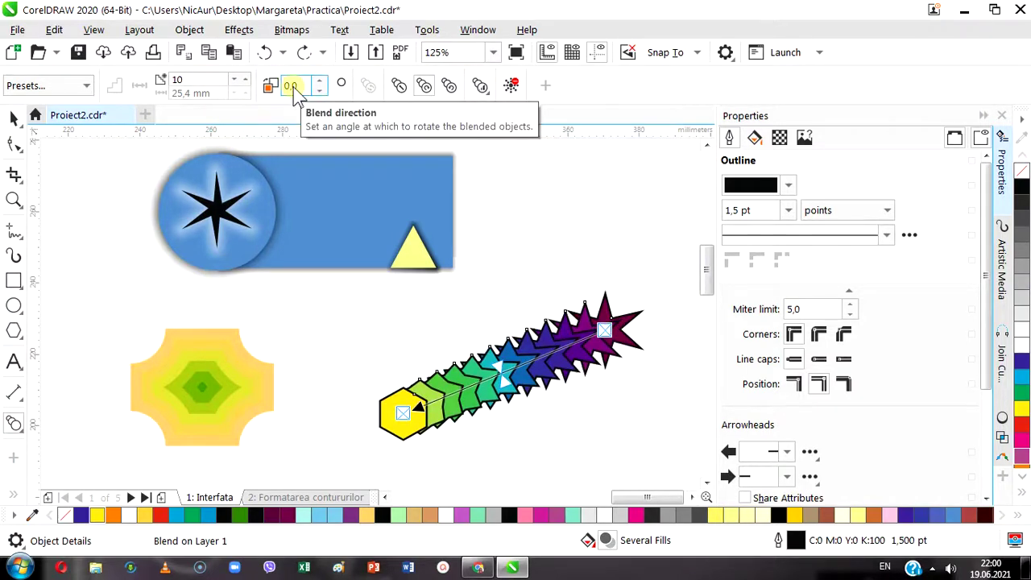
# - Set the blend direction angle of the hexagon-to-star blend to 110 degrees
pyautogui.click(302, 85)
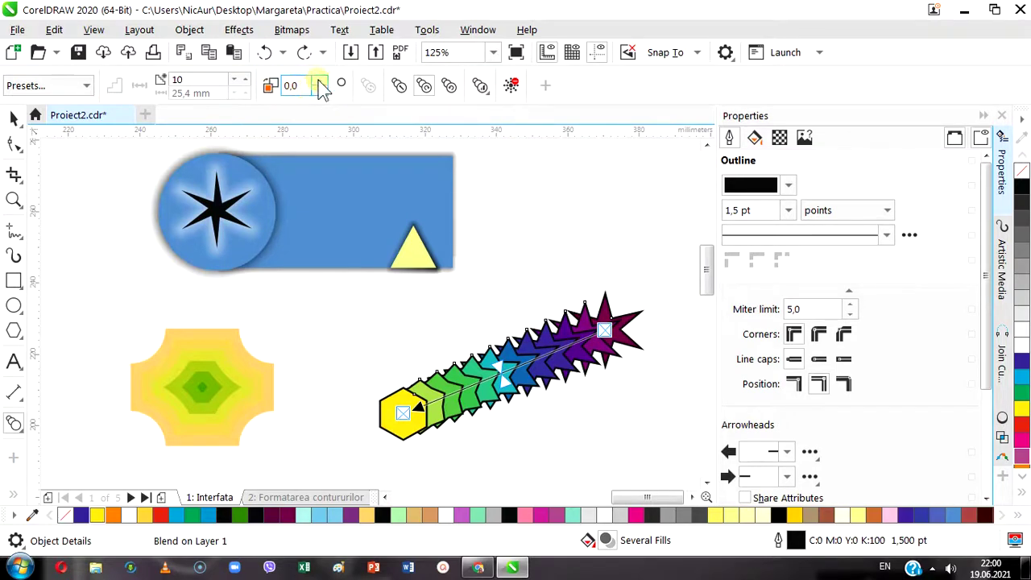
pyautogui.click(322, 81)
pyautogui.click(323, 82)
pyautogui.click(322, 82)
pyautogui.click(322, 81)
pyautogui.click(322, 81)
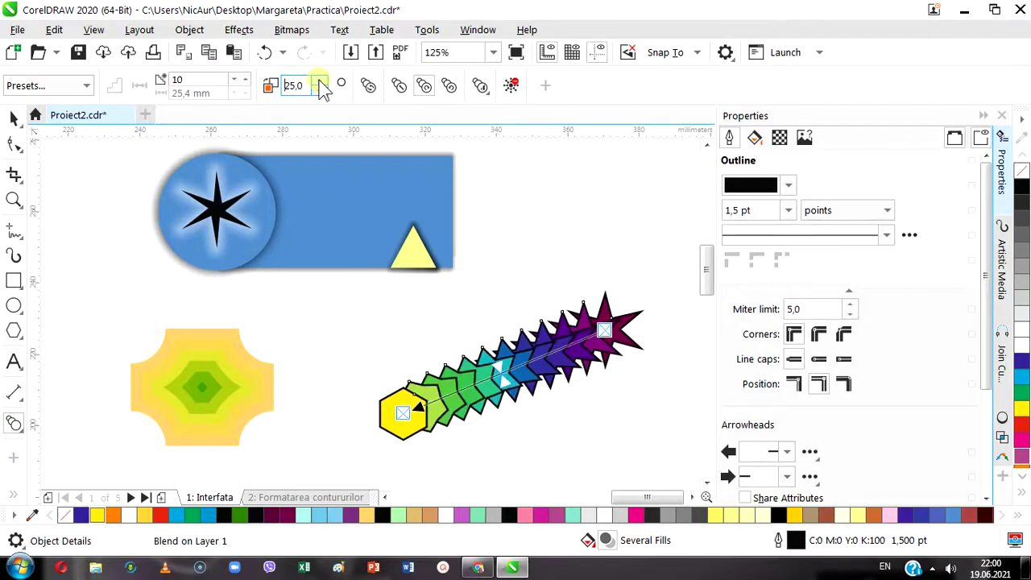
pyautogui.click(322, 82)
pyautogui.click(323, 82)
pyautogui.click(322, 81)
pyautogui.click(322, 81)
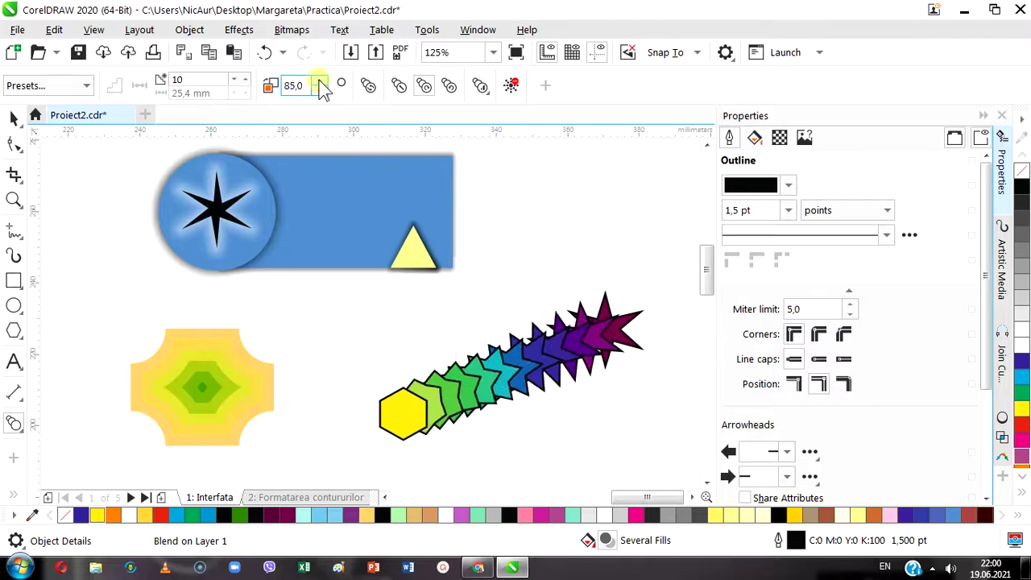
pyautogui.click(322, 81)
pyautogui.click(322, 81)
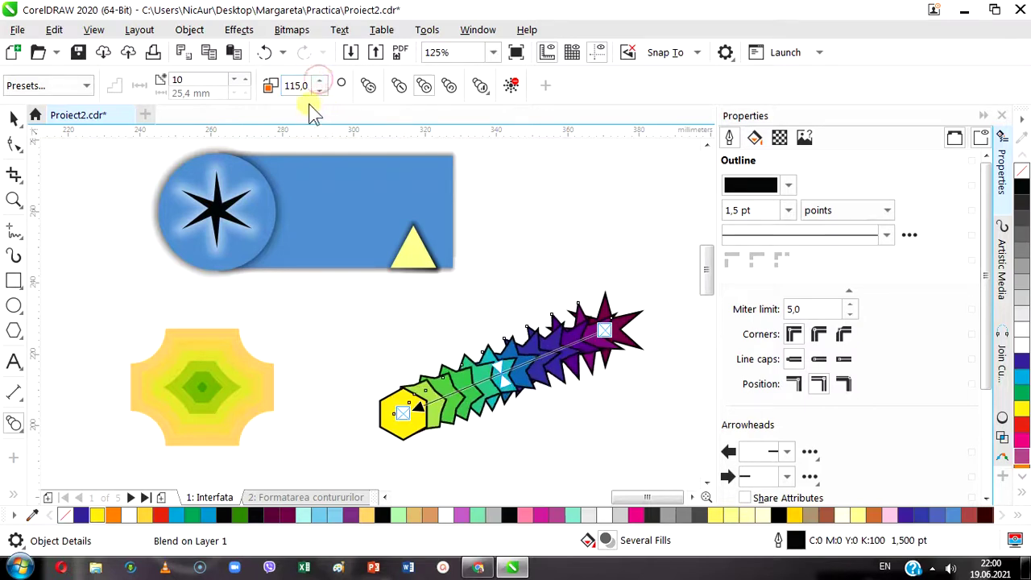
pyautogui.click(319, 89)
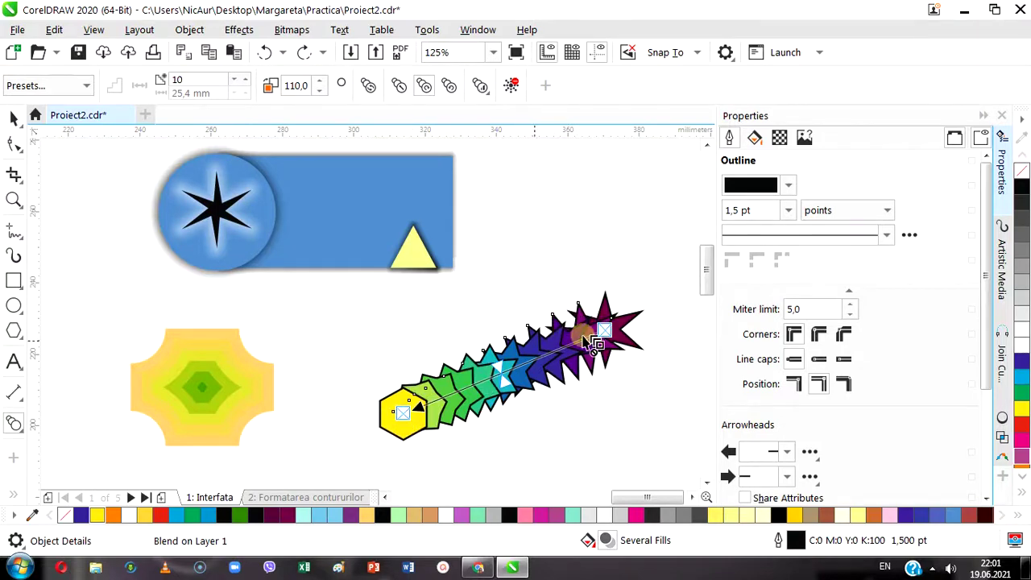
pyautogui.click(546, 362)
pyautogui.moveTo(546, 363)
pyautogui.mouseDown()
pyautogui.moveTo(592, 354)
pyautogui.moveTo(429, 414)
pyautogui.mouseUp()
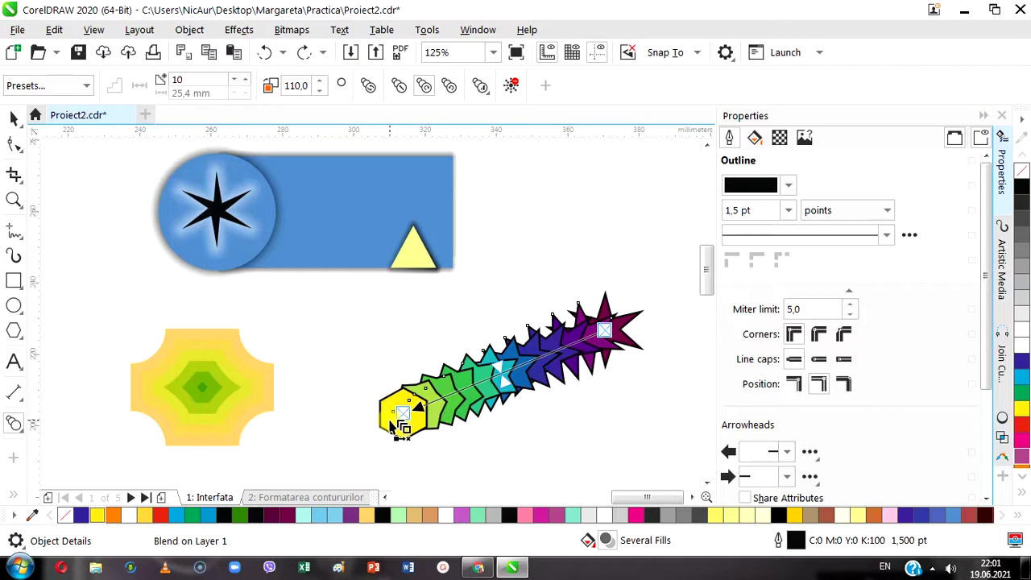
pyautogui.click(605, 324)
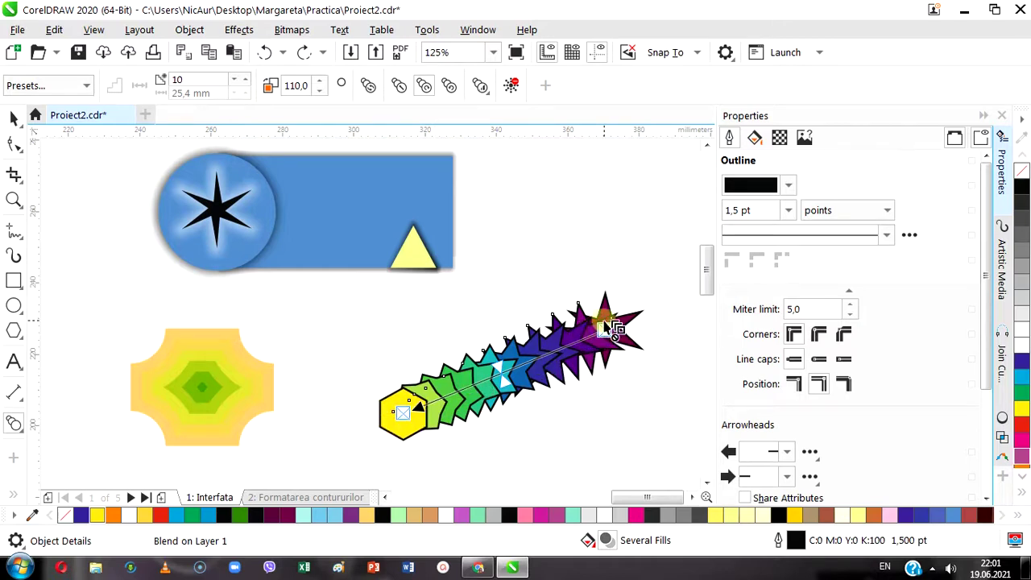
# - Increase the number of steps in the hexagon-to-star blend to 21
pyautogui.click(244, 79)
pyautogui.click(244, 79)
pyautogui.click(244, 79)
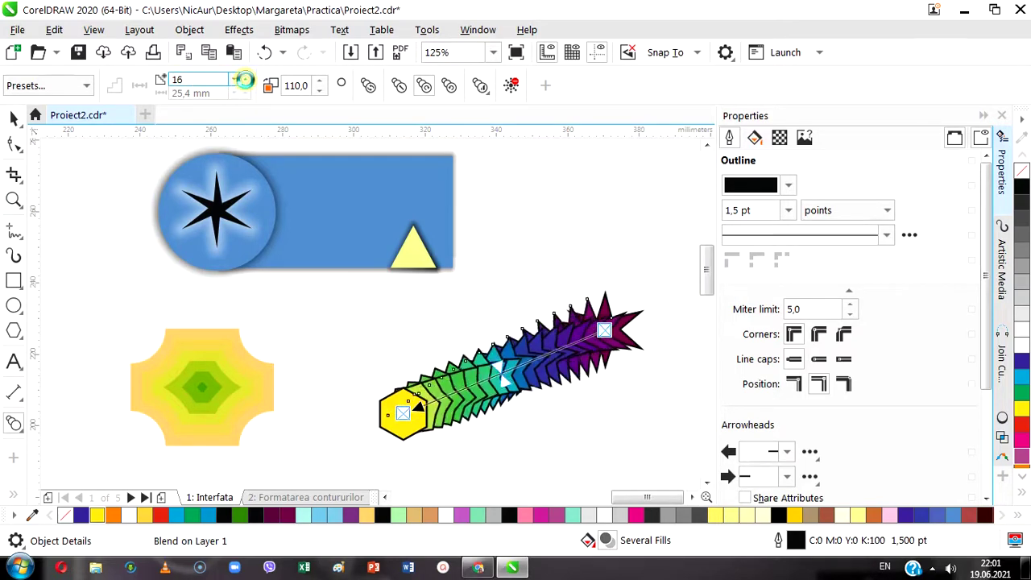
pyautogui.click(244, 79)
pyautogui.click(244, 79)
pyautogui.click(244, 79)
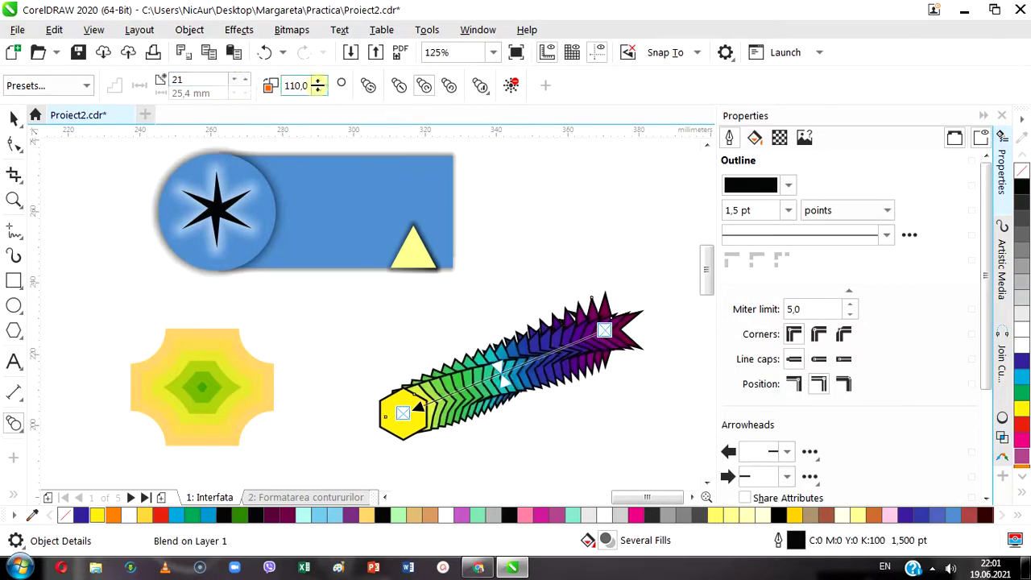
# - Increase the blend direction angle past 150 degrees to twist the intermediate shapes further
pyautogui.click(320, 81)
pyautogui.click(320, 81)
pyautogui.click(320, 82)
pyautogui.click(321, 82)
pyautogui.click(320, 82)
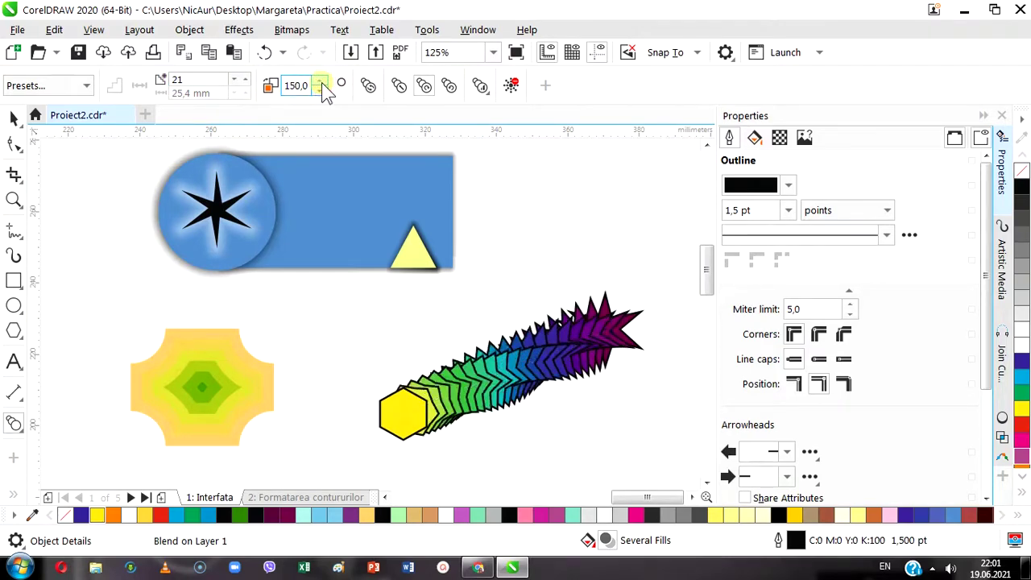
pyautogui.click(321, 82)
pyautogui.click(320, 82)
pyautogui.click(320, 82)
pyautogui.click(321, 83)
pyautogui.click(320, 83)
pyautogui.click(320, 82)
pyautogui.click(320, 82)
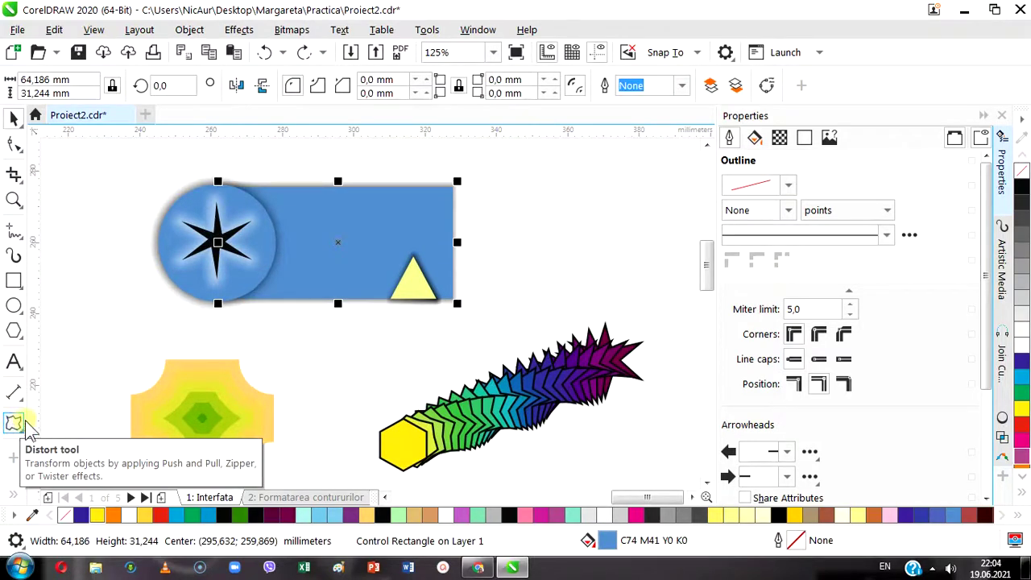
# - Apply a zipper distortion to the blue rectangle with the Distort tool, running rightward from near its middle
pyautogui.click(368, 241)
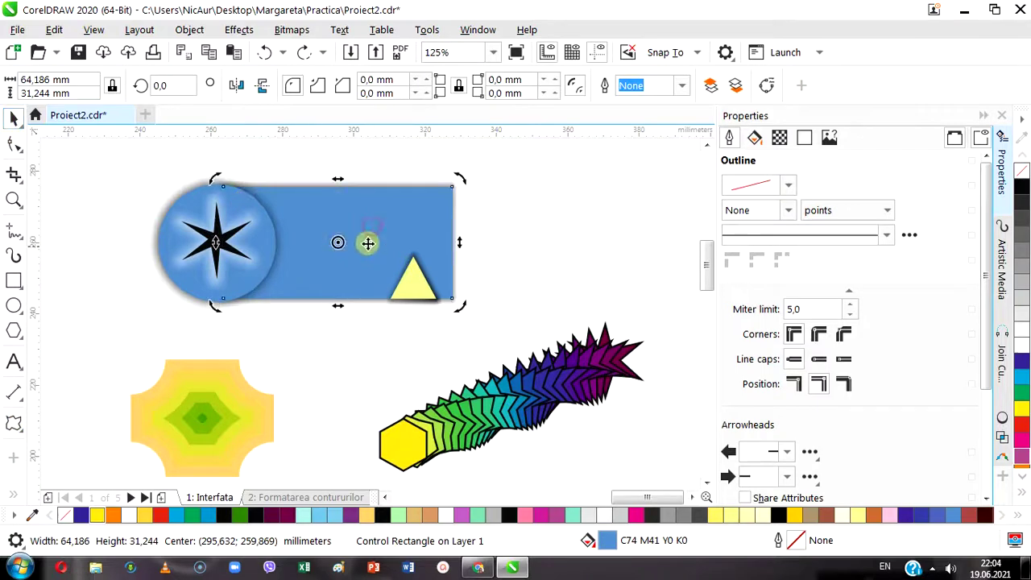
pyautogui.click(337, 240)
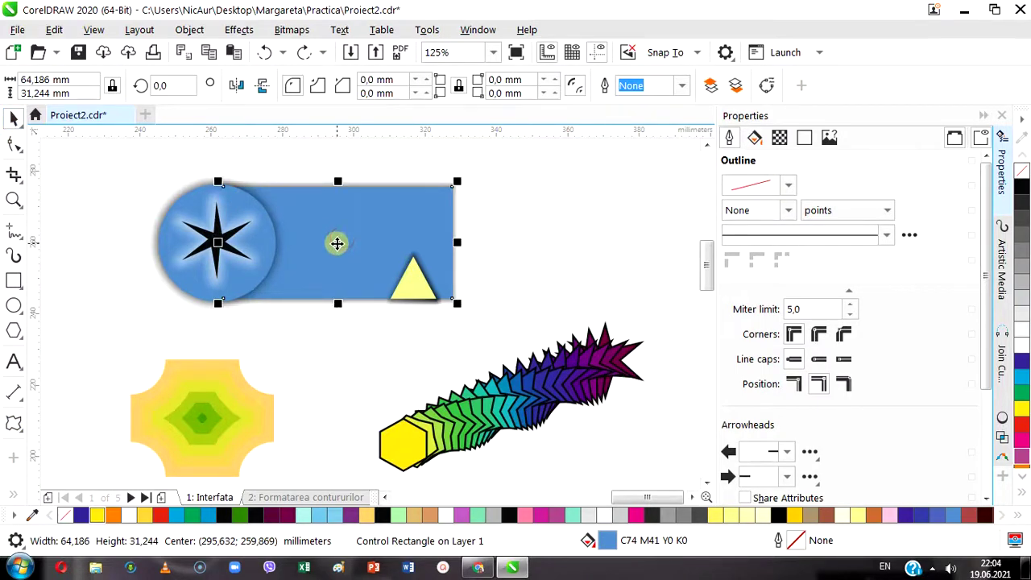
pyautogui.click(13, 423)
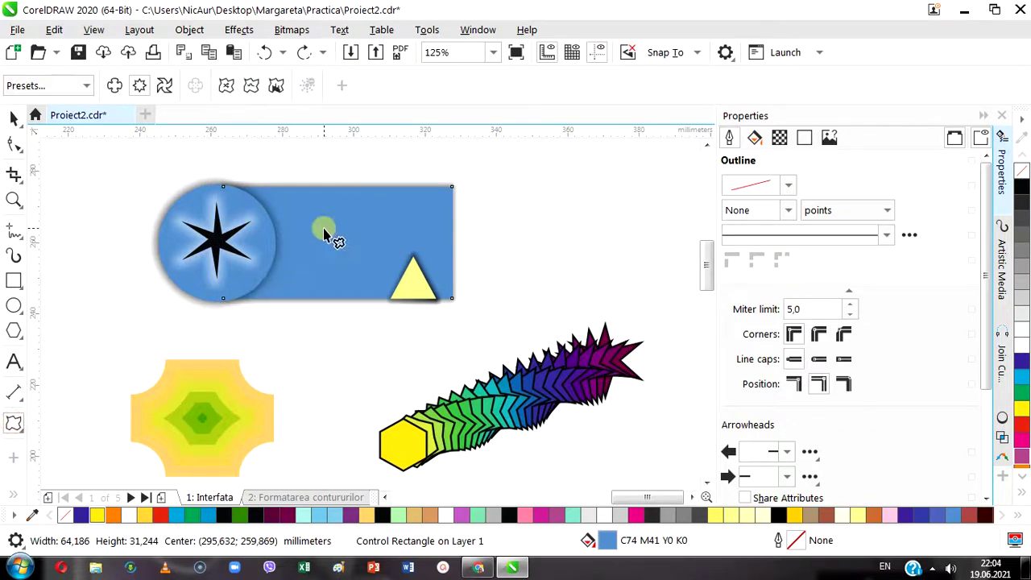
pyautogui.moveTo(324, 229); pyautogui.dragTo(383, 234)
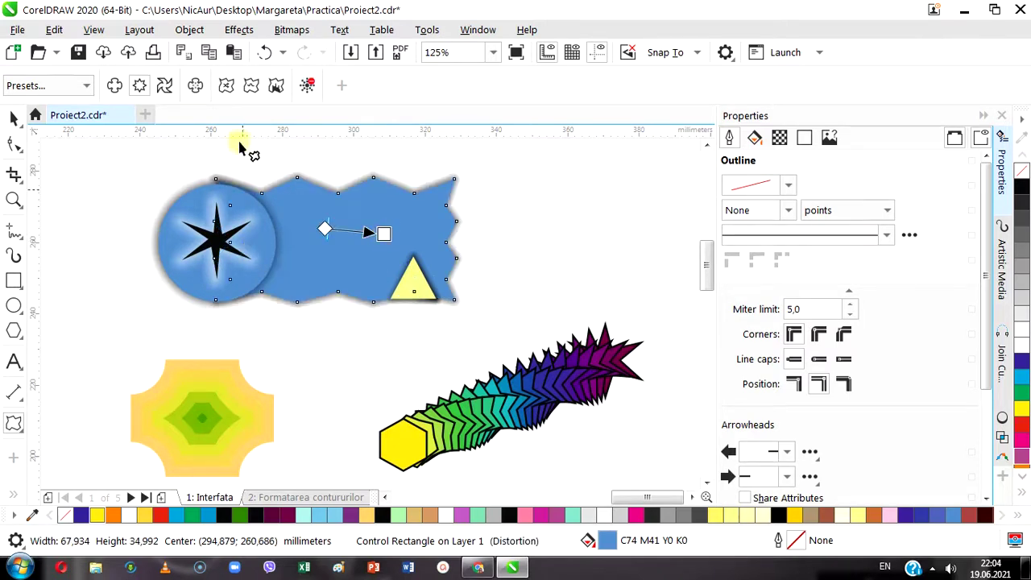
# - Smooth the blue rectangle's zipper distortion and increase its amplitude to make the edge waves deeper
pyautogui.click(114, 89)
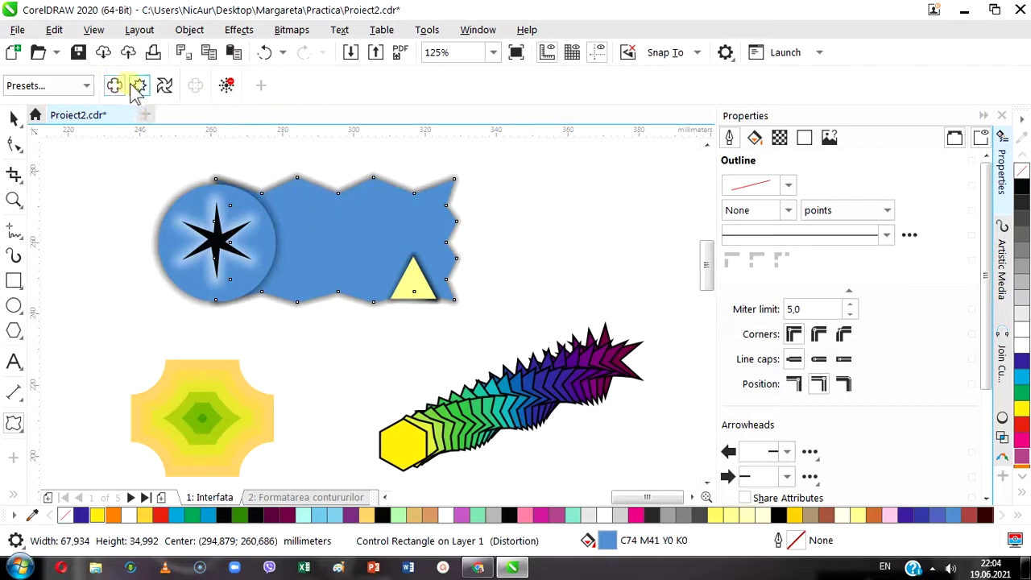
pyautogui.click(164, 87)
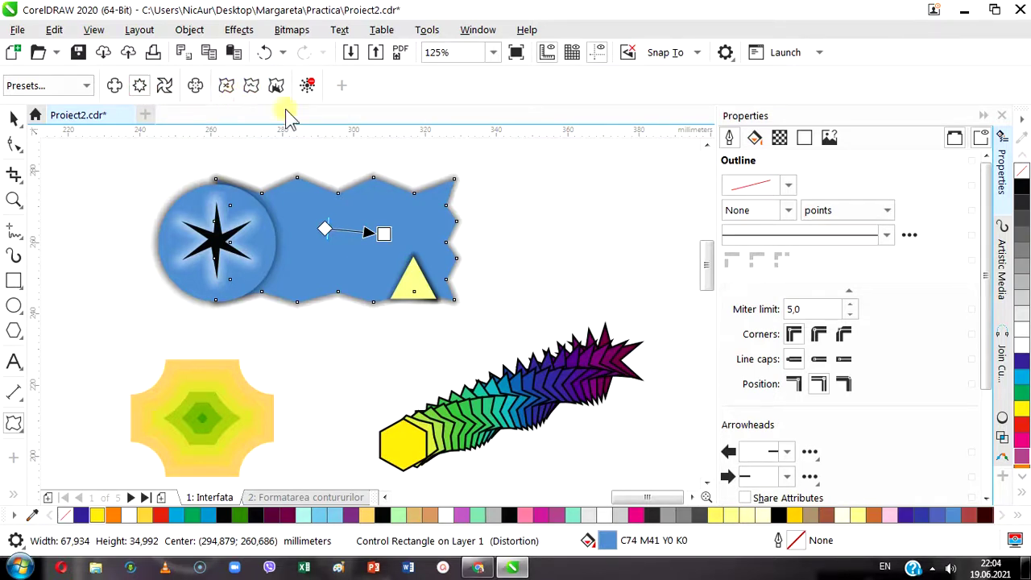
pyautogui.click(250, 85)
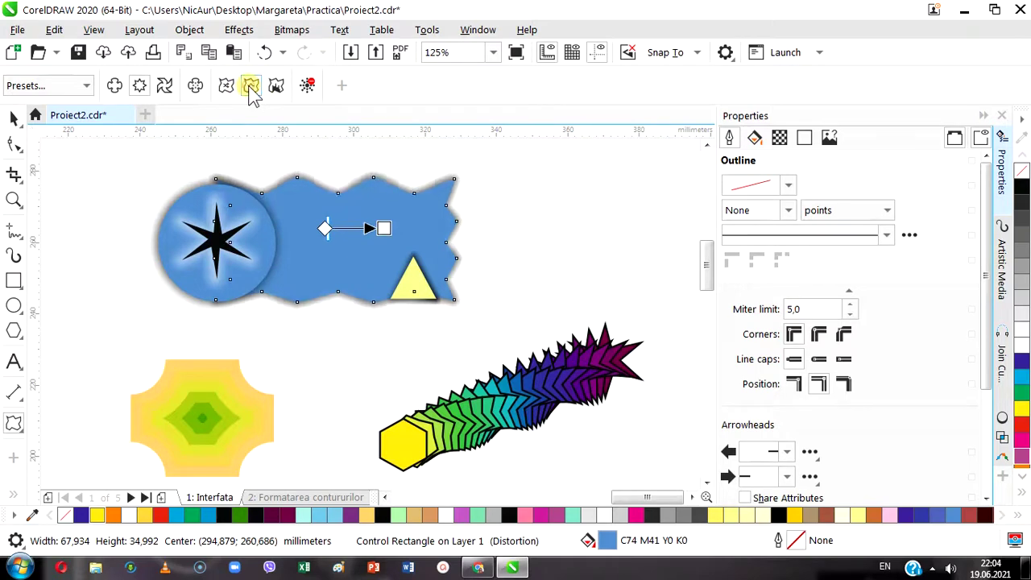
pyautogui.click(278, 87)
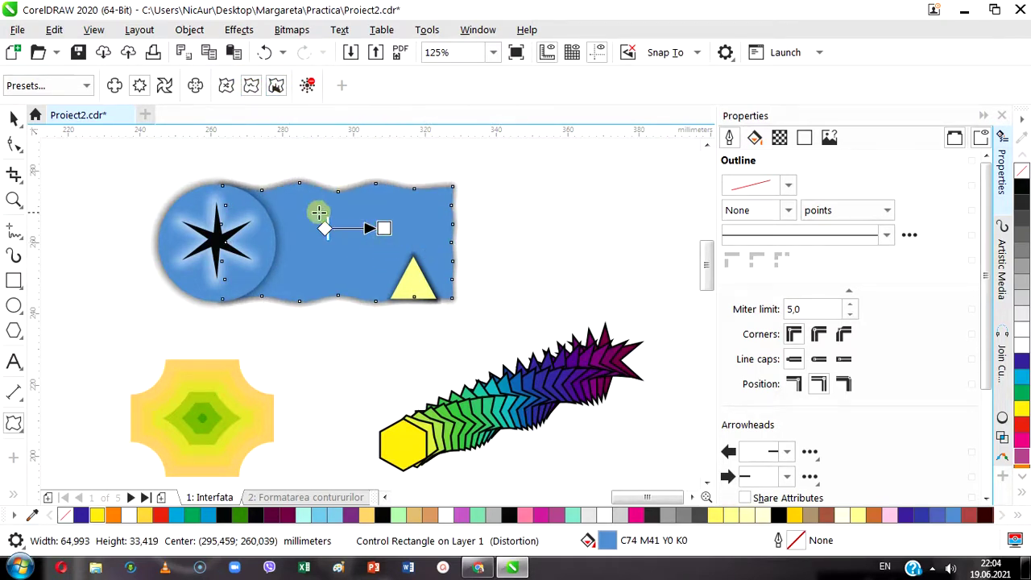
pyautogui.moveTo(383, 229); pyautogui.dragTo(451, 241)
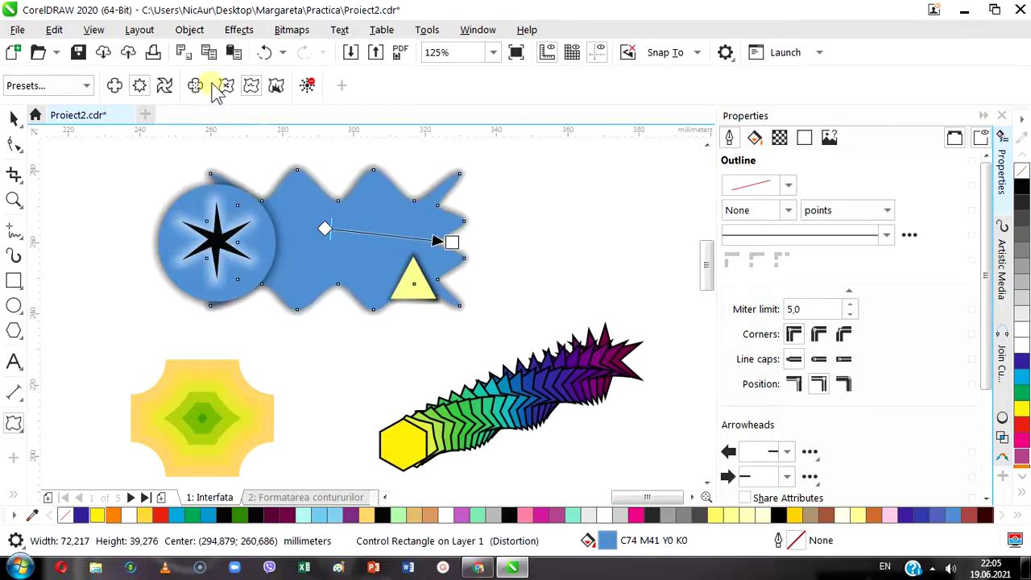
# - Make the rectangle's zipper distortion both random and local
pyautogui.click(228, 87)
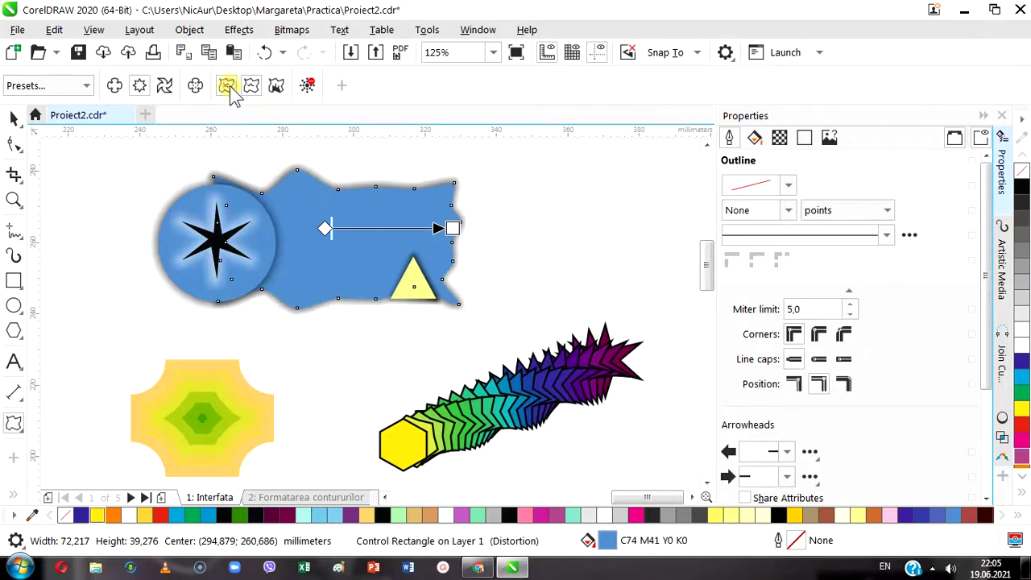
pyautogui.click(230, 86)
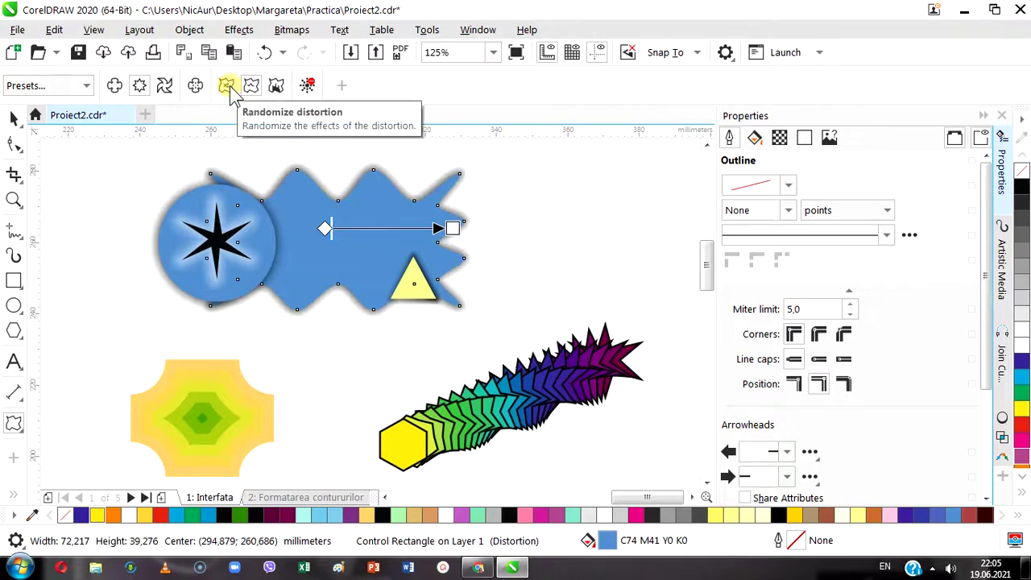
pyautogui.click(230, 89)
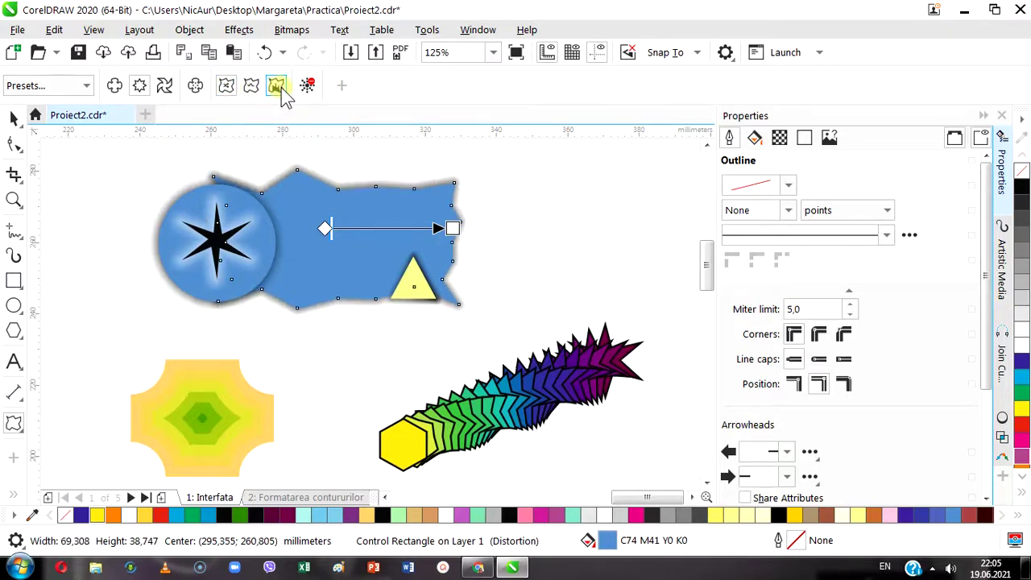
pyautogui.click(276, 85)
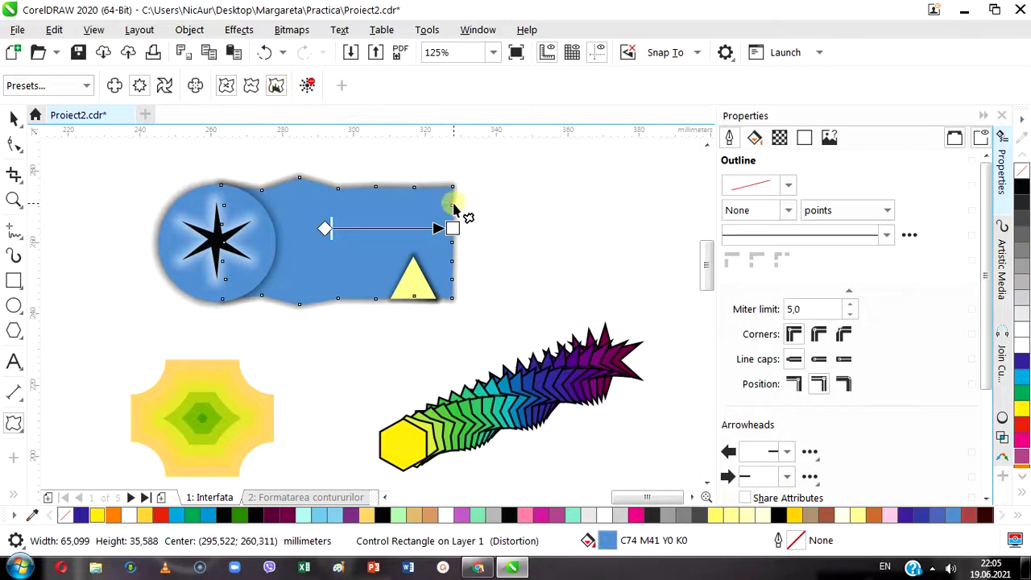
# - Add further zipper distortions to the rectangle, starting from its right edge and from its lower edge
pyautogui.moveTo(453, 207); pyautogui.dragTo(561, 267)
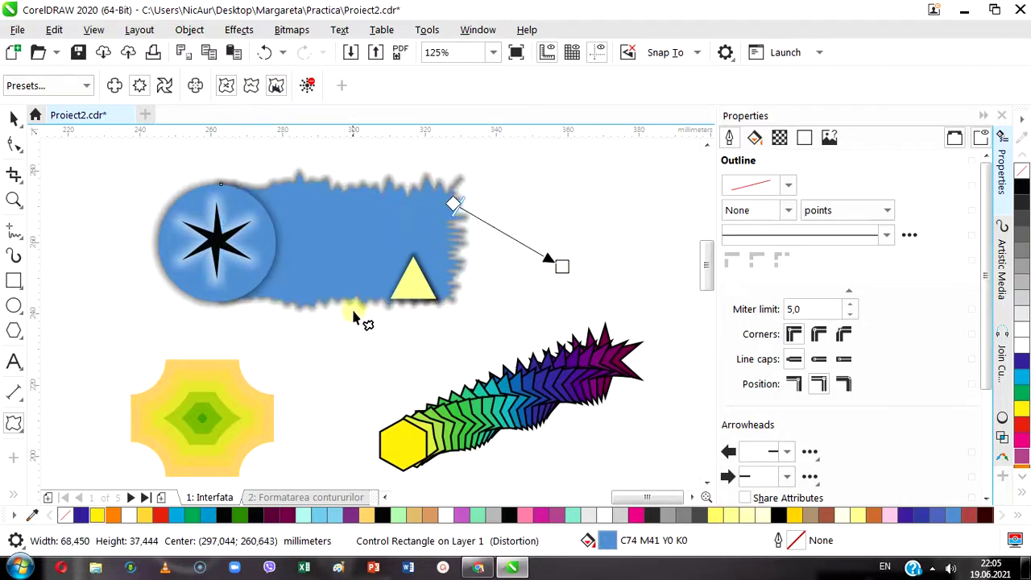
pyautogui.moveTo(347, 302); pyautogui.dragTo(361, 333)
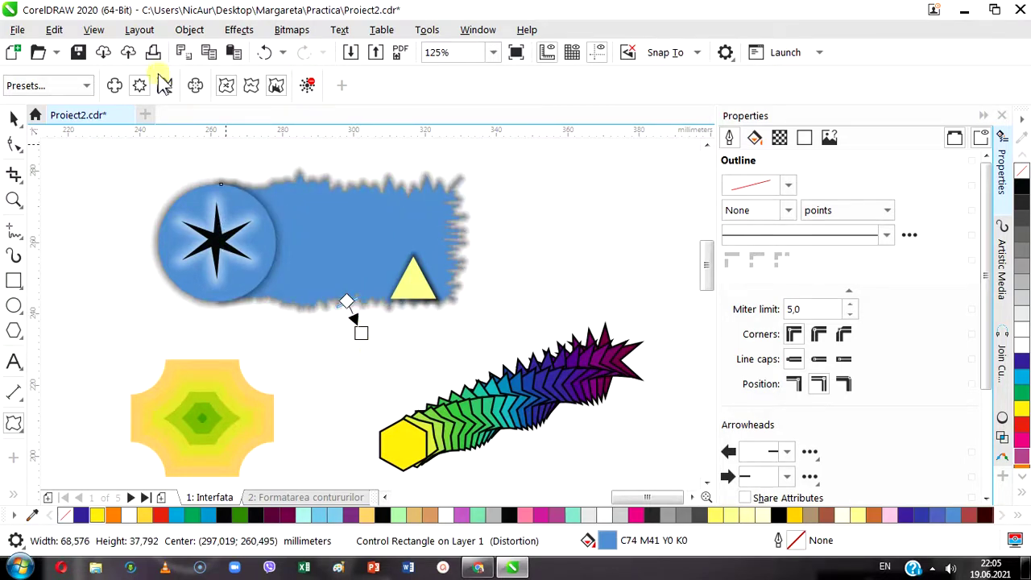
pyautogui.click(13, 118)
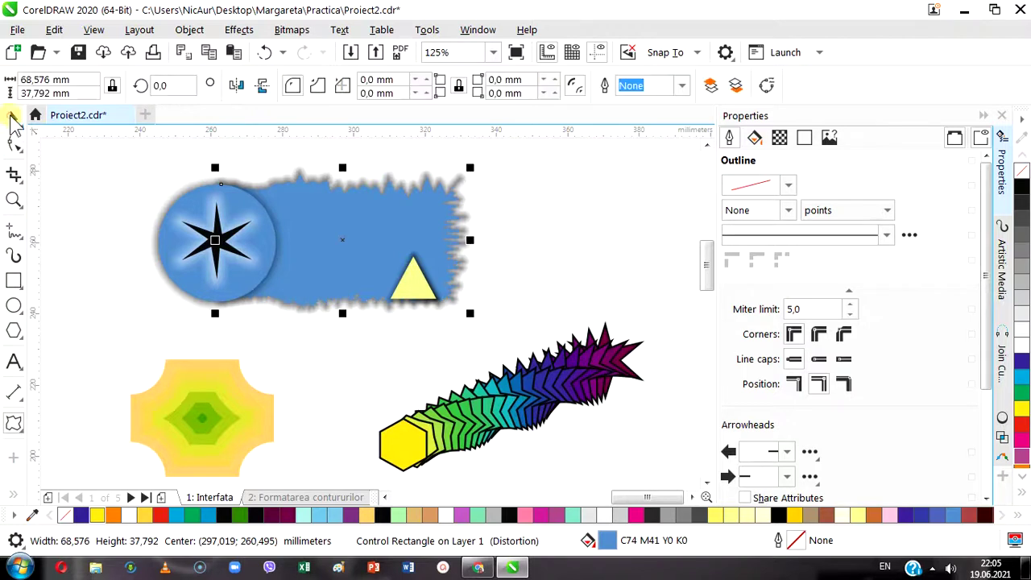
# - Distort the yellow triangle into a spiky tree-like shape with zipper and push-and-pull distortions
pyautogui.click(416, 286)
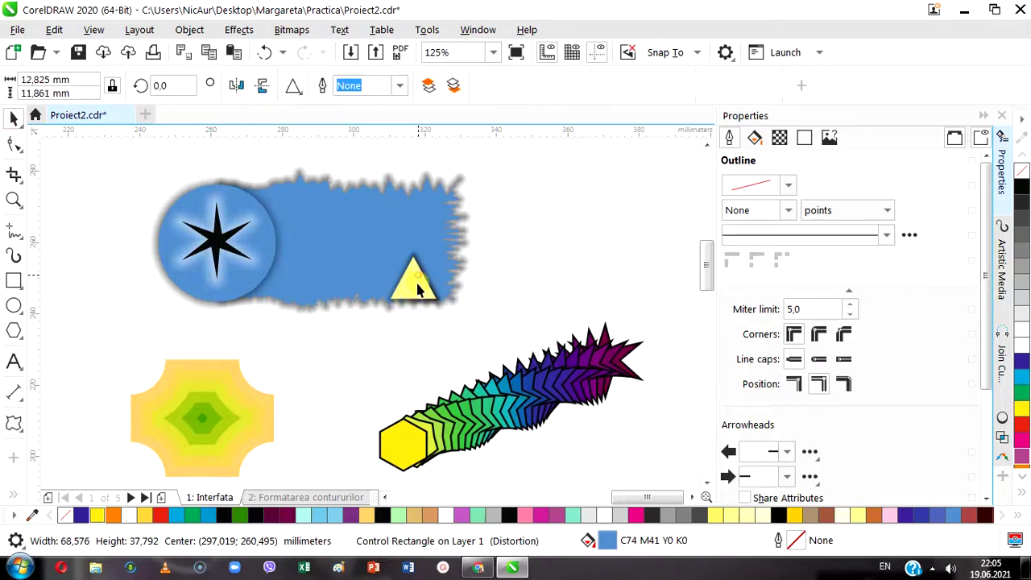
pyautogui.click(12, 425)
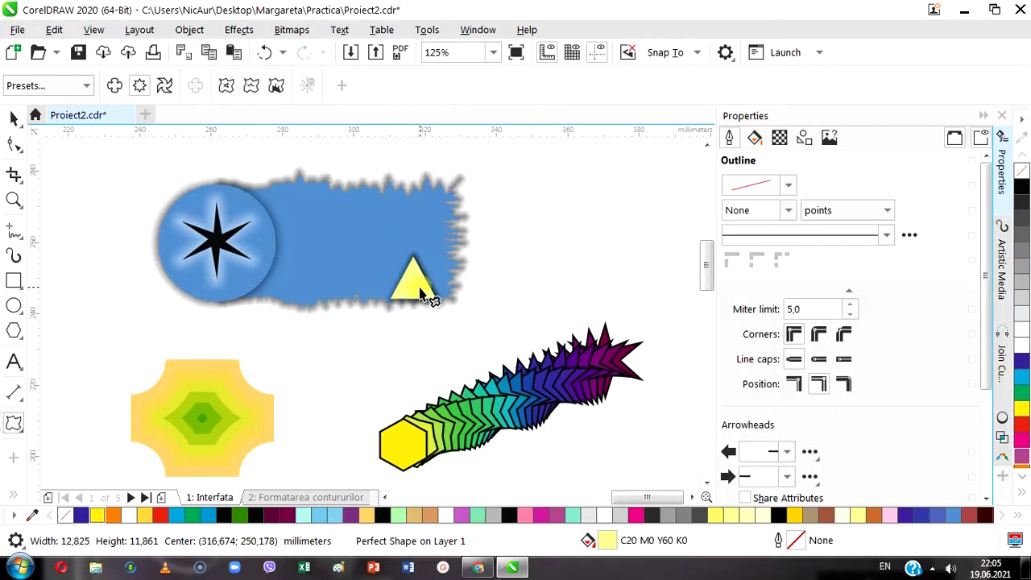
pyautogui.moveTo(453, 314); pyautogui.dragTo(454, 327)
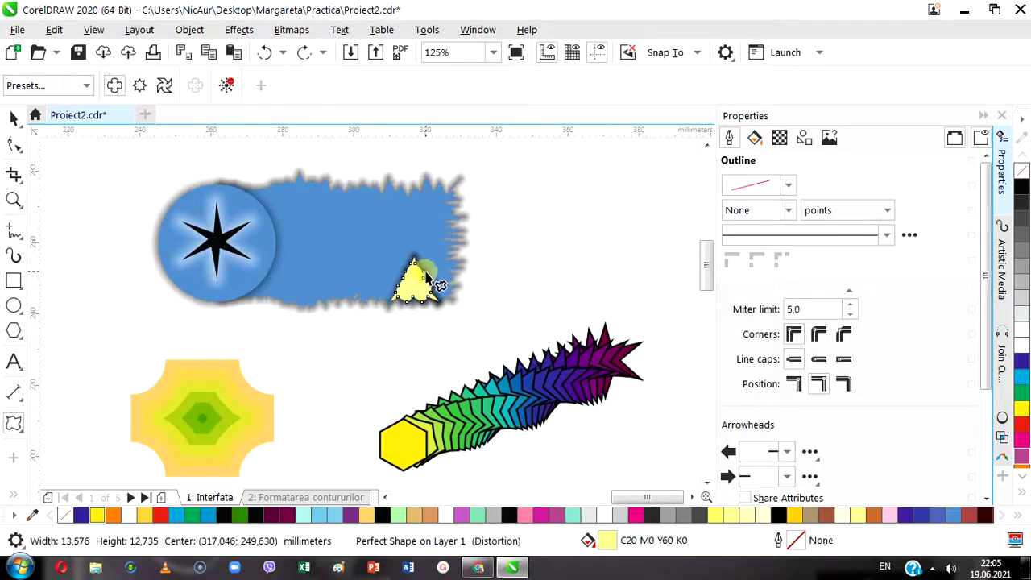
pyautogui.moveTo(424, 274); pyautogui.dragTo(465, 272)
pyautogui.click(515, 326)
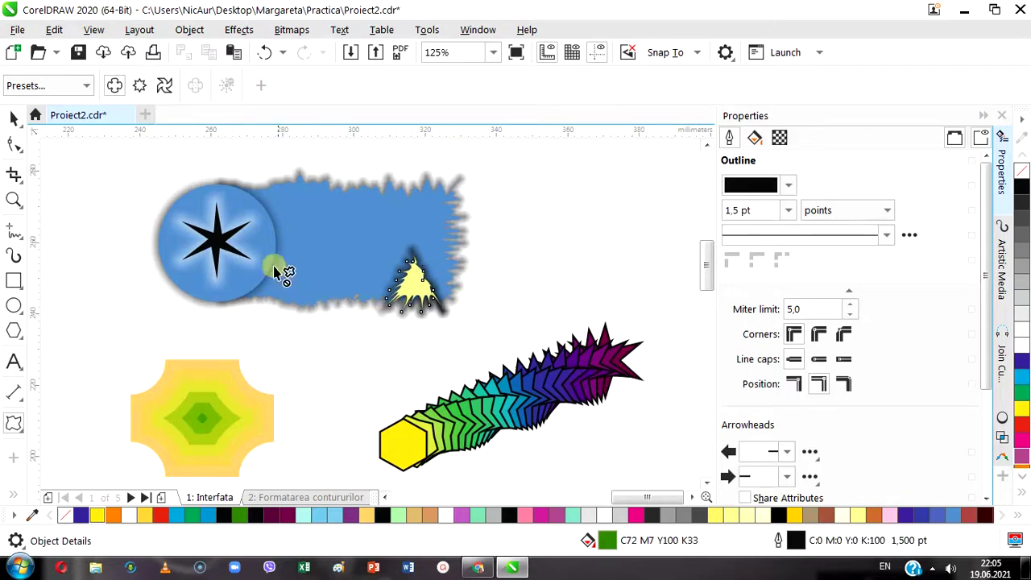
# - Try a rightward push-and-pull distortion on the blue circle from its right edge, and undo it
pyautogui.moveTo(272, 250); pyautogui.dragTo(324, 298)
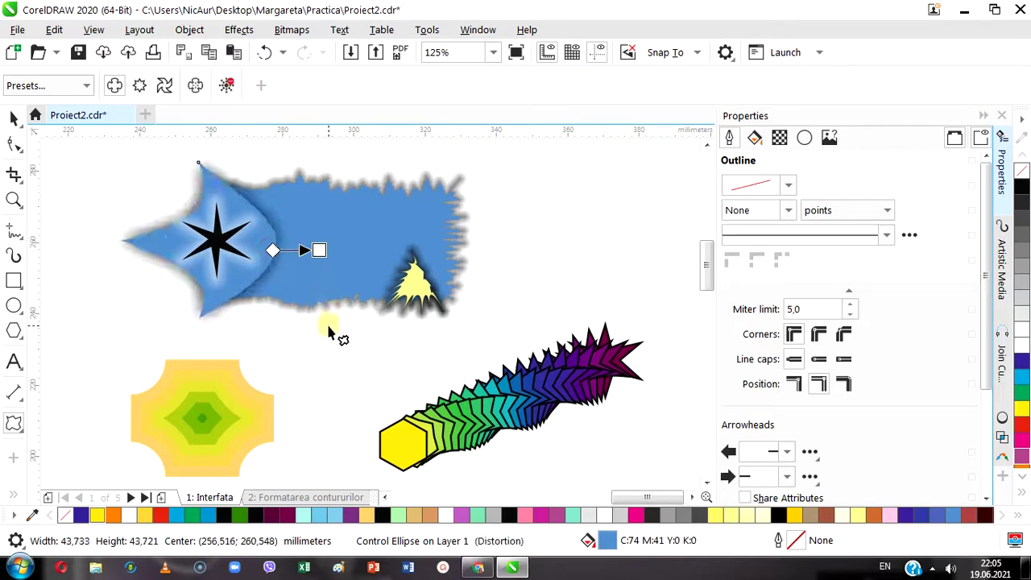
pyautogui.click(266, 55)
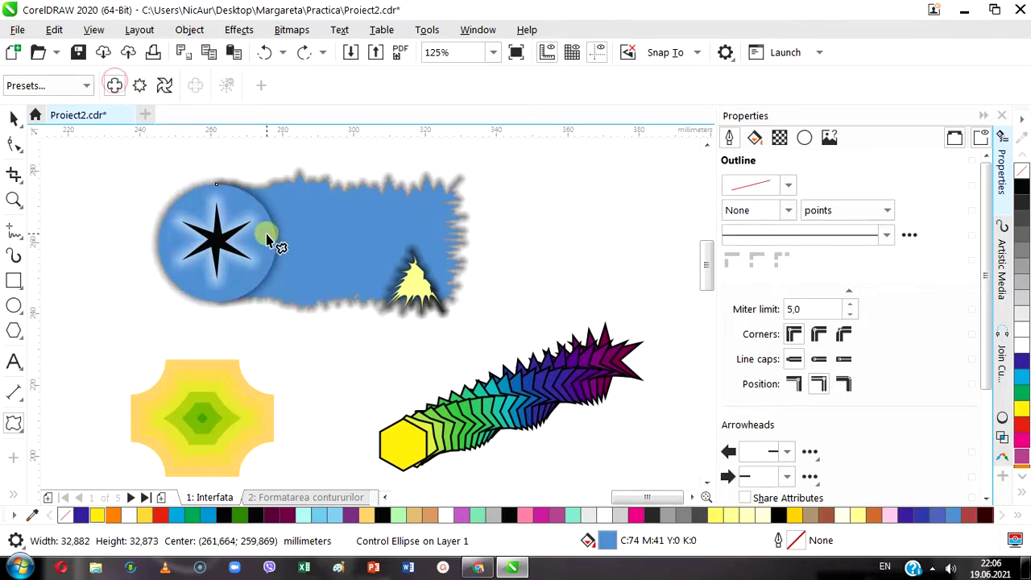
# - Distort the blue circle with a leftward push-and-pull and move the black star off it into the empty area at right
pyautogui.moveTo(266, 234); pyautogui.dragTo(189, 234)
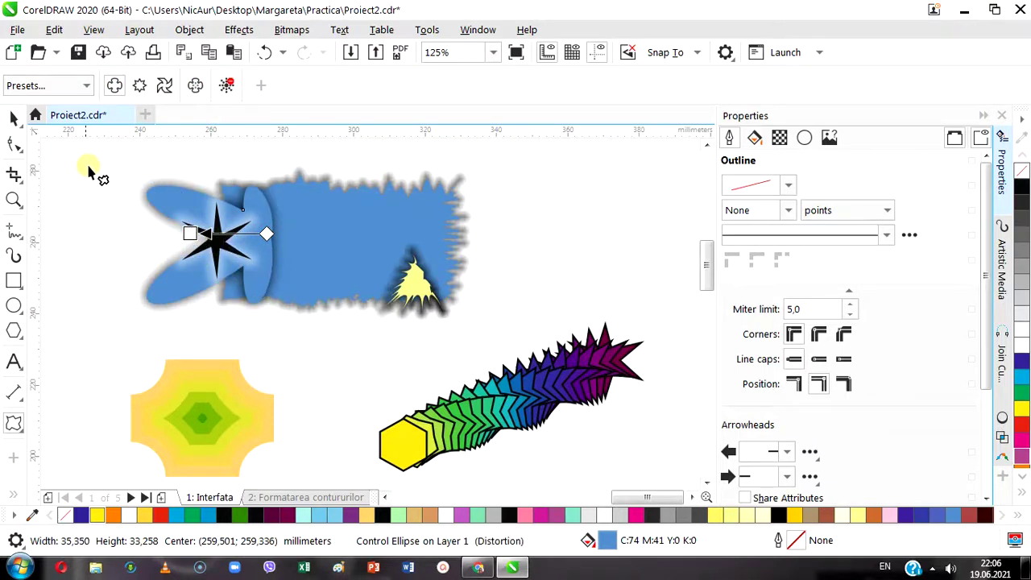
pyautogui.press('space')
pyautogui.click(258, 242)
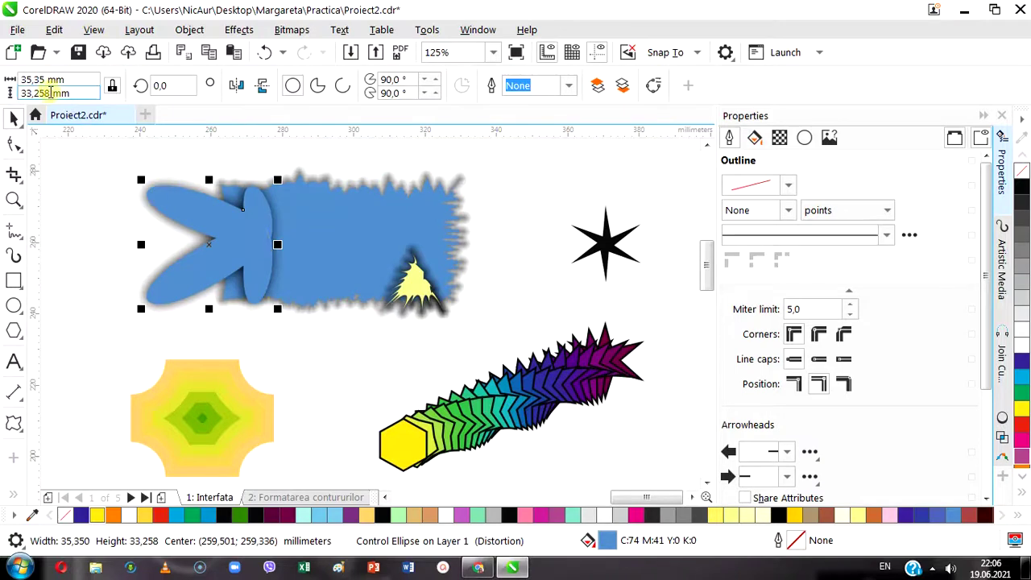
# - Try the Pull Corners distortion preset on the blue circle shape, adjust its amplitude, and undo these changes
pyautogui.click(14, 422)
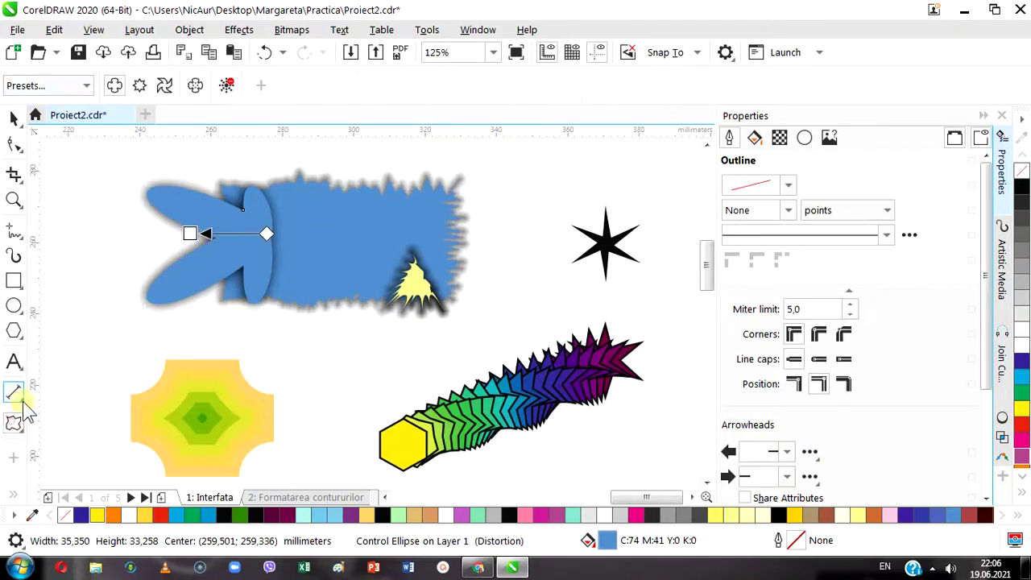
pyautogui.click(86, 85)
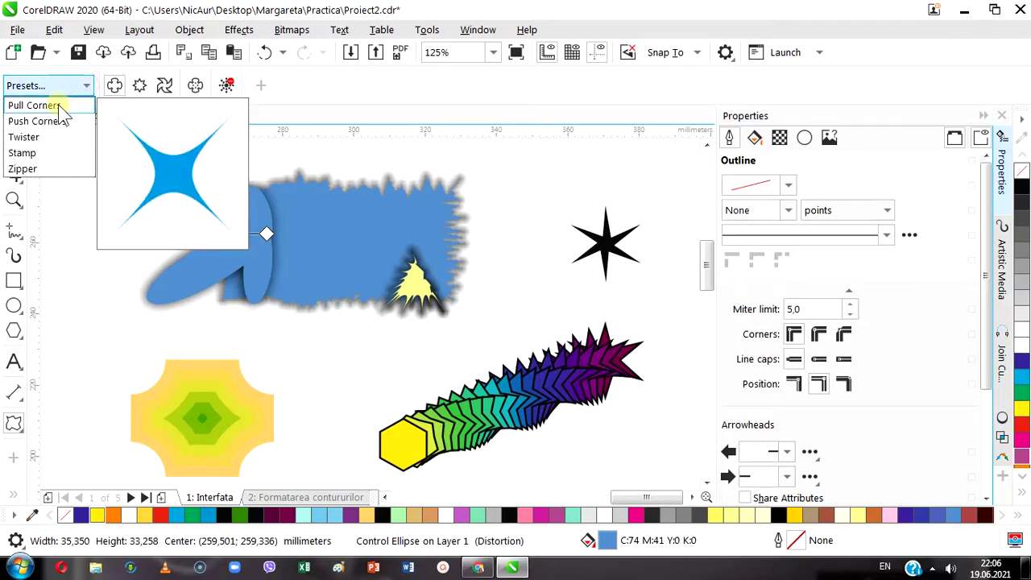
pyautogui.click(62, 108)
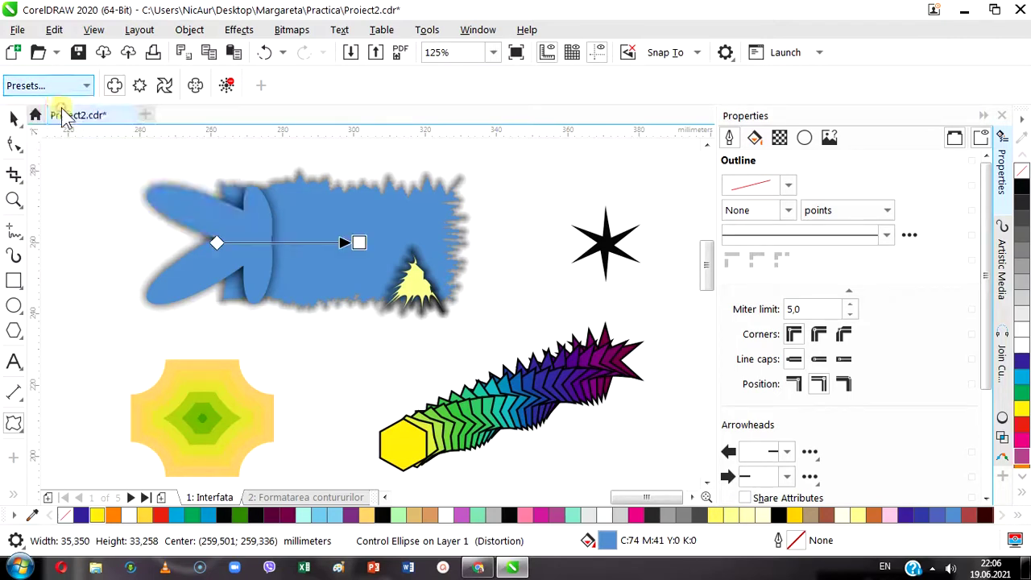
pyautogui.moveTo(359, 243); pyautogui.dragTo(353, 267)
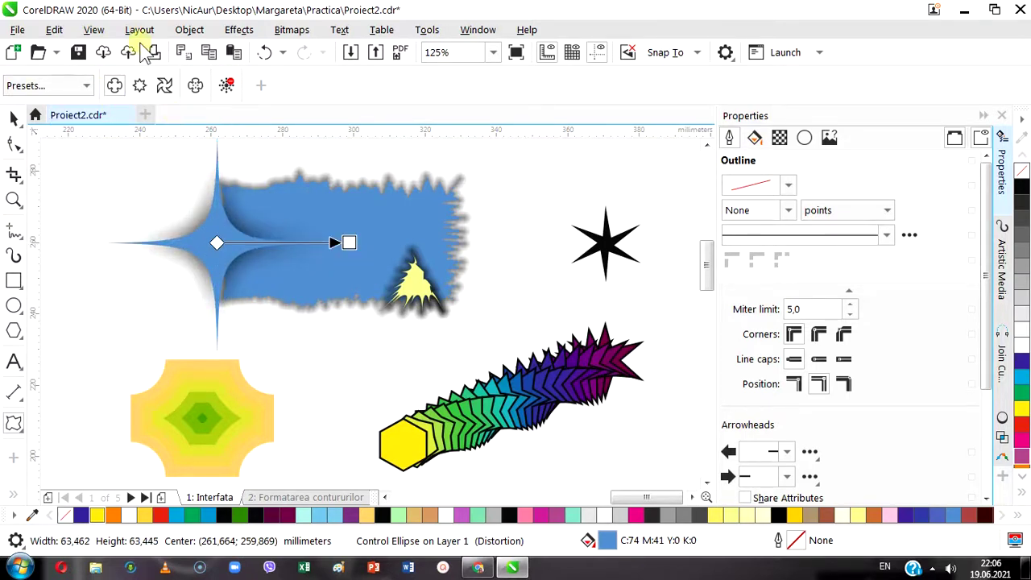
pyautogui.click(266, 54)
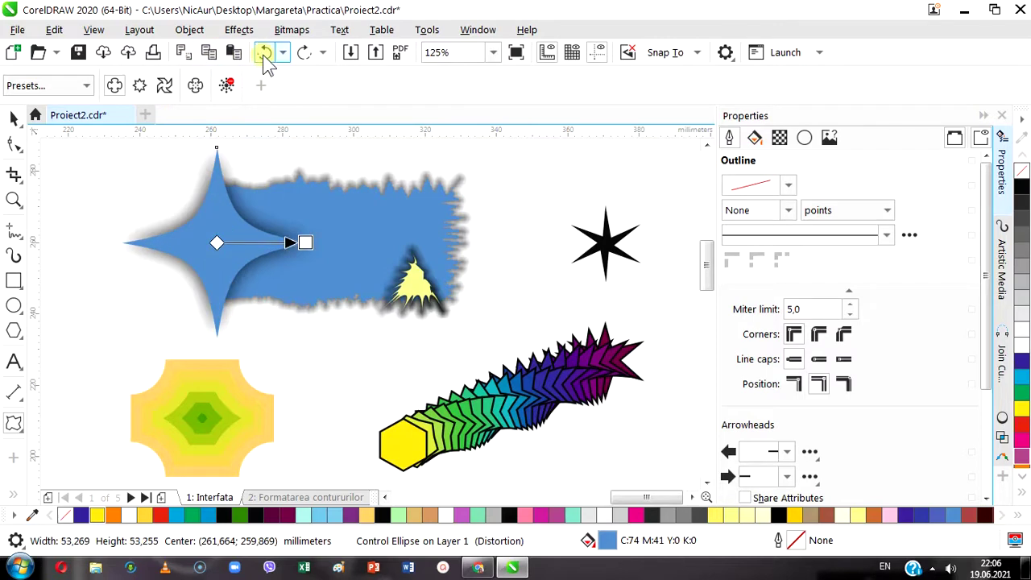
pyautogui.click(266, 54)
pyautogui.click(266, 54)
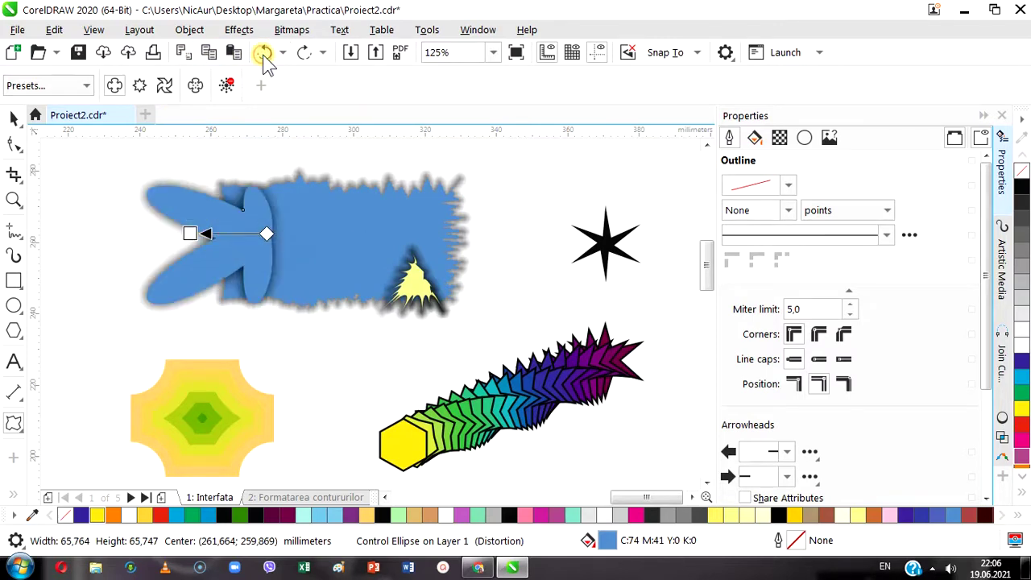
# - Try the Push Corners preset on the blue circle shape with a reduced amplitude, and undo the amplitude change
pyautogui.click(85, 85)
pyautogui.click(53, 122)
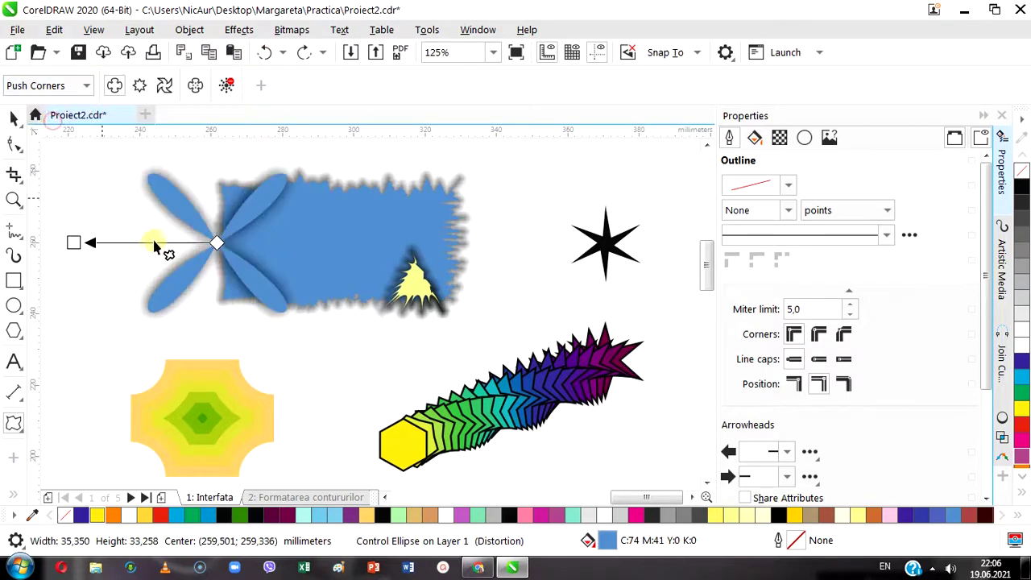
pyautogui.moveTo(73, 243); pyautogui.dragTo(119, 242)
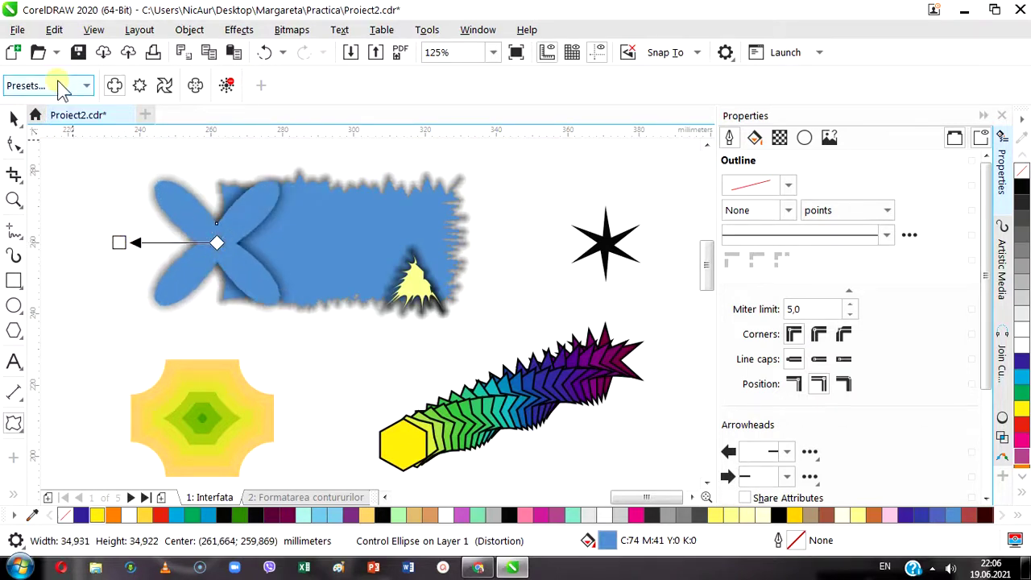
pyautogui.click(264, 53)
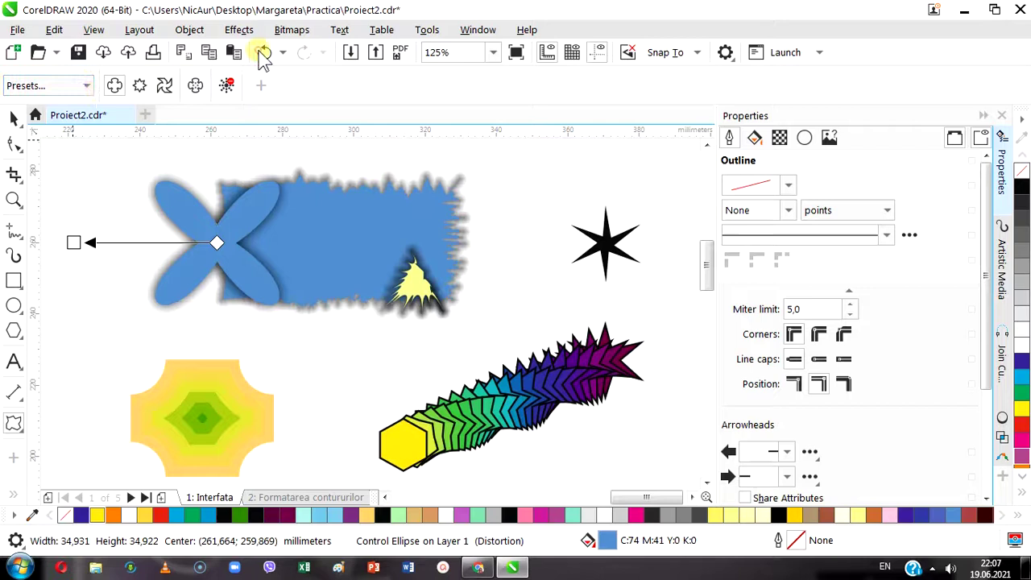
# - Apply the Twister distortion preset to the blue circle shape and shift the twist's center down and to the right
pyautogui.click(85, 85)
pyautogui.click(58, 137)
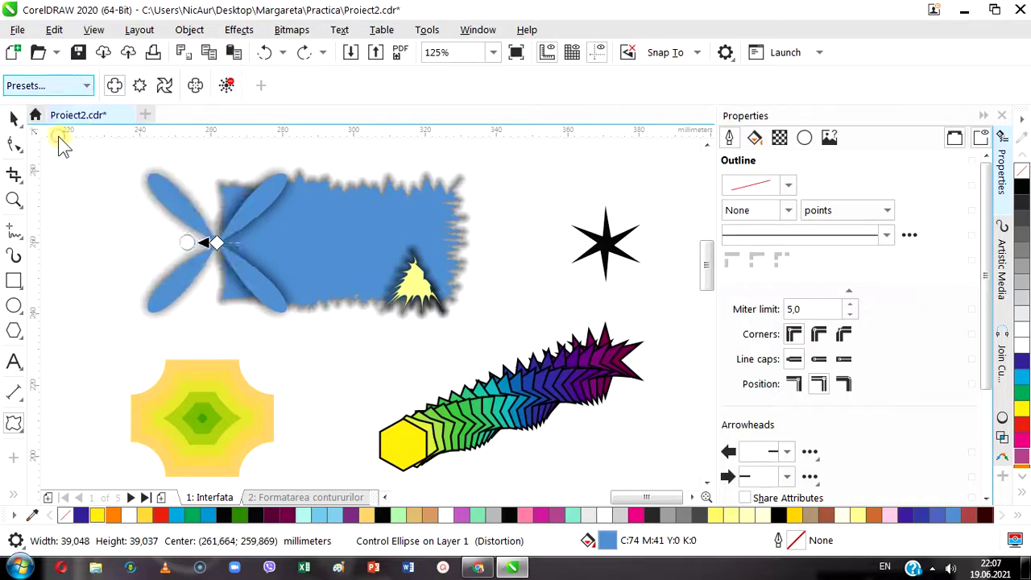
pyautogui.moveTo(214, 243); pyautogui.dragTo(245, 268)
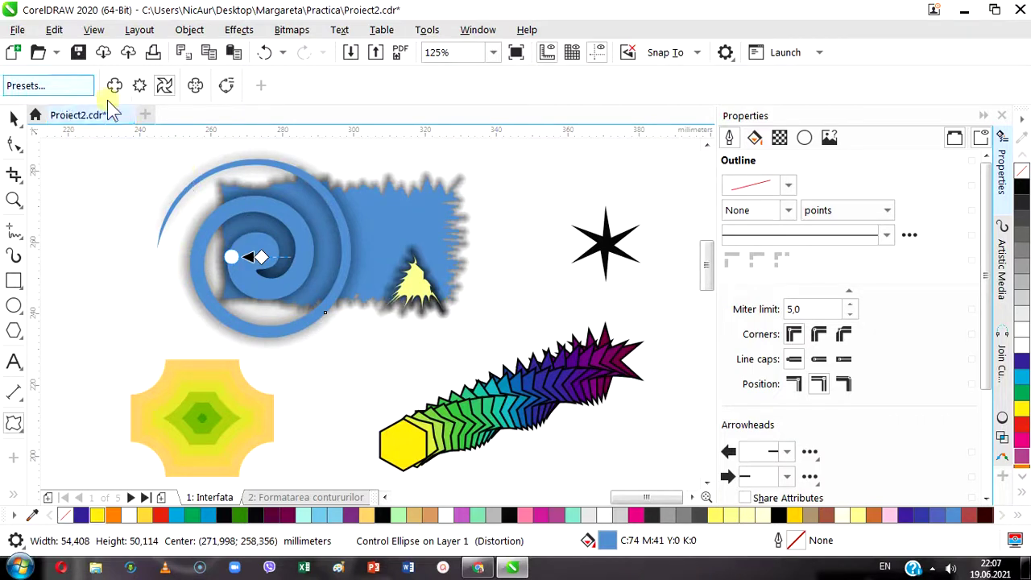
# - Try the Zipper distortion preset and further zipper distortions on the blue circle shape, and undo them back to the twister spiral
pyautogui.click(85, 85)
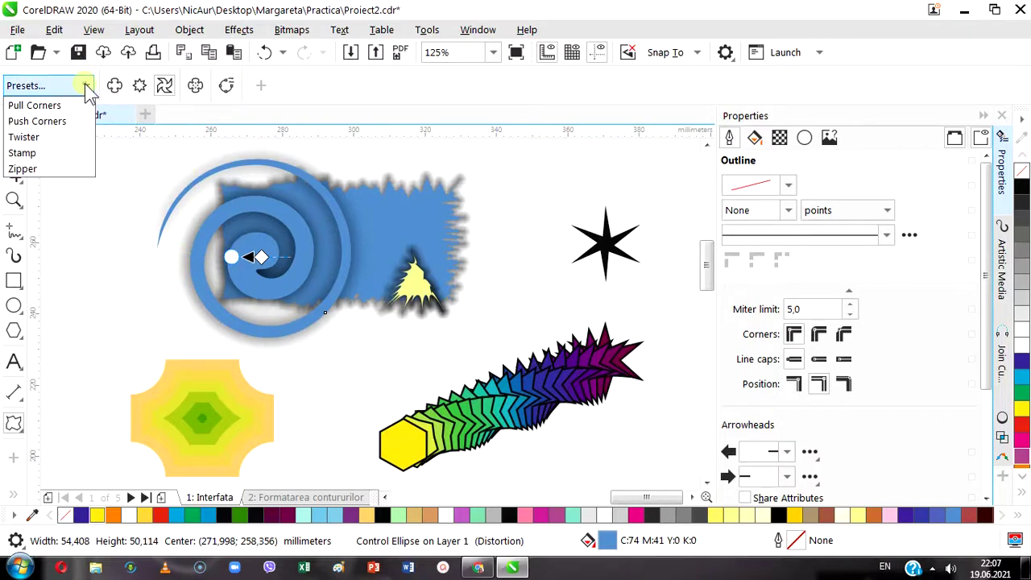
pyautogui.click(35, 169)
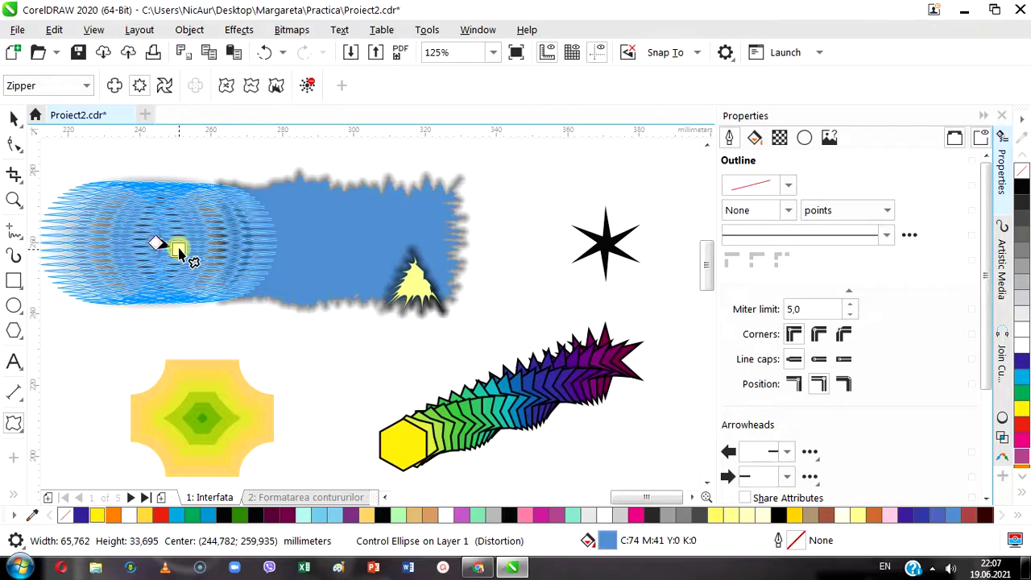
pyautogui.moveTo(177, 251); pyautogui.dragTo(224, 248)
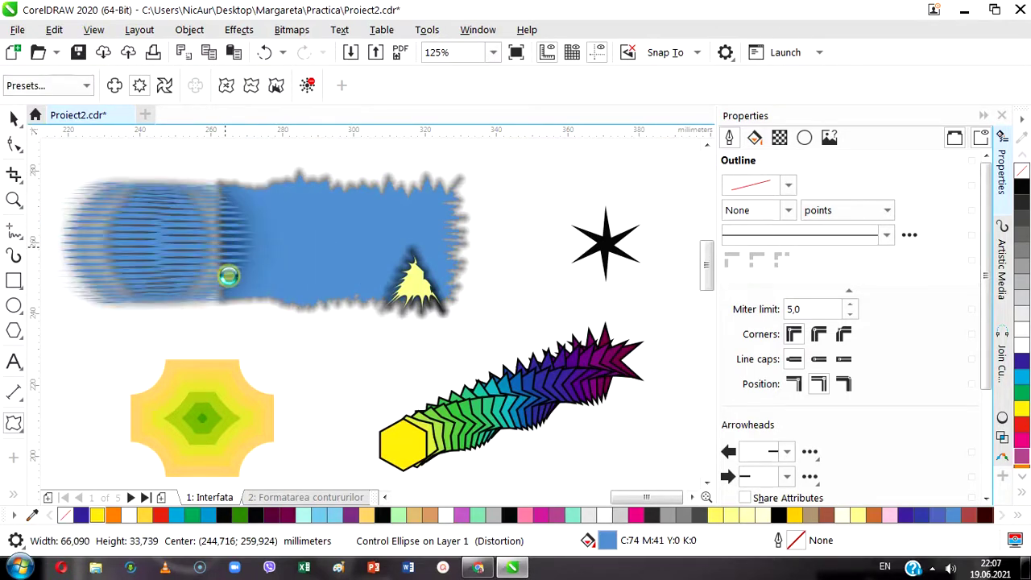
pyautogui.moveTo(174, 271); pyautogui.dragTo(261, 287)
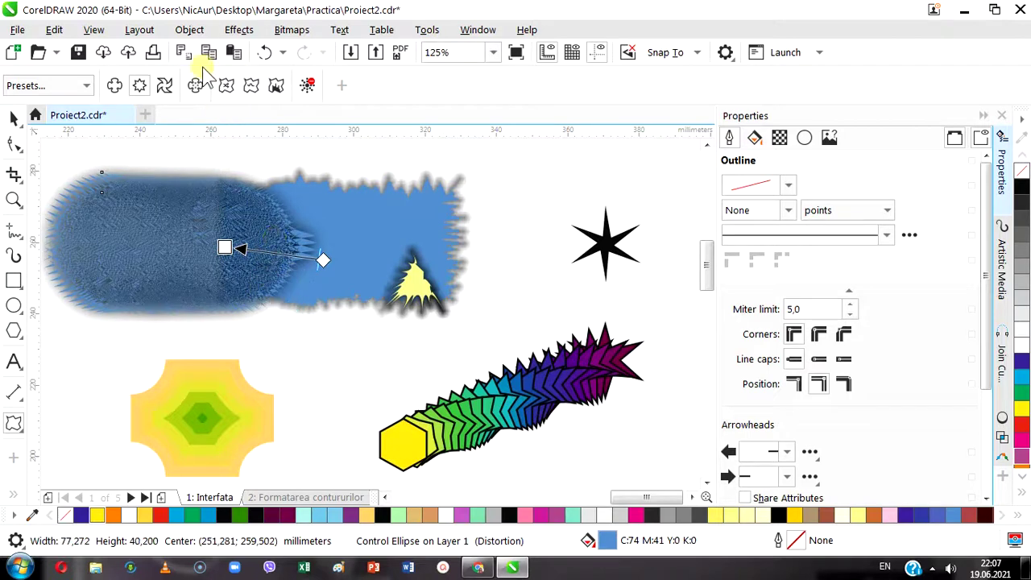
pyautogui.click(264, 53)
pyautogui.moveTo(158, 288); pyautogui.dragTo(165, 241)
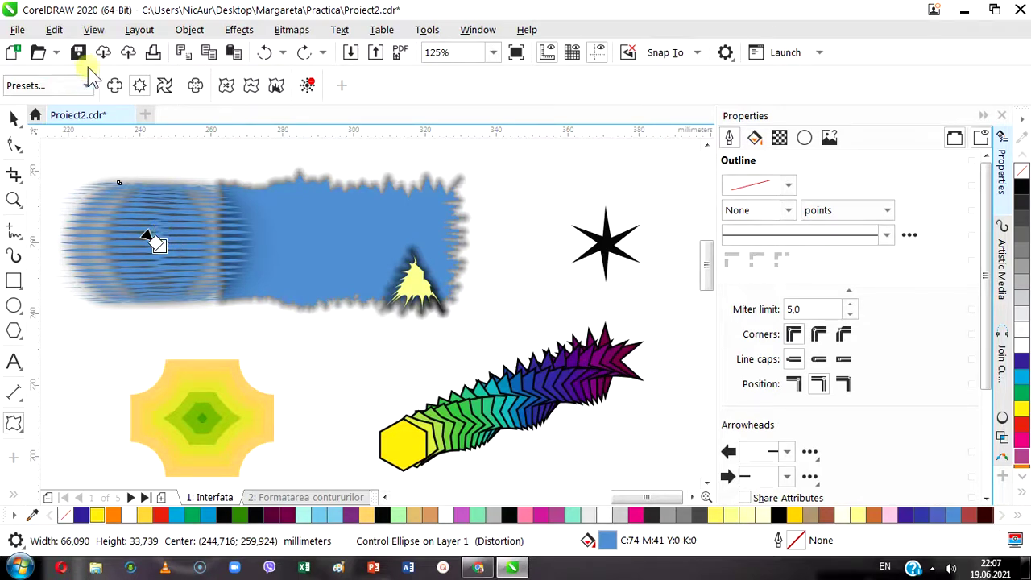
pyautogui.click(265, 57)
pyautogui.click(267, 57)
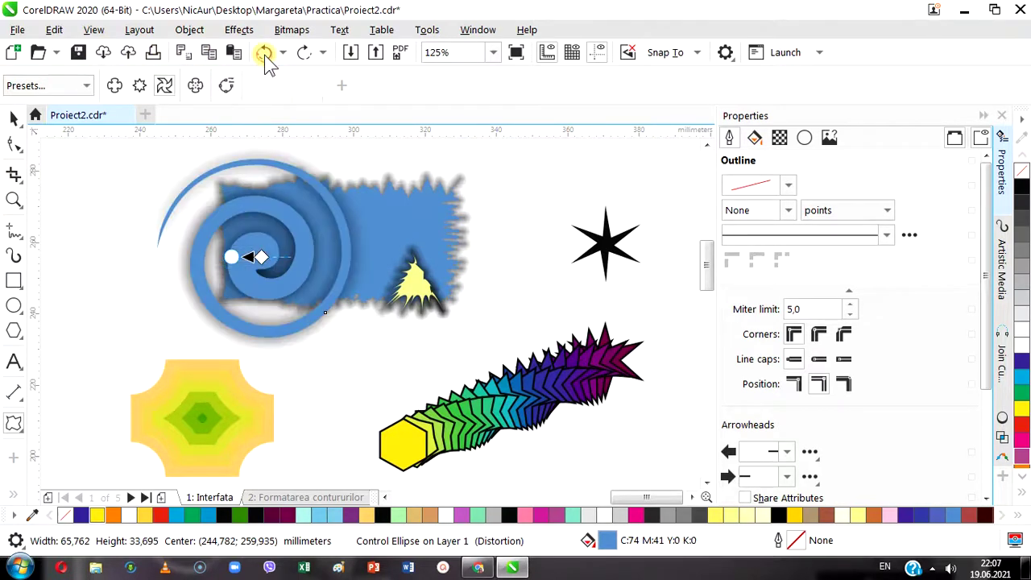
pyautogui.click(85, 87)
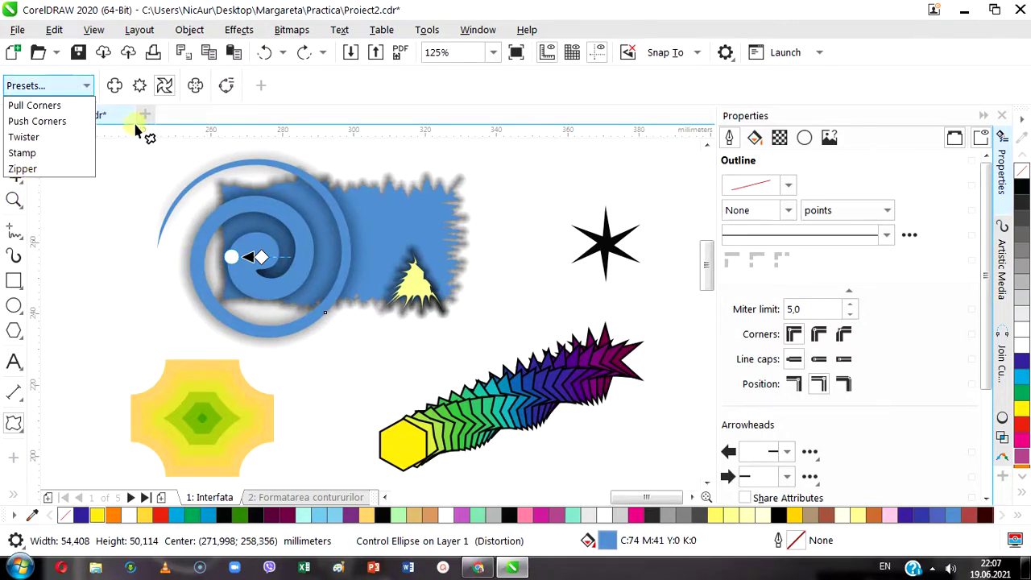
pyautogui.click(127, 155)
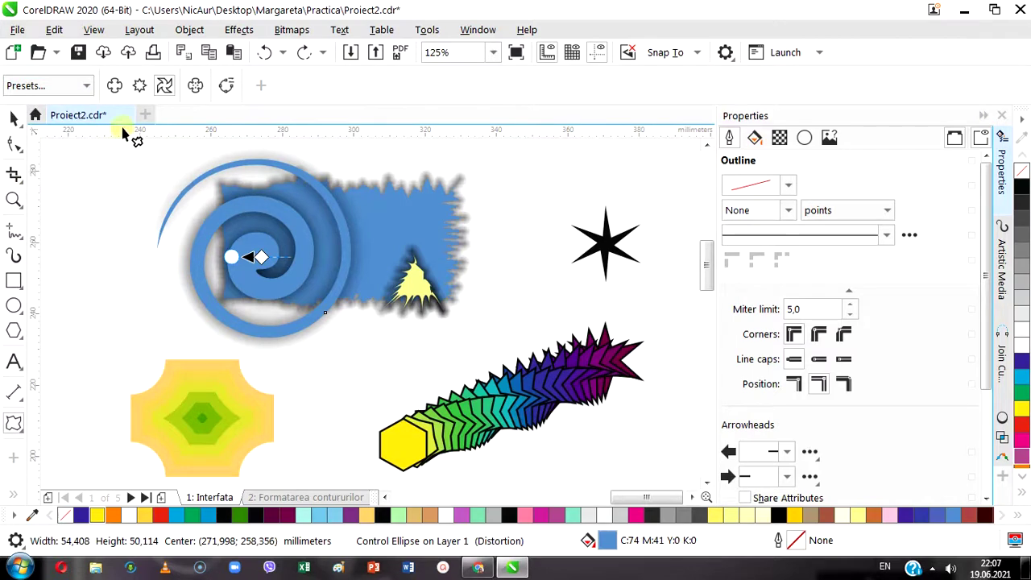
pyautogui.click(85, 86)
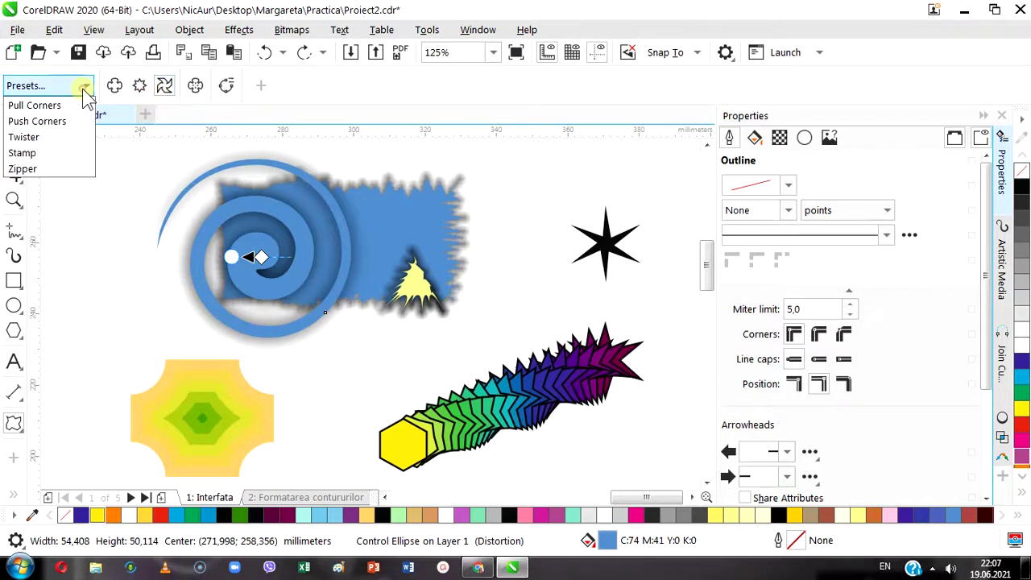
pyautogui.click(90, 206)
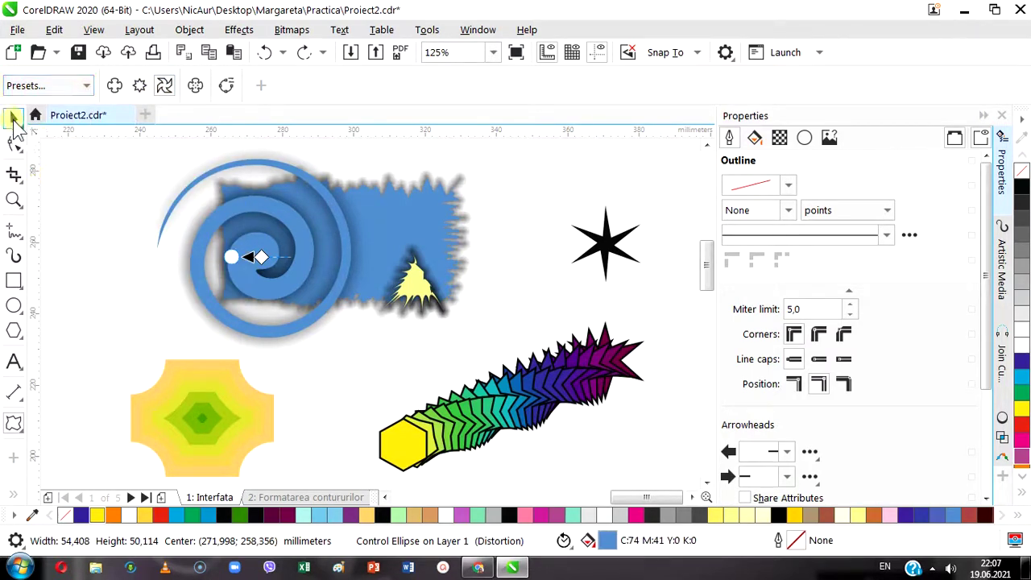
# - Try push-and-pull and zipper distortions on the yellow-green contour shape and the blend's yellow hexagon, and undo the contour shape's distortions
pyautogui.click(13, 118)
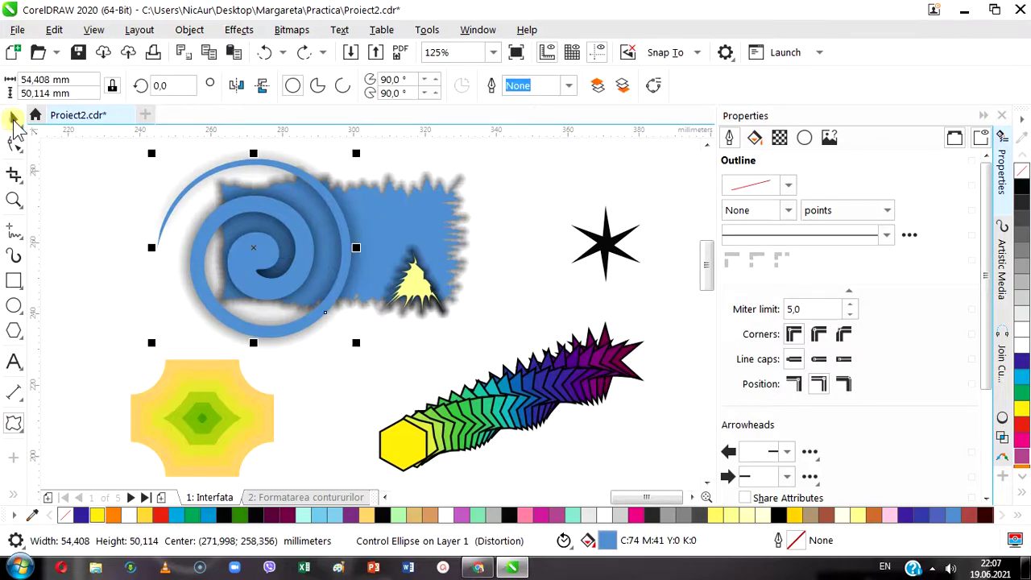
pyautogui.press('space')
pyautogui.click(202, 424)
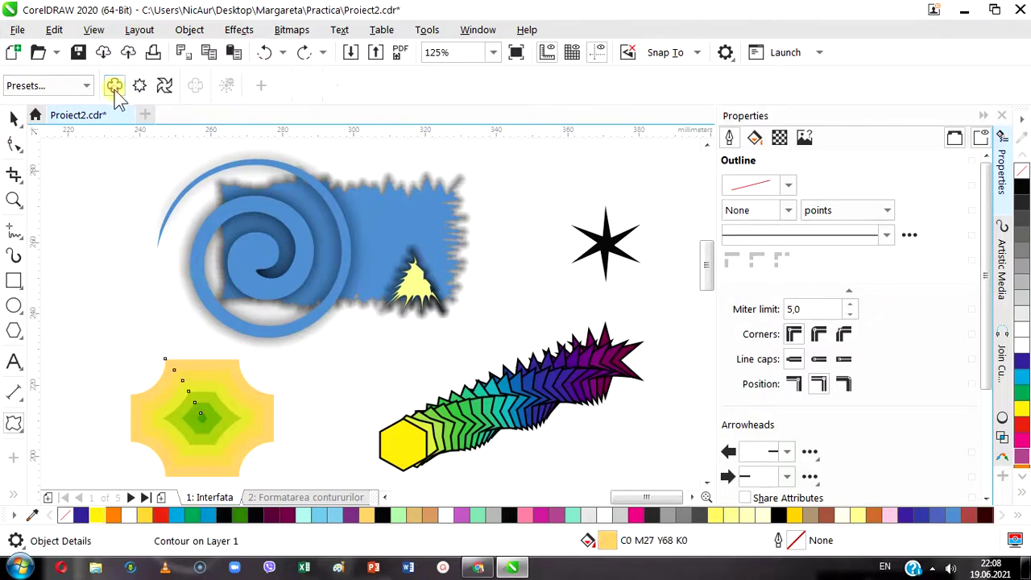
pyautogui.moveTo(206, 414); pyautogui.dragTo(264, 454)
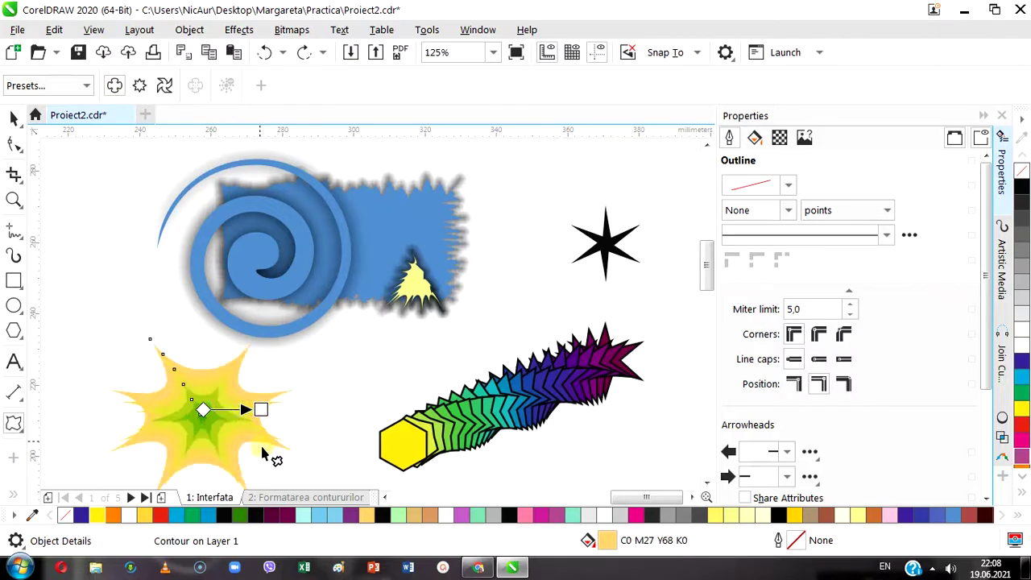
pyautogui.moveTo(708, 271); pyautogui.dragTo(706, 290)
pyautogui.moveTo(205, 307); pyautogui.dragTo(265, 442)
pyautogui.hotkey('ctrl', 'z')
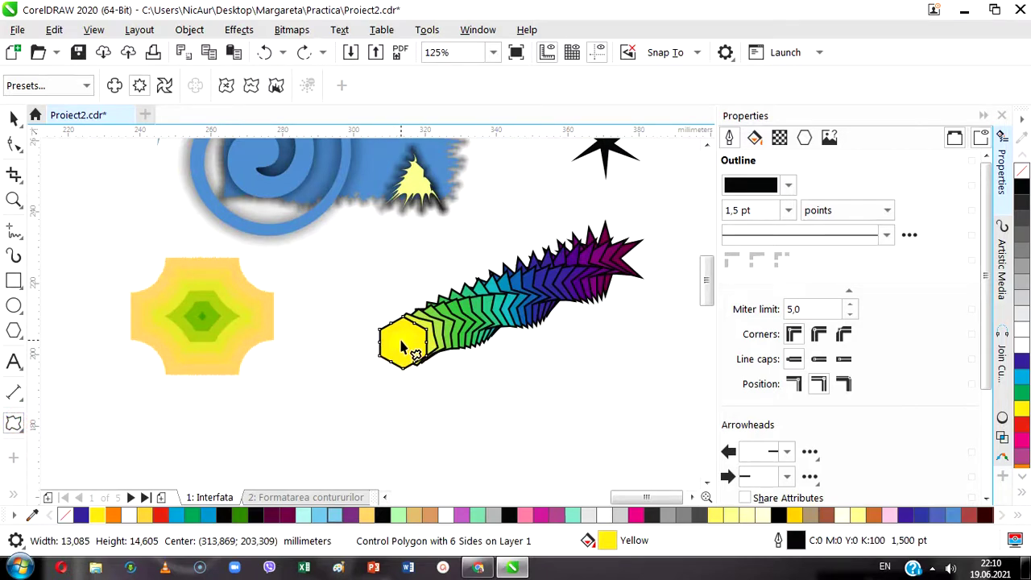
pyautogui.moveTo(403, 346); pyautogui.dragTo(471, 483)
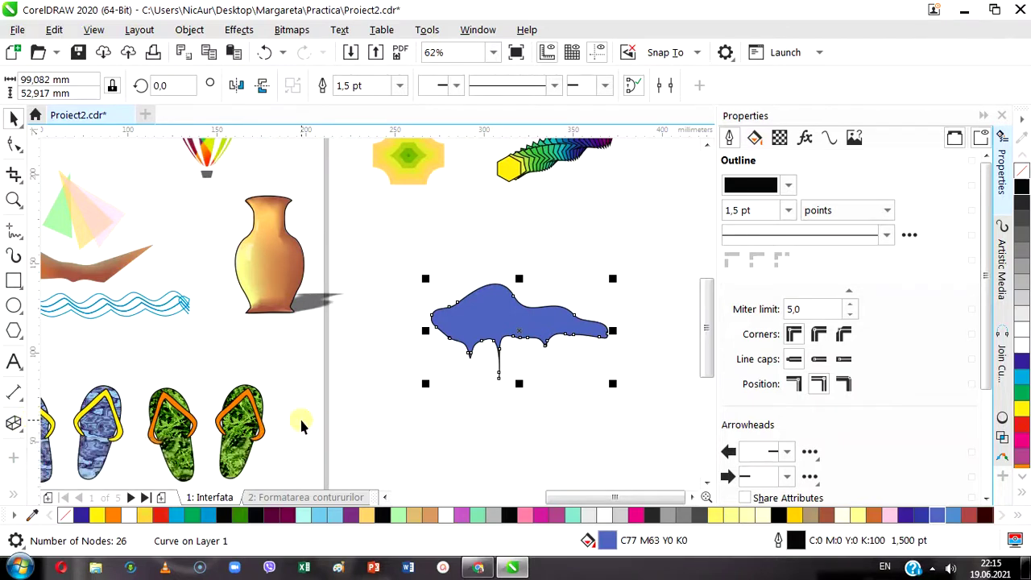
# - Extrude the blue dripping curve up and to the right, with the vanishing point at about 24 mm by 44 mm
pyautogui.click(13, 422)
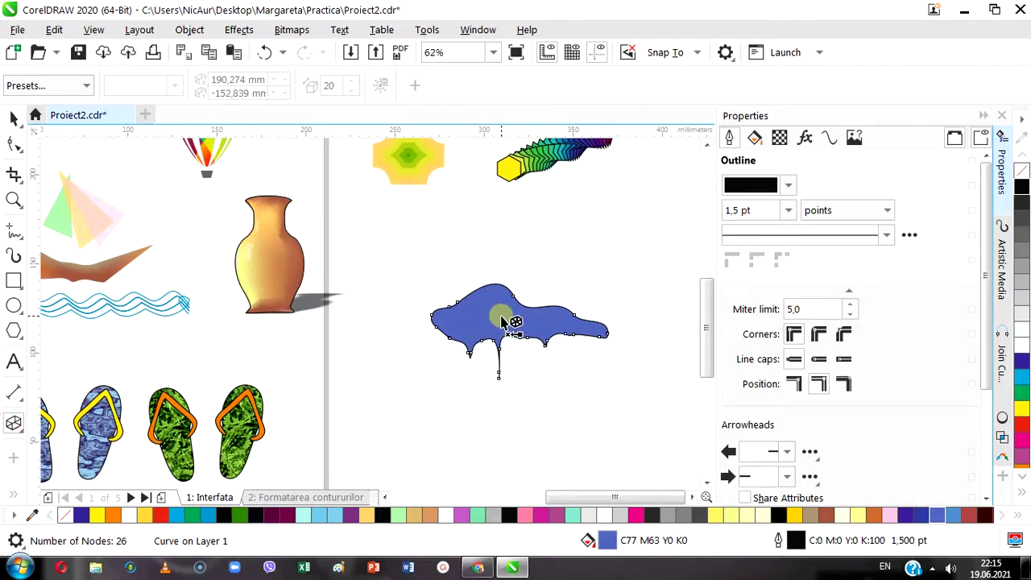
pyautogui.moveTo(507, 325); pyautogui.dragTo(561, 250)
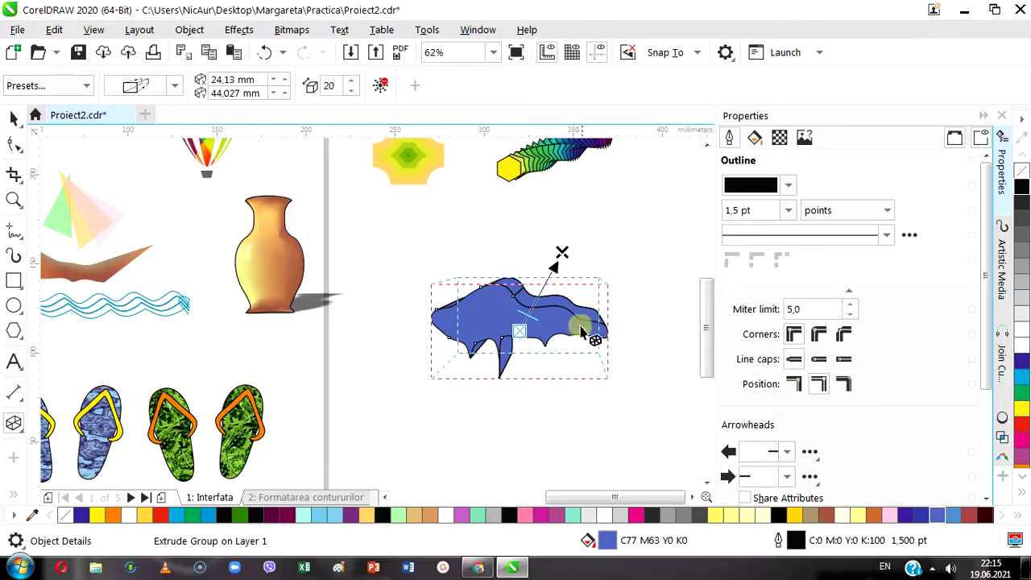
pyautogui.scroll(2, 582, 383)
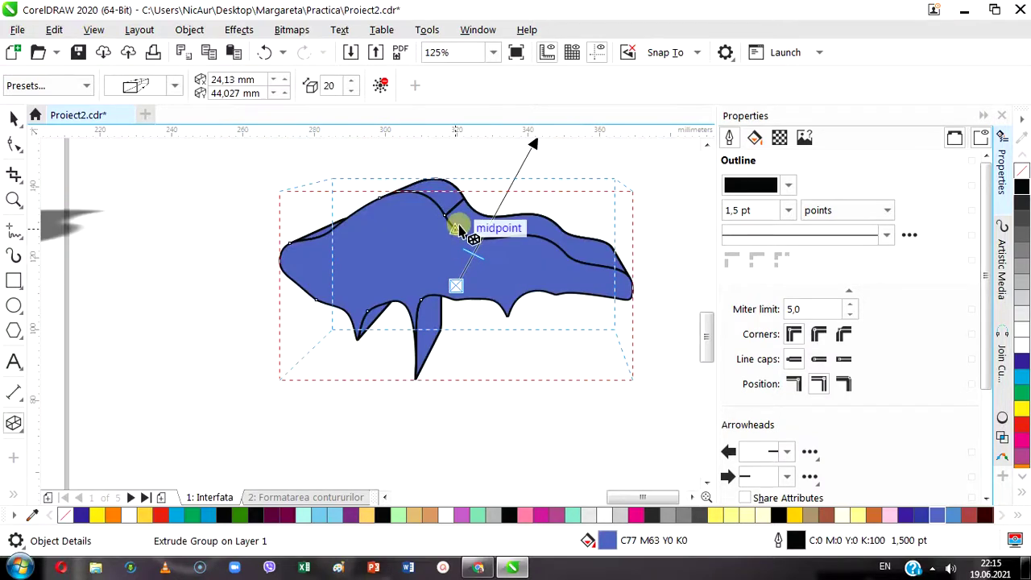
pyautogui.scroll(-2, 469, 255)
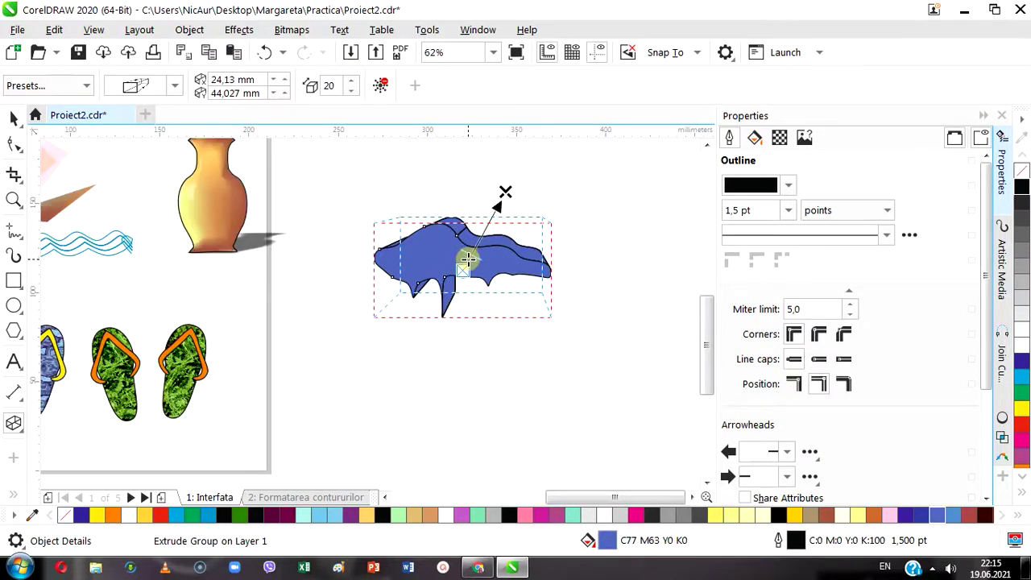
pyautogui.moveTo(707, 345); pyautogui.dragTo(706, 325)
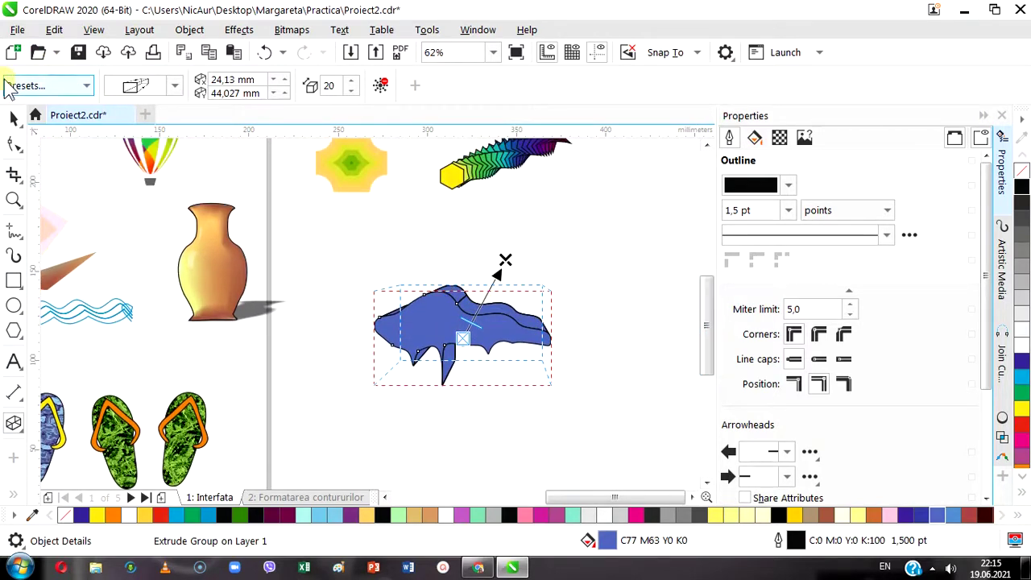
# - Apply the Extrude Top Right preset to the extruded blue shape
pyautogui.click(174, 87)
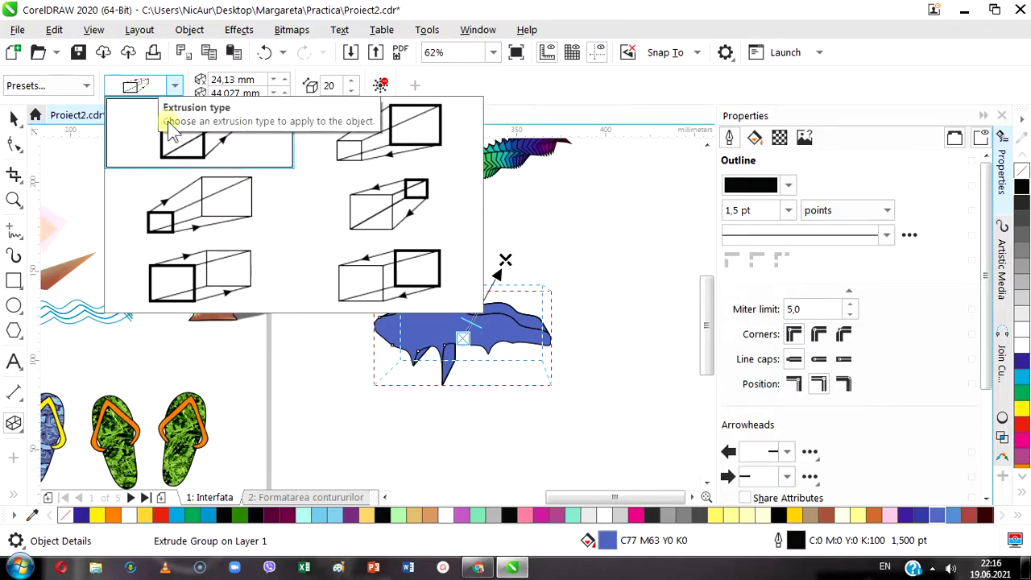
pyautogui.click(370, 278)
pyautogui.click(85, 87)
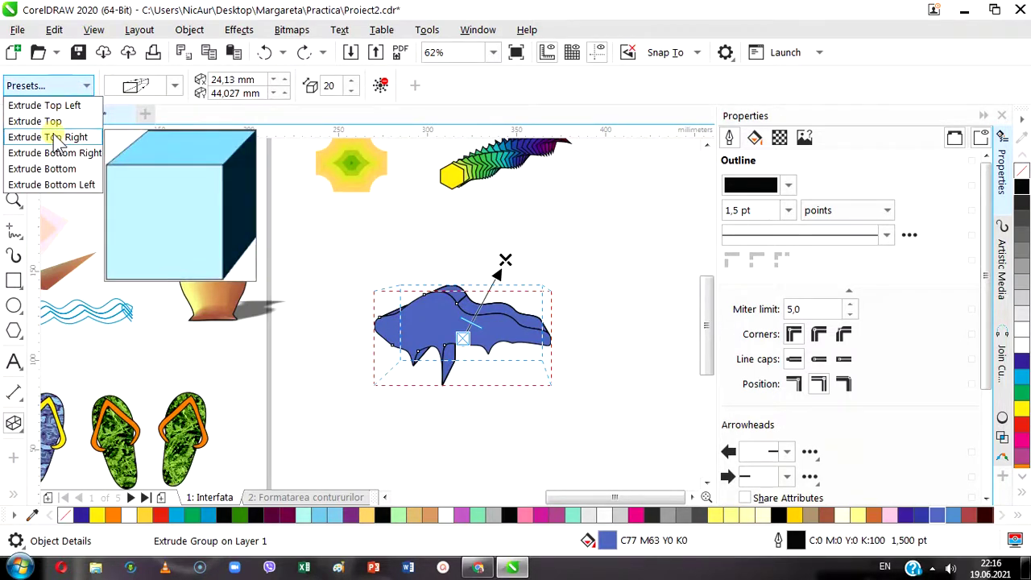
pyautogui.click(58, 137)
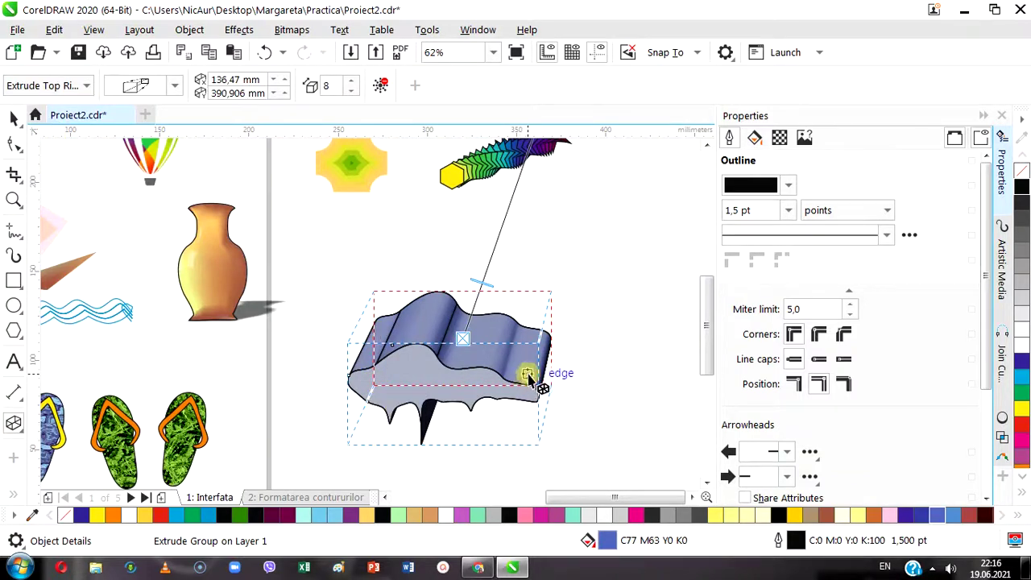
# - Try smaller and larger extrusion depths on the blue shape, and set the depth to 4
pyautogui.click(352, 91)
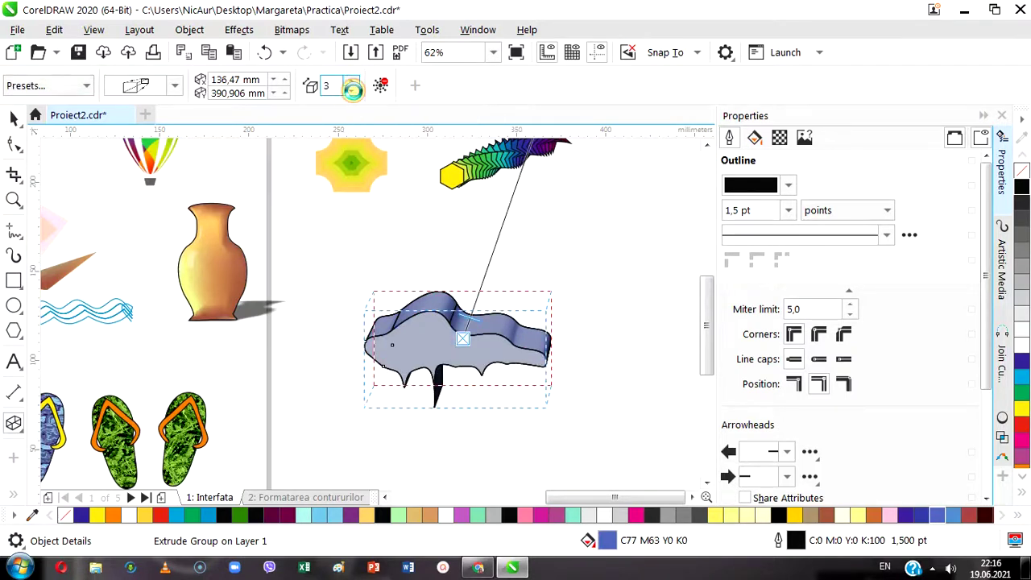
pyautogui.click(352, 91)
pyautogui.click(352, 81)
pyautogui.click(351, 81)
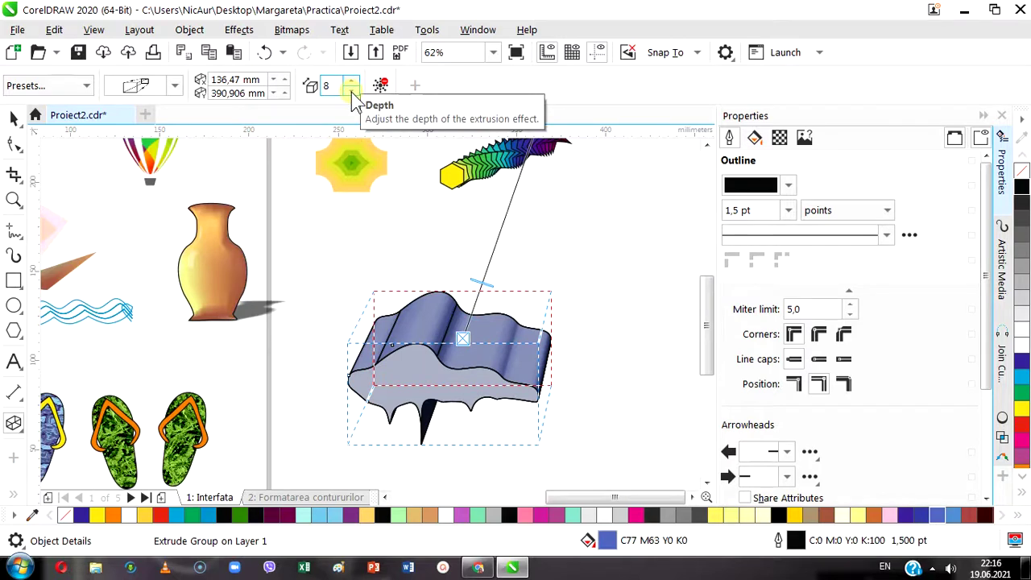
pyautogui.click(328, 86)
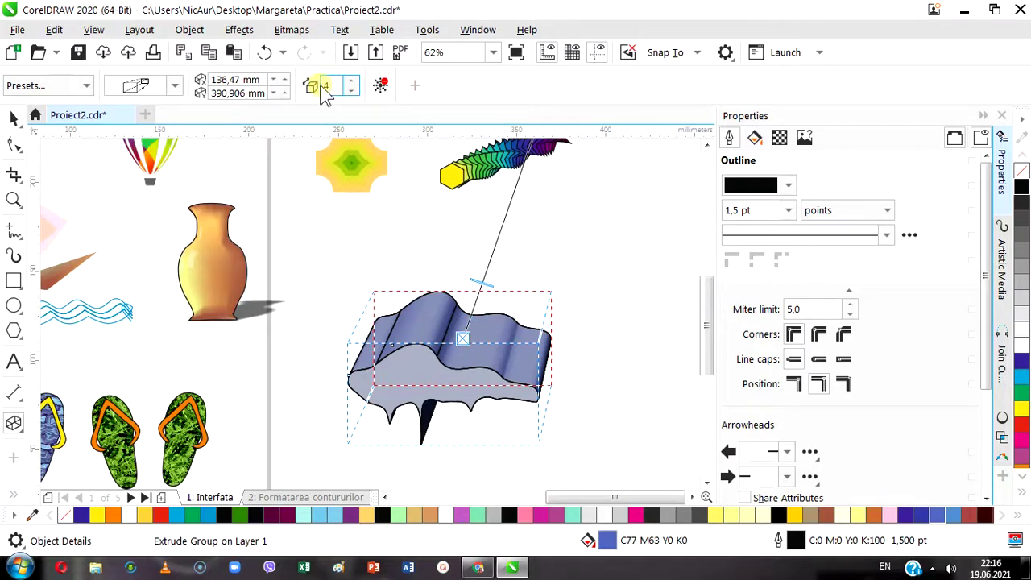
pyautogui.write('4')
pyautogui.press('Return')
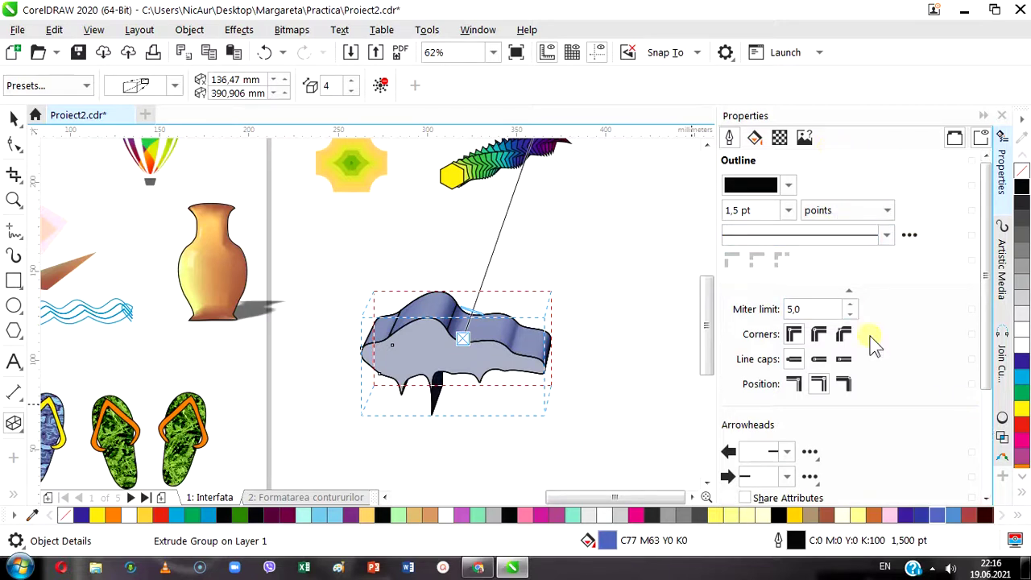
# - Add the Extrude docker to the workspace
pyautogui.click(1003, 477)
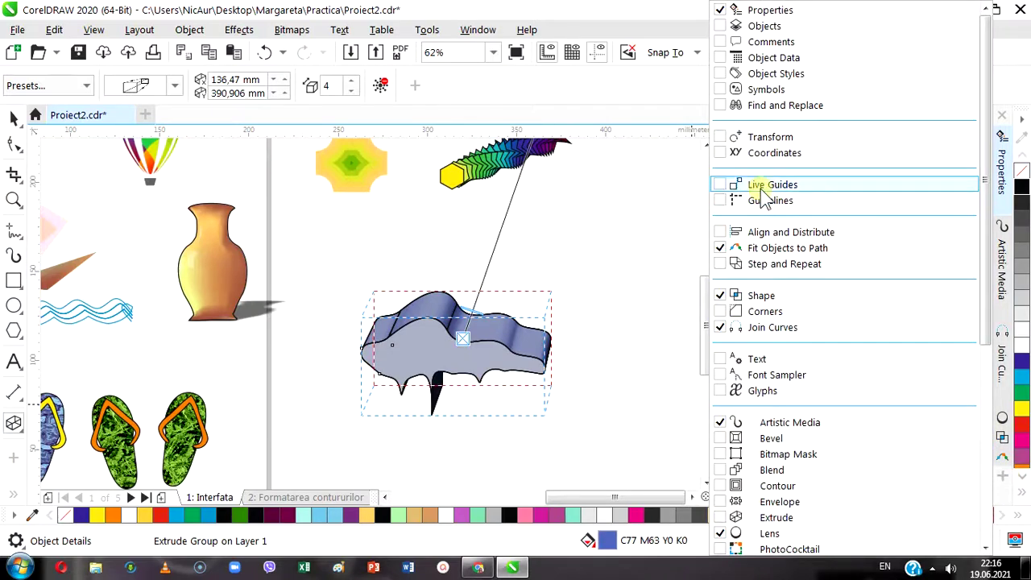
pyautogui.scroll(-3, 757, 141)
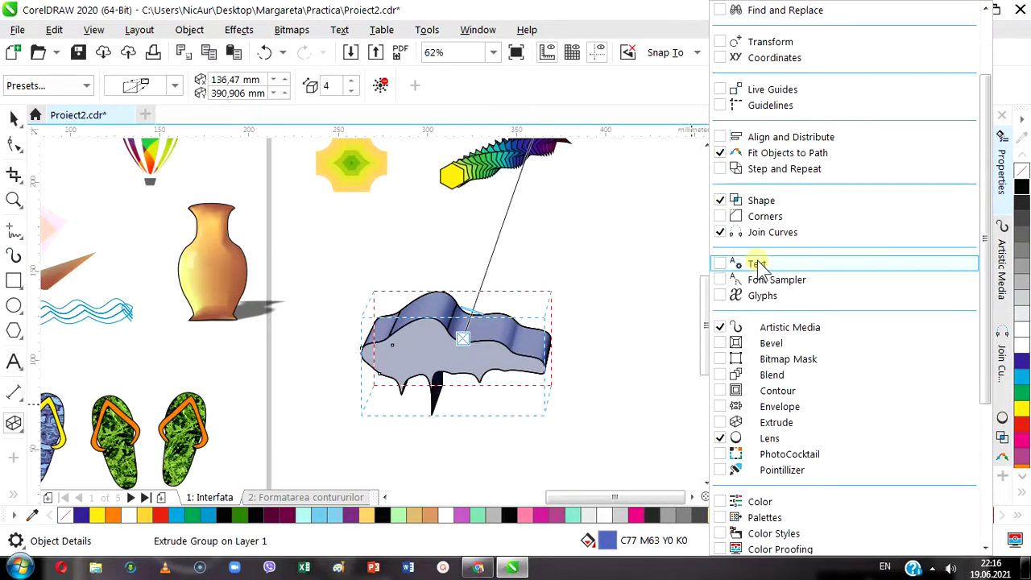
pyautogui.click(721, 422)
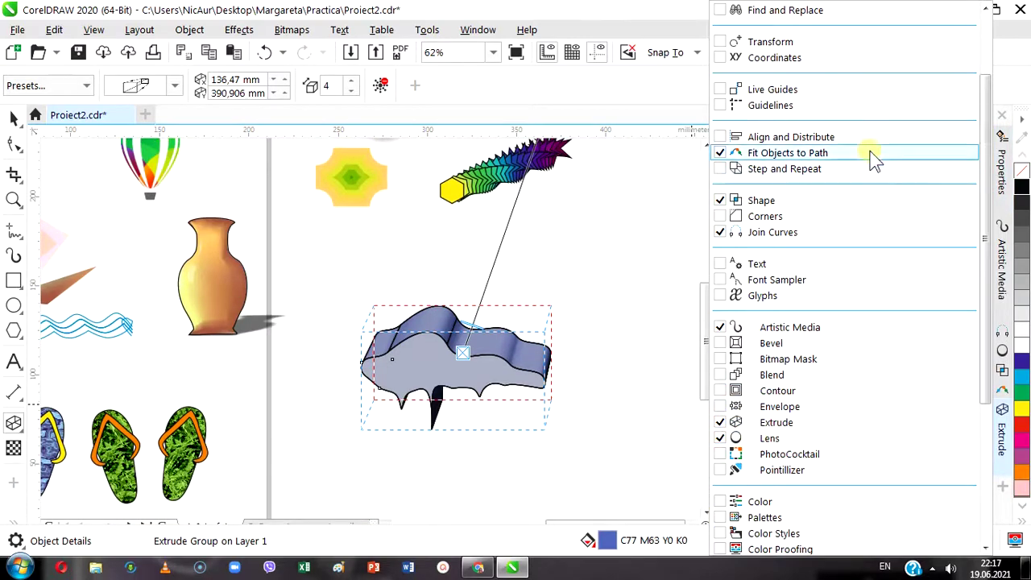
pyautogui.click(660, 310)
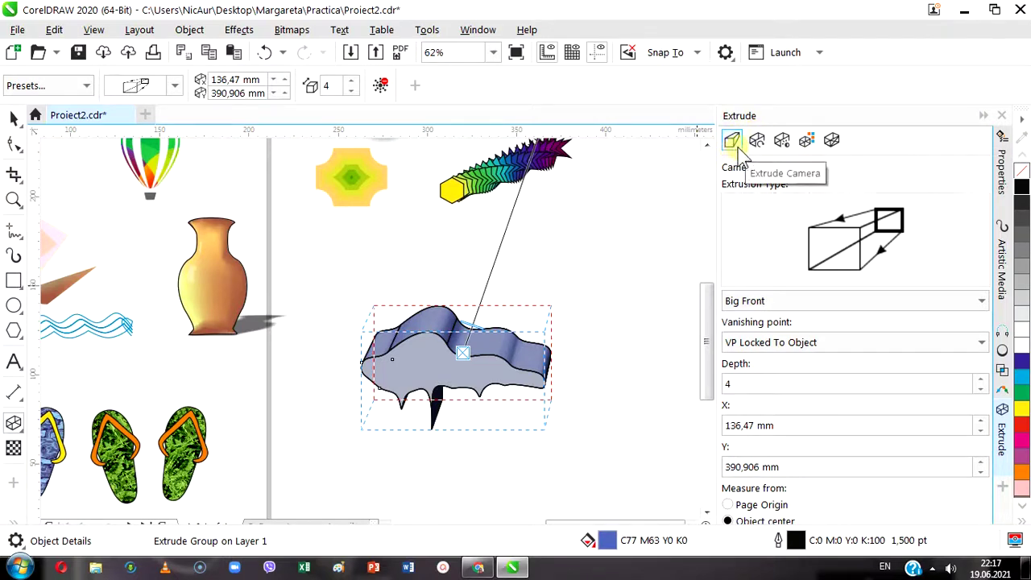
# - Set the blue shape's extrusion type to Small Front and reset its extrude rotation
pyautogui.click(974, 301)
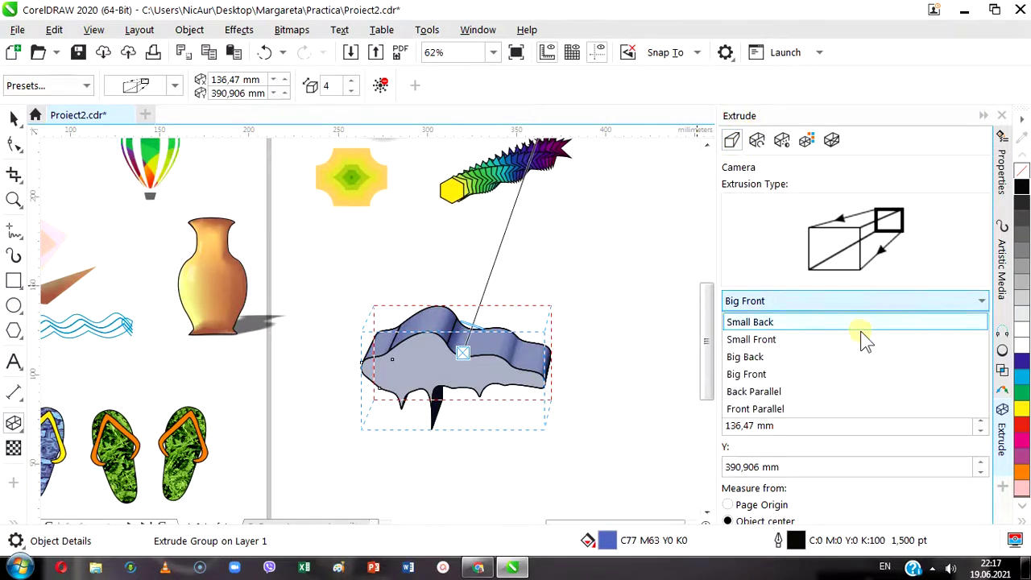
pyautogui.click(855, 340)
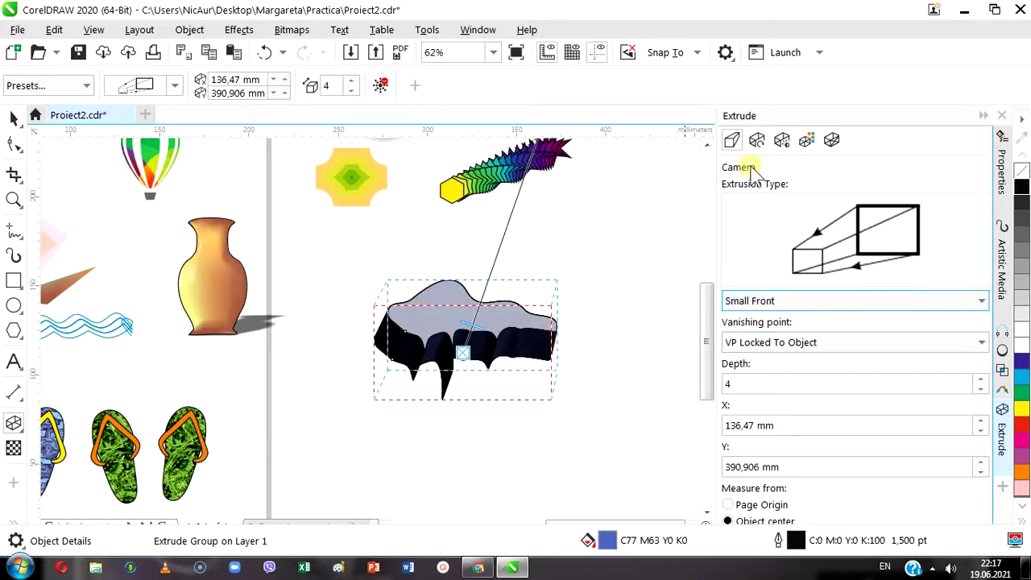
pyautogui.click(757, 142)
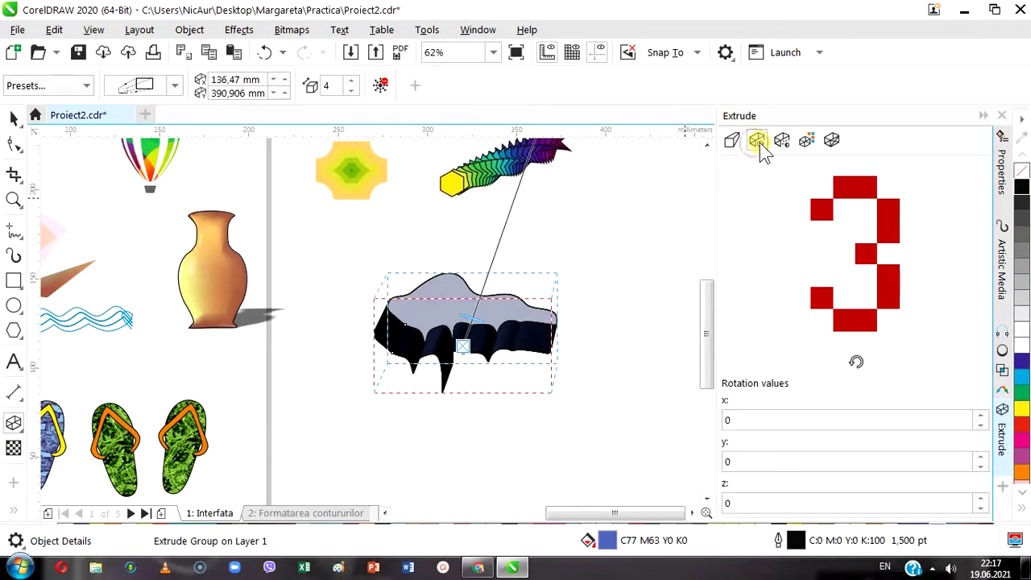
pyautogui.click(857, 368)
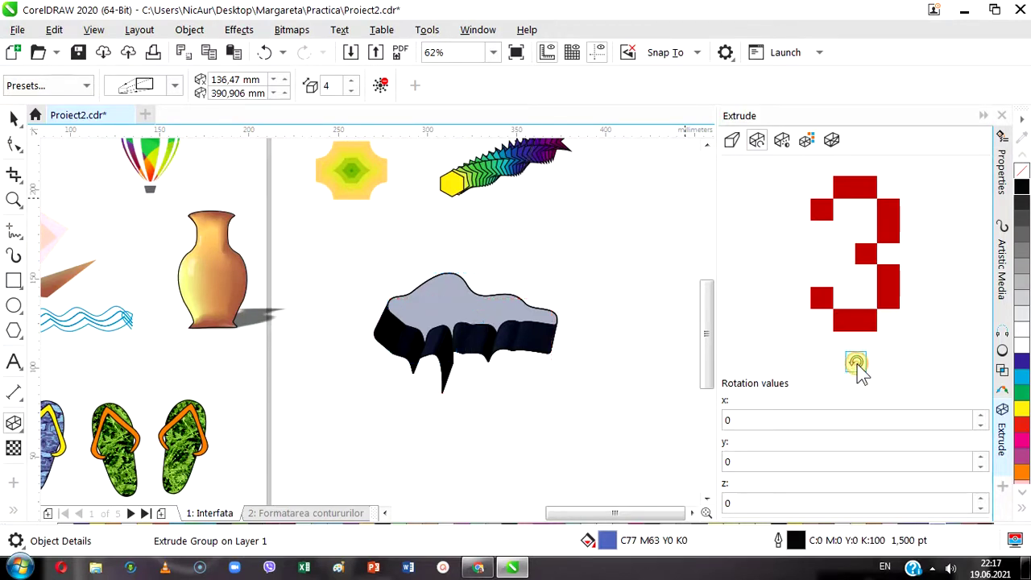
# - Rotate the blue shape's extrusion to about x 11, y -7, z -6 and switch on light source 1
pyautogui.moveTo(846, 311); pyautogui.dragTo(809, 182)
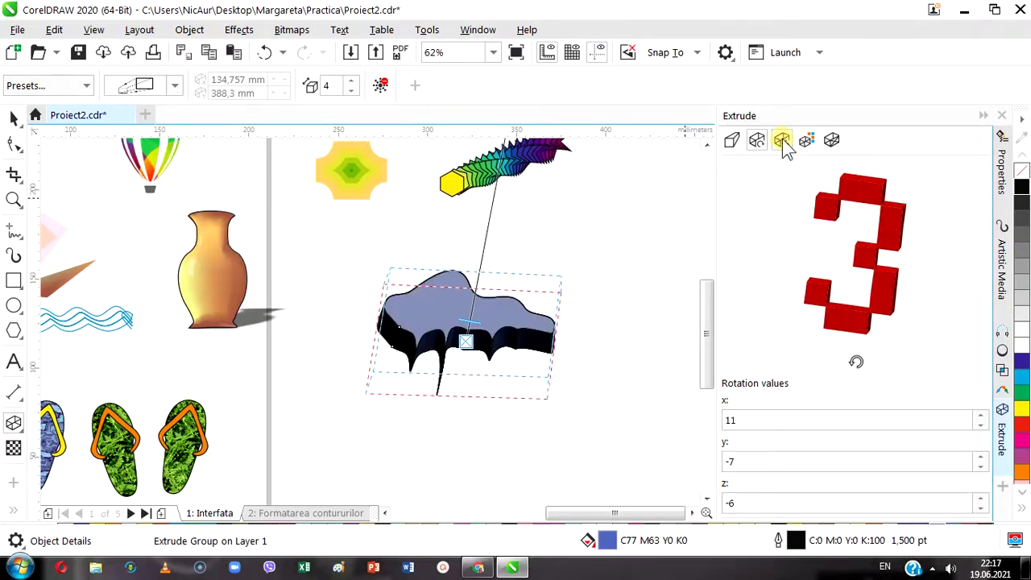
pyautogui.click(781, 141)
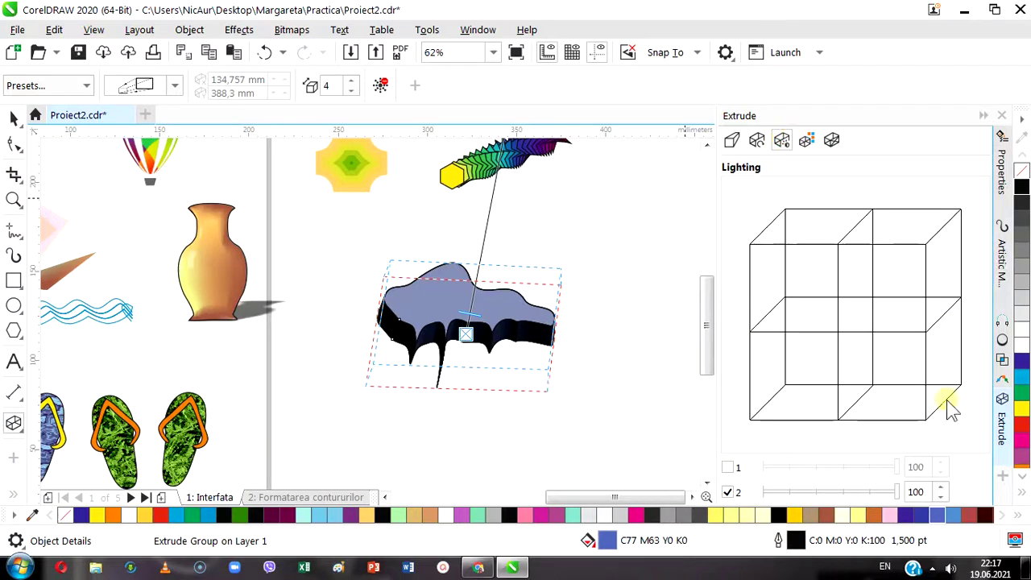
pyautogui.click(728, 467)
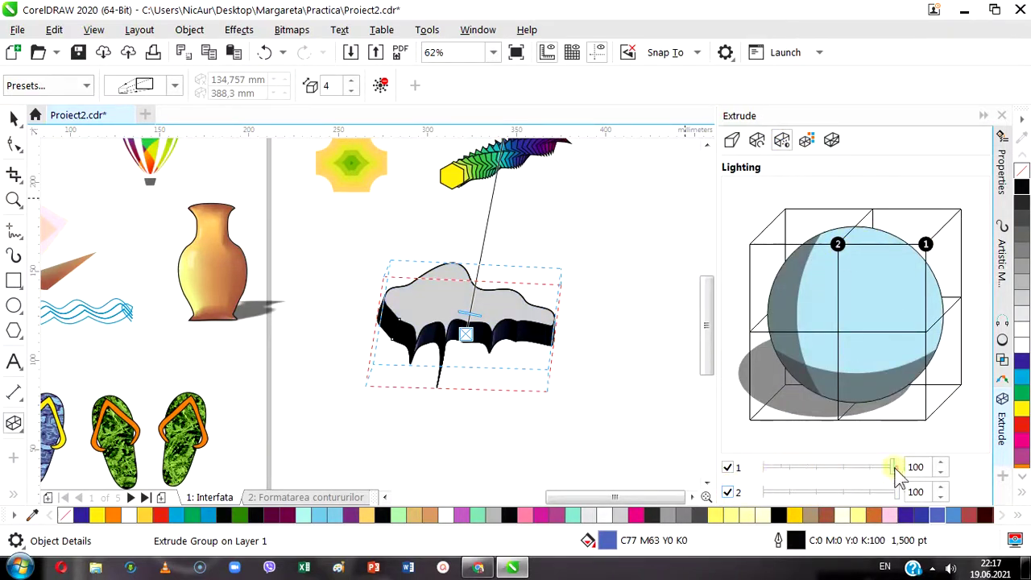
# - Set the intensity of light 1 to 59 and light 2 to 60, and move light 2 to the middle of the lighting grid's front left edge
pyautogui.moveTo(897, 467); pyautogui.dragTo(845, 470)
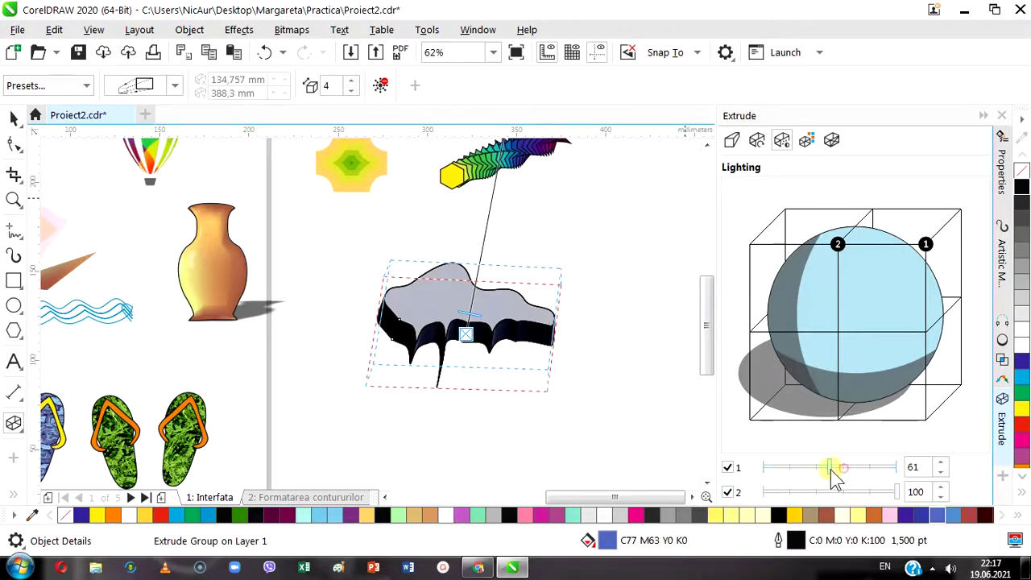
pyautogui.click(833, 472)
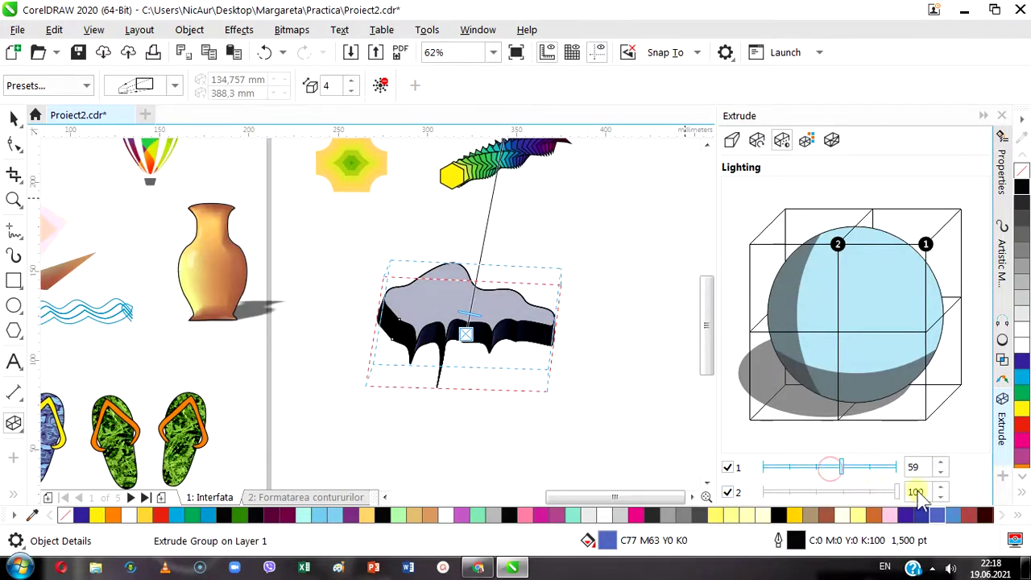
pyautogui.moveTo(897, 492)
pyautogui.mouseDown()
pyautogui.moveTo(842, 492)
pyautogui.moveTo(846, 500)
pyautogui.mouseUp()
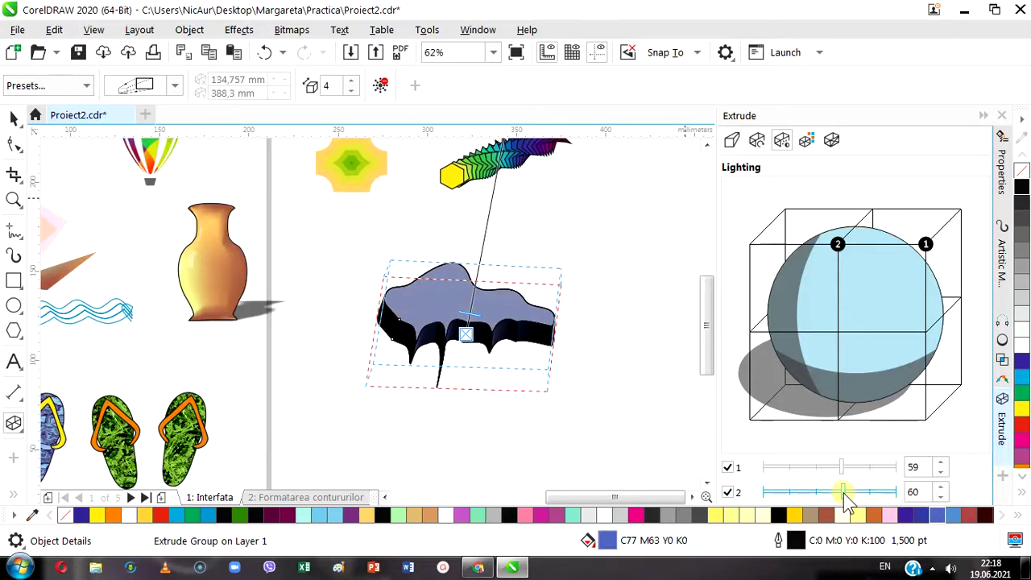
pyautogui.moveTo(838, 255)
pyautogui.mouseDown()
pyautogui.moveTo(803, 312)
pyautogui.moveTo(771, 340)
pyautogui.moveTo(748, 343)
pyautogui.mouseUp()
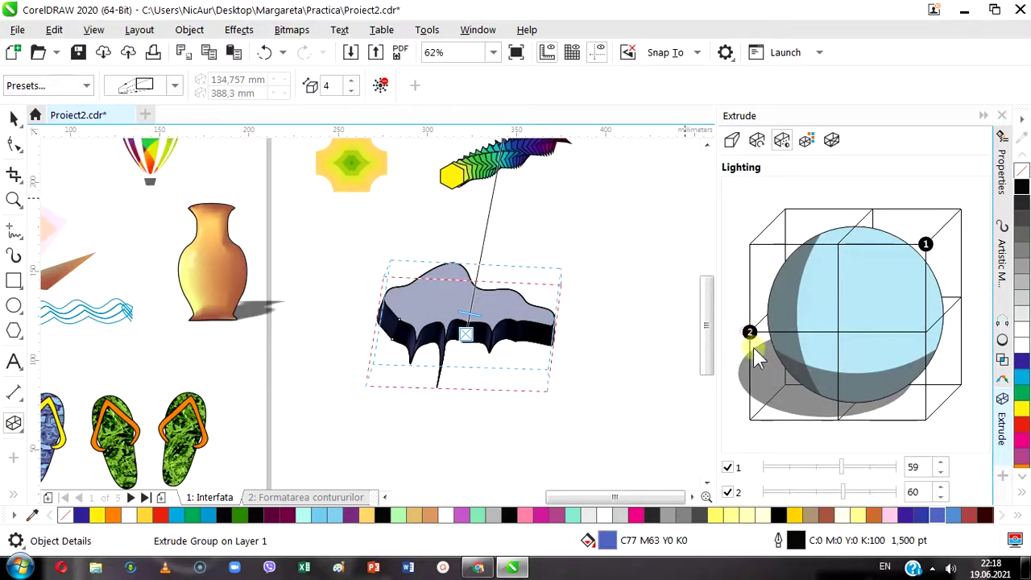
pyautogui.moveTo(764, 408)
pyautogui.mouseDown()
pyautogui.moveTo(751, 418)
pyautogui.moveTo(756, 361)
pyautogui.moveTo(754, 373)
pyautogui.mouseUp()
# - Change the extrude color to a solid brown fill of C13 M57 Y100 K56
pyautogui.click(807, 142)
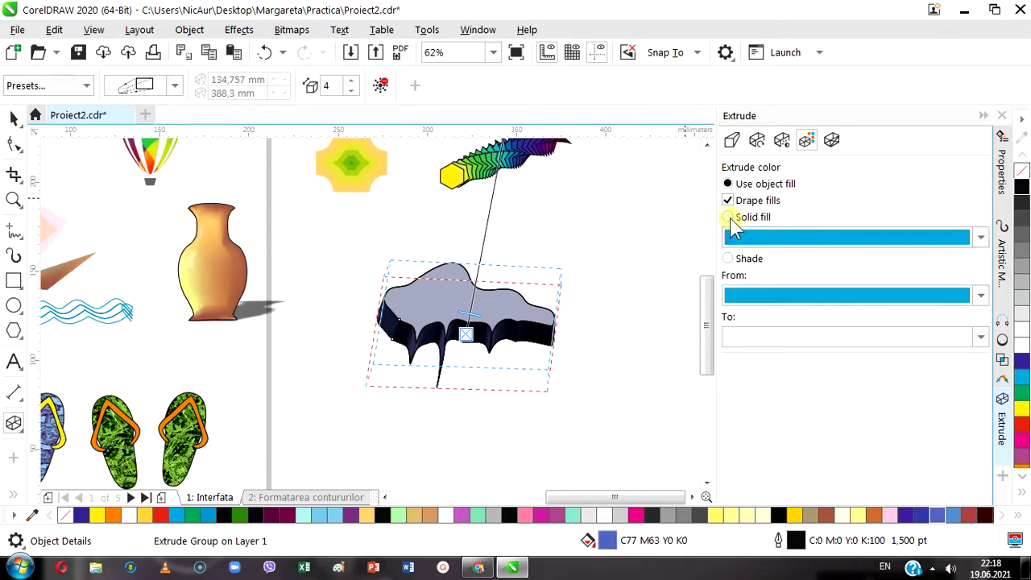
pyautogui.click(728, 218)
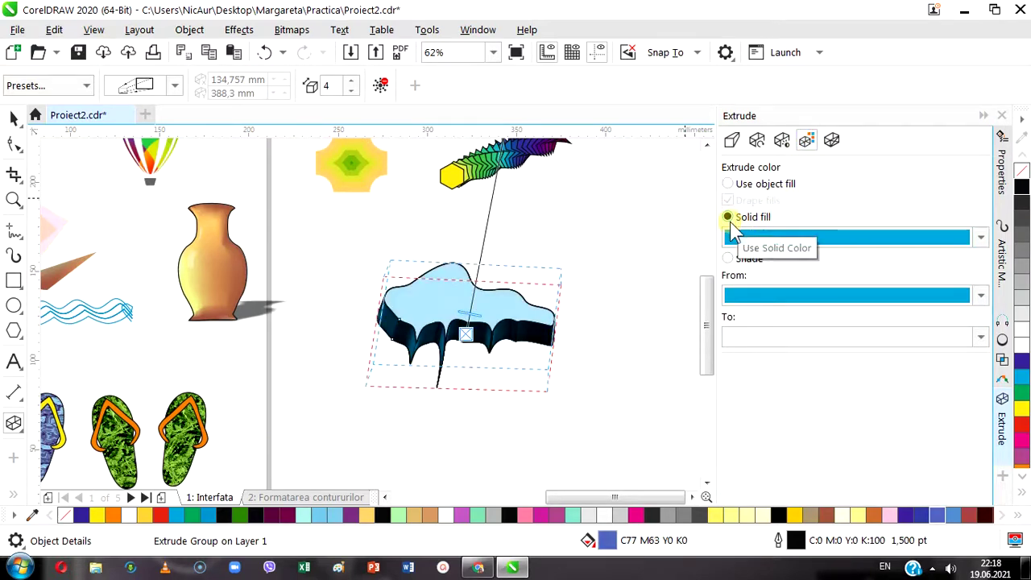
pyautogui.click(746, 239)
pyautogui.click(856, 371)
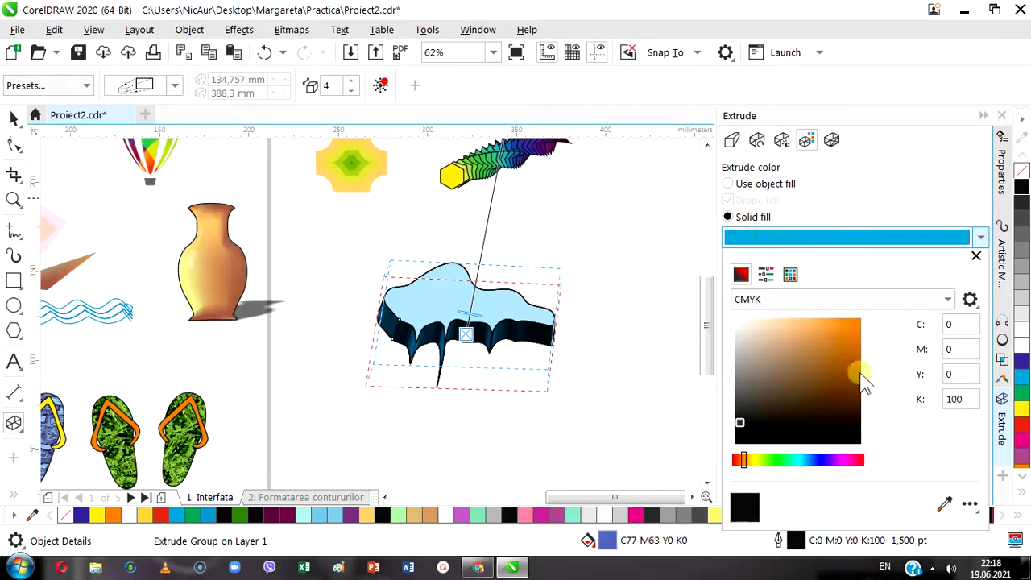
pyautogui.click(833, 379)
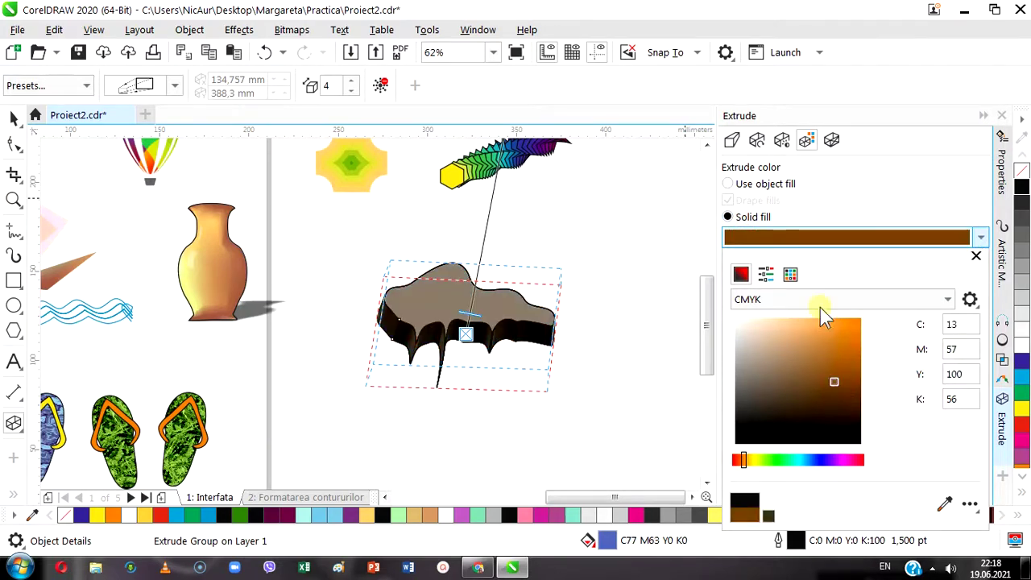
pyautogui.click(808, 238)
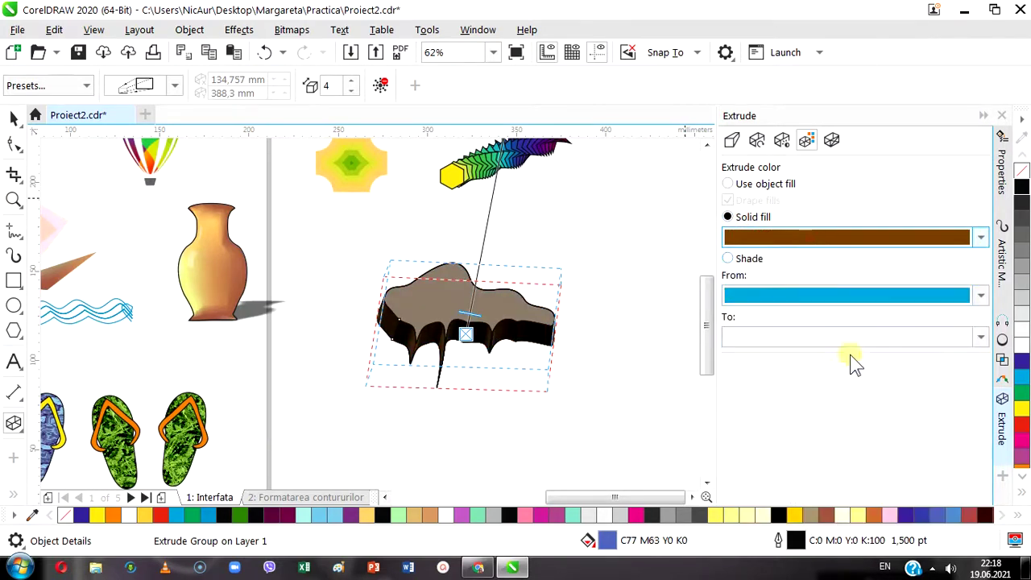
# - Switch the extrude color to Shade and choose a green as its starting color
pyautogui.click(732, 262)
pyautogui.click(797, 306)
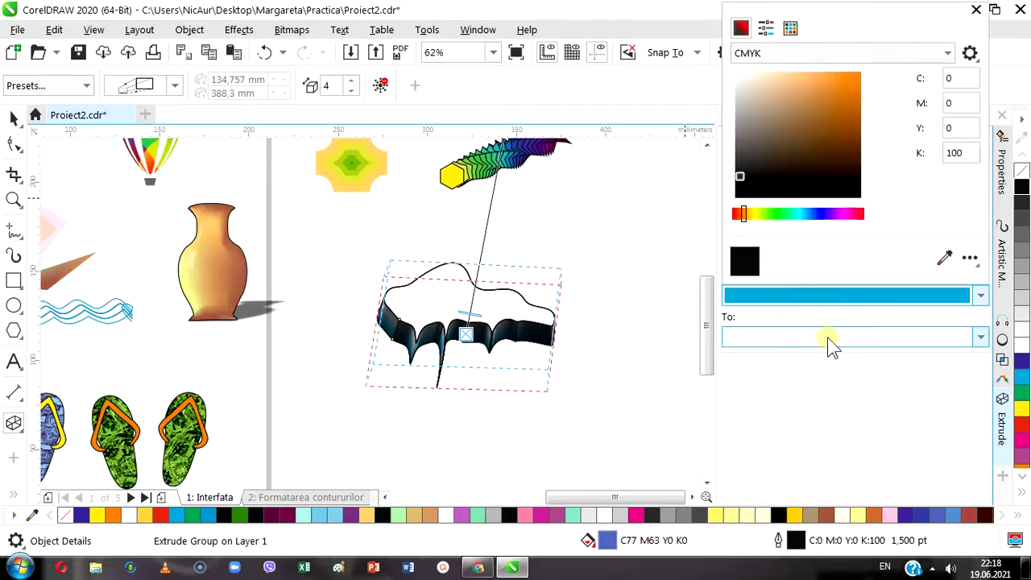
pyautogui.click(809, 214)
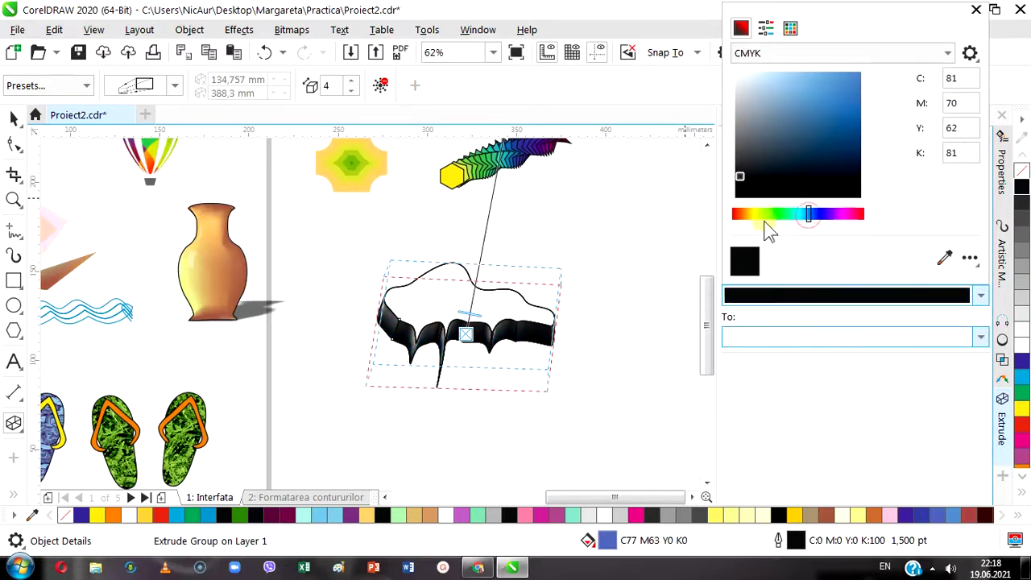
pyautogui.click(783, 214)
pyautogui.click(818, 139)
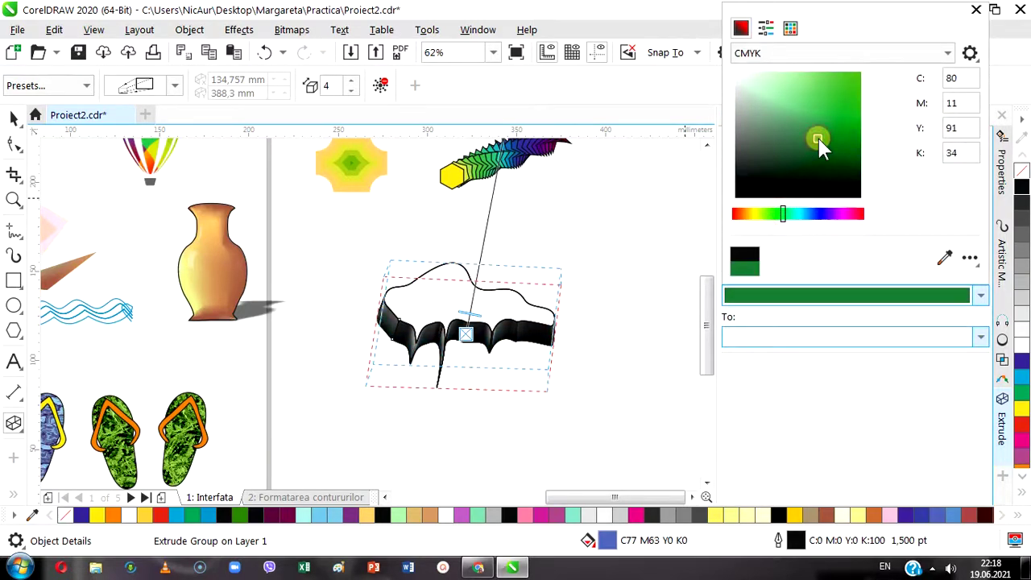
pyautogui.click(807, 105)
pyautogui.click(625, 278)
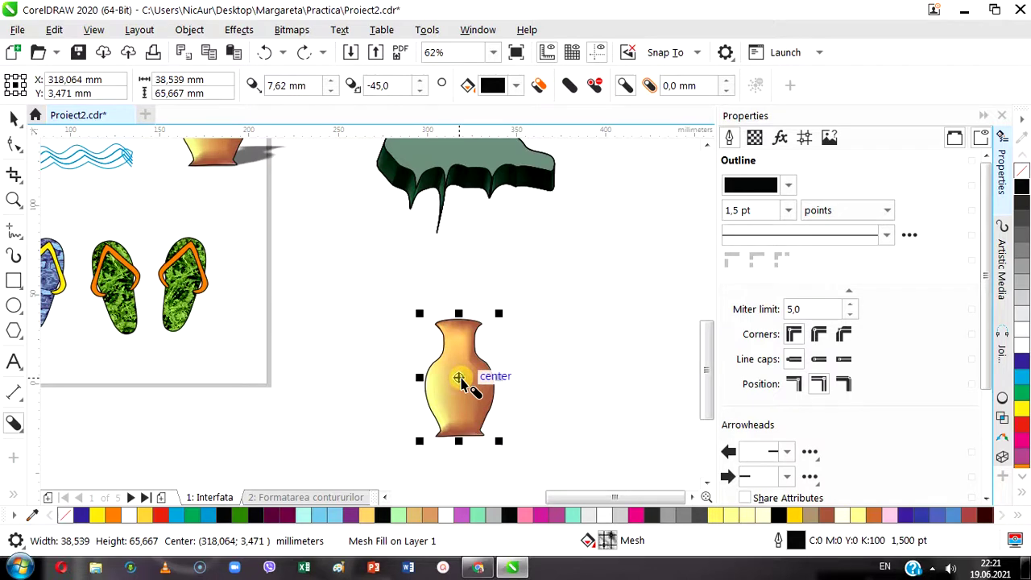
# - Create a block shadow about 54.4 mm deep toward the upper right of the lower vase, and raise its direction to 41,566
pyautogui.moveTo(460, 381); pyautogui.dragTo(538, 321)
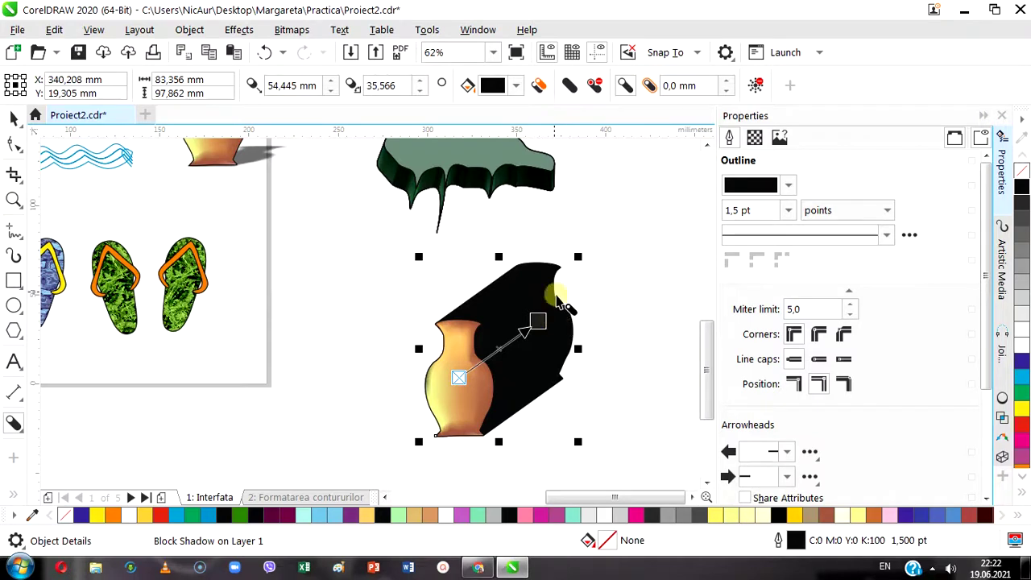
pyautogui.click(420, 81)
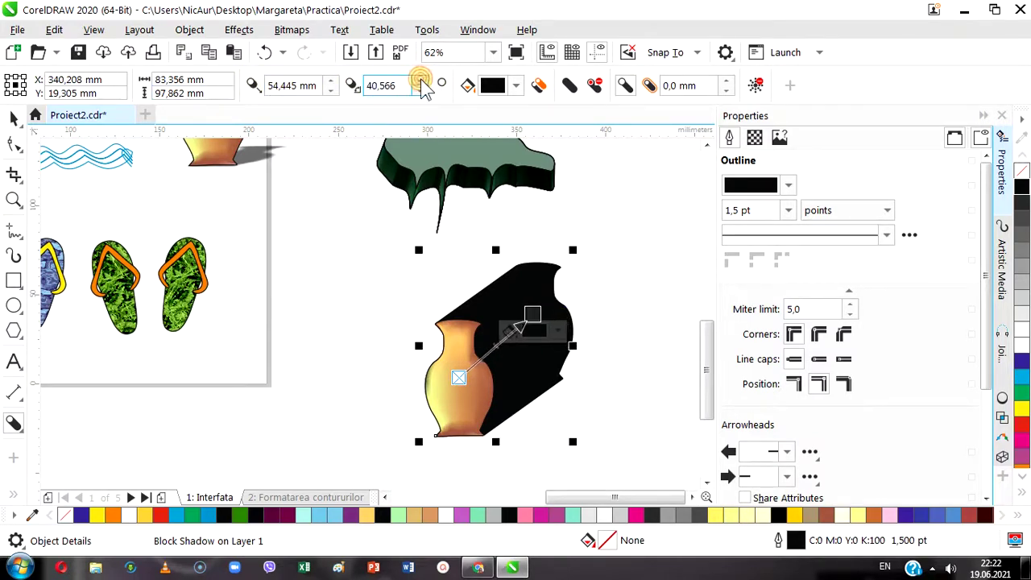
pyautogui.click(420, 81)
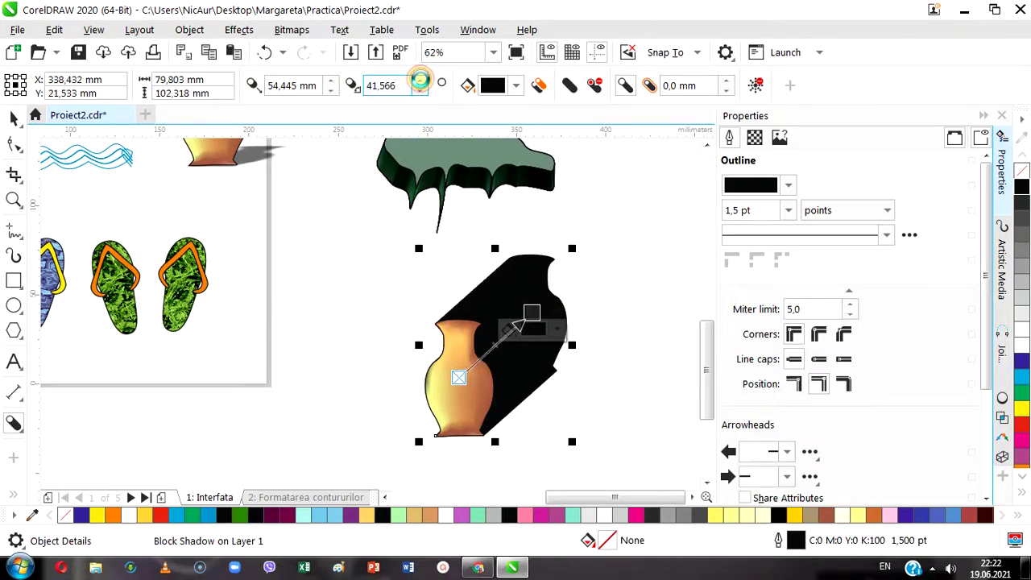
# - Try purple and near-black tones for the vase's block shadow, and set its color to dark brown #382216
pyautogui.click(517, 85)
pyautogui.click(587, 258)
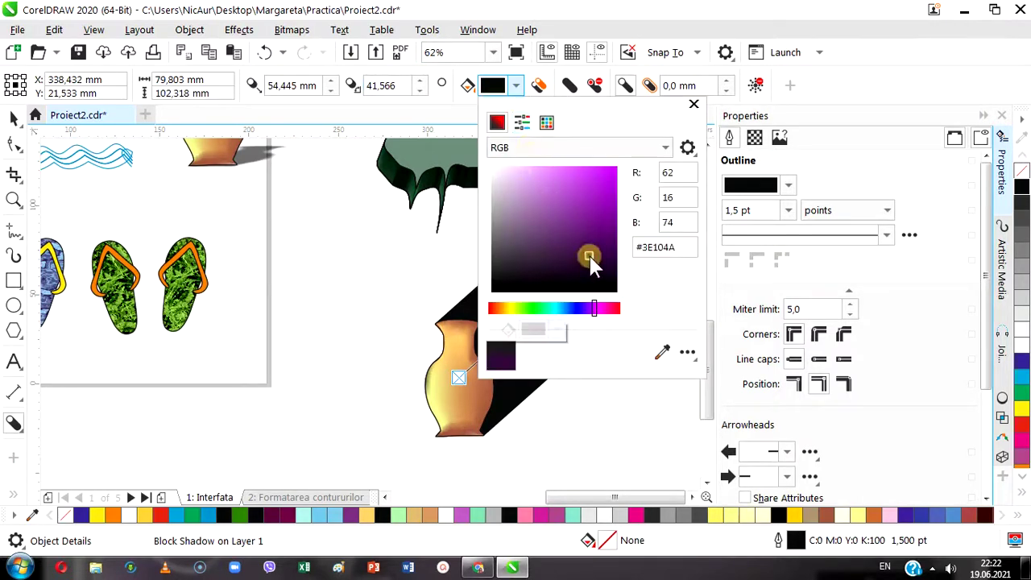
pyautogui.click(596, 276)
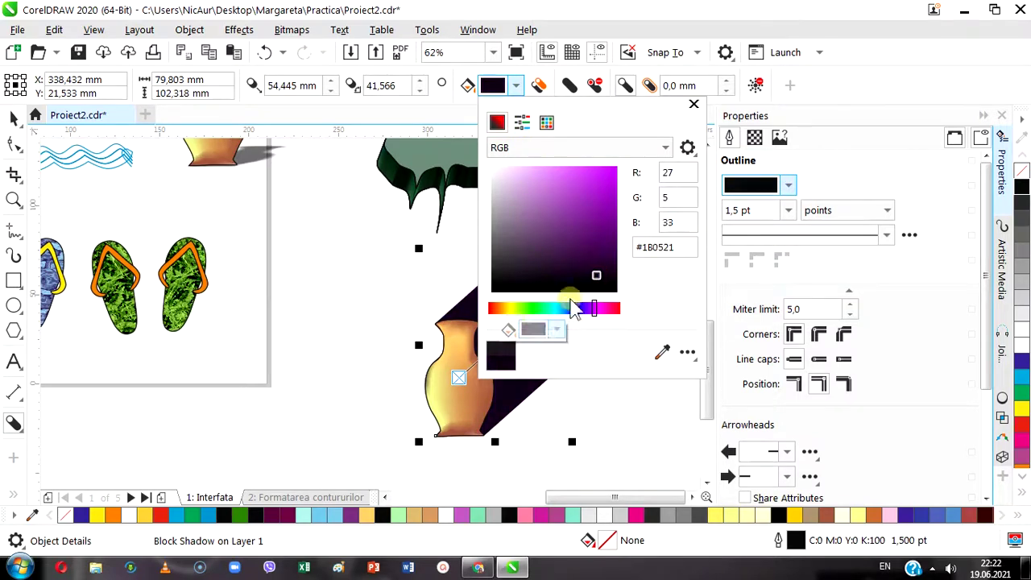
pyautogui.click(495, 309)
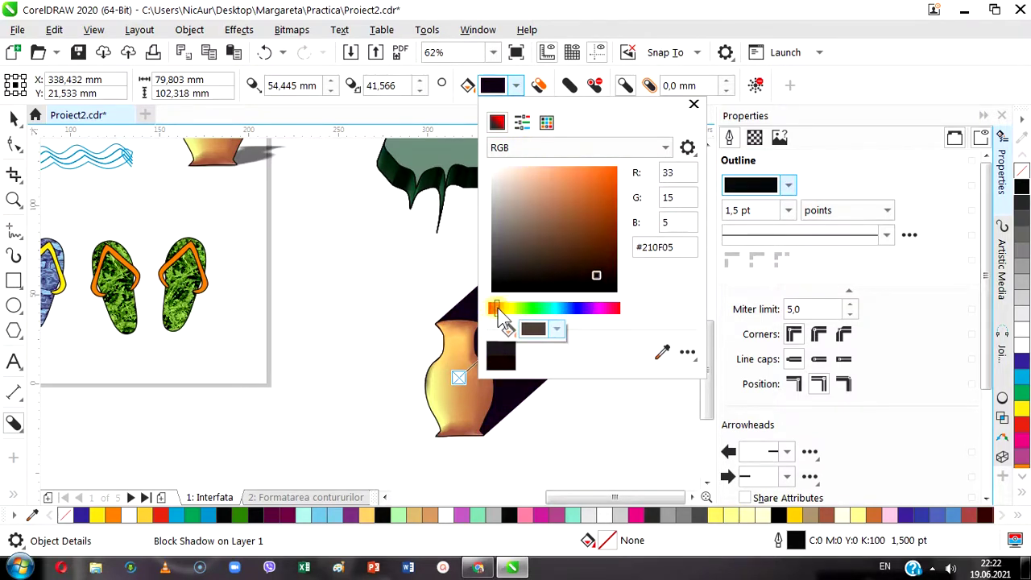
pyautogui.click(548, 271)
pyautogui.click(587, 278)
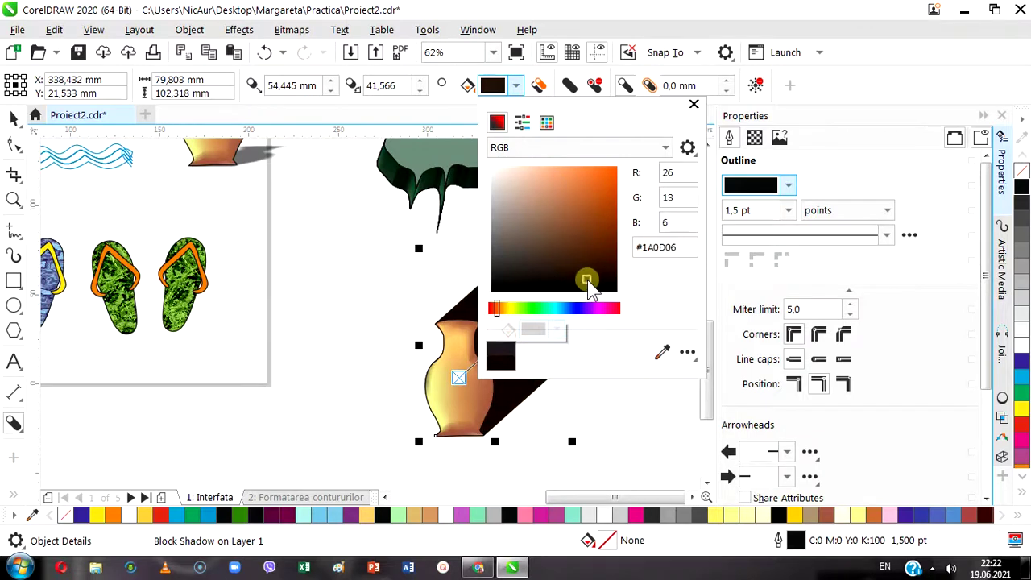
pyautogui.click(568, 264)
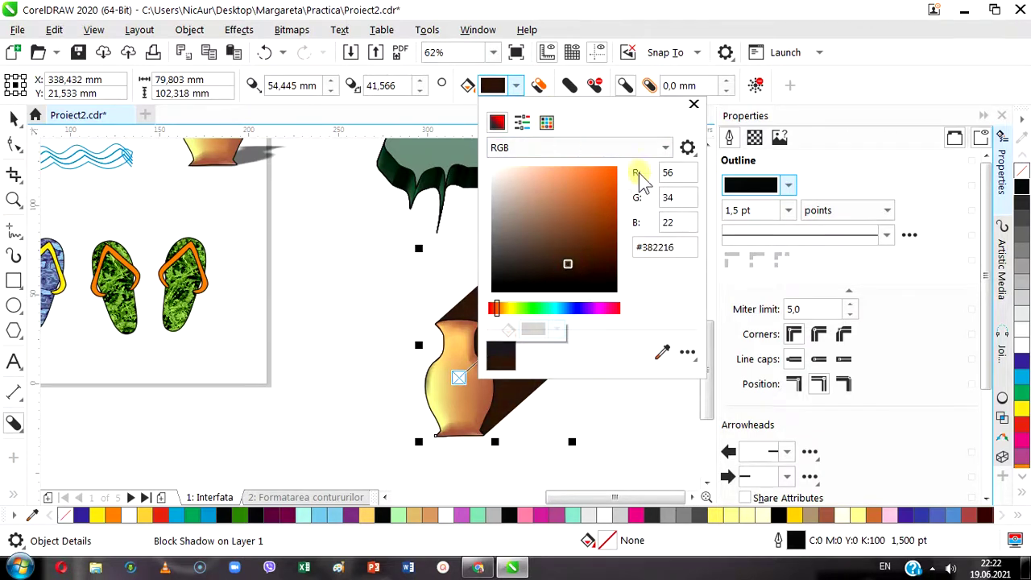
pyautogui.click(692, 105)
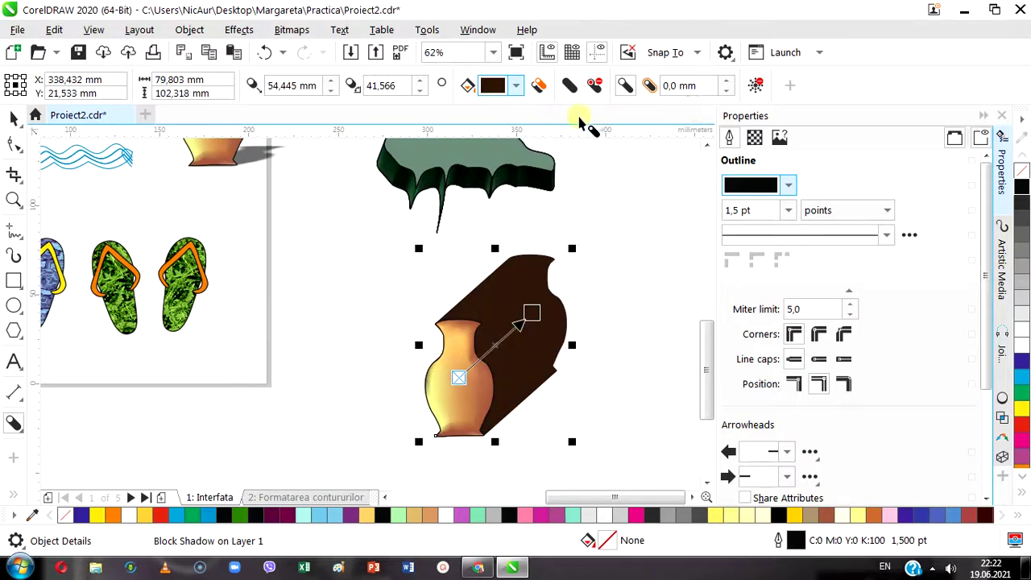
# - Try the Simplify option that trims the overlap between the vase and its block shadow
pyautogui.click(569, 87)
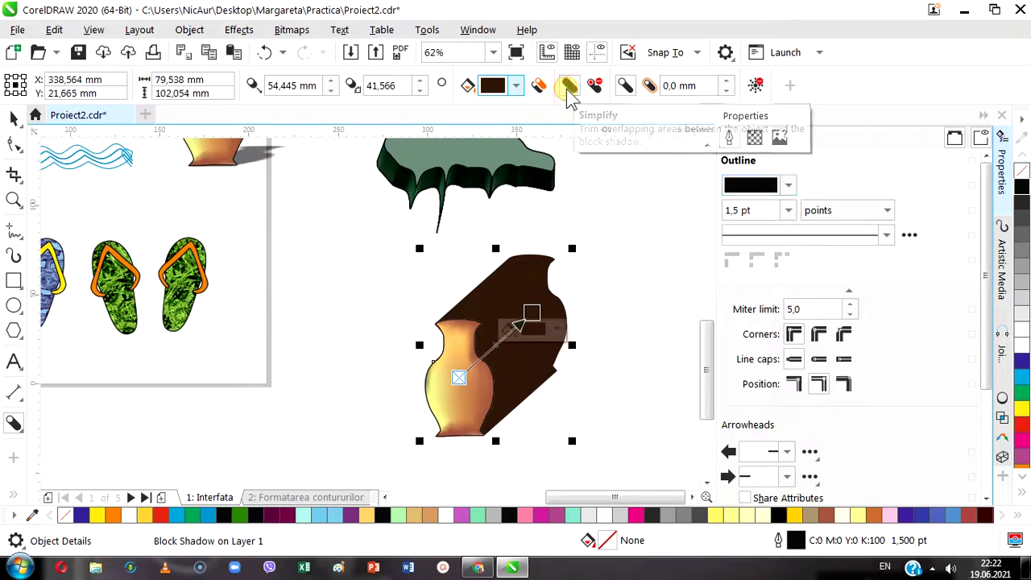
pyautogui.click(568, 87)
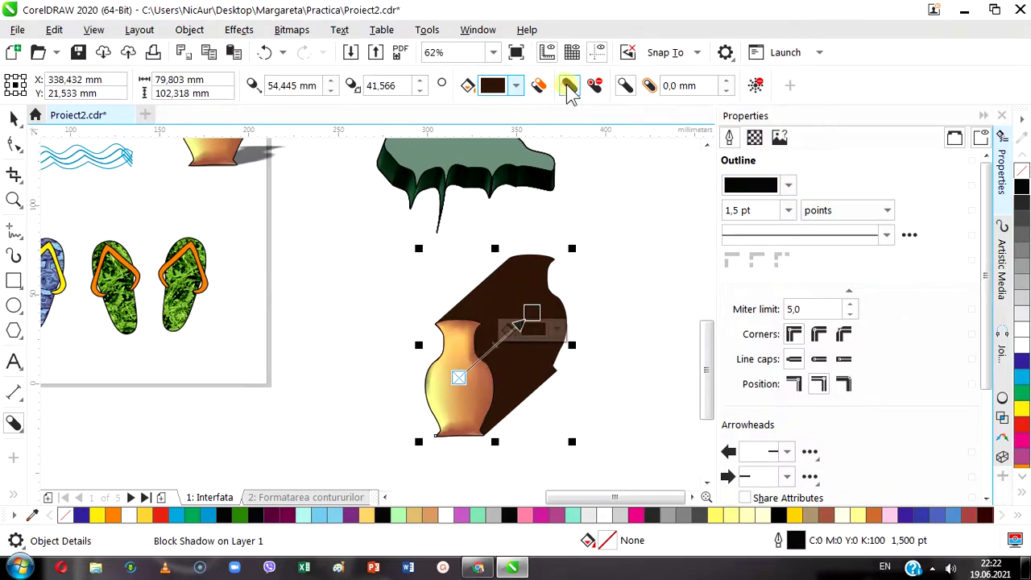
pyautogui.click(569, 87)
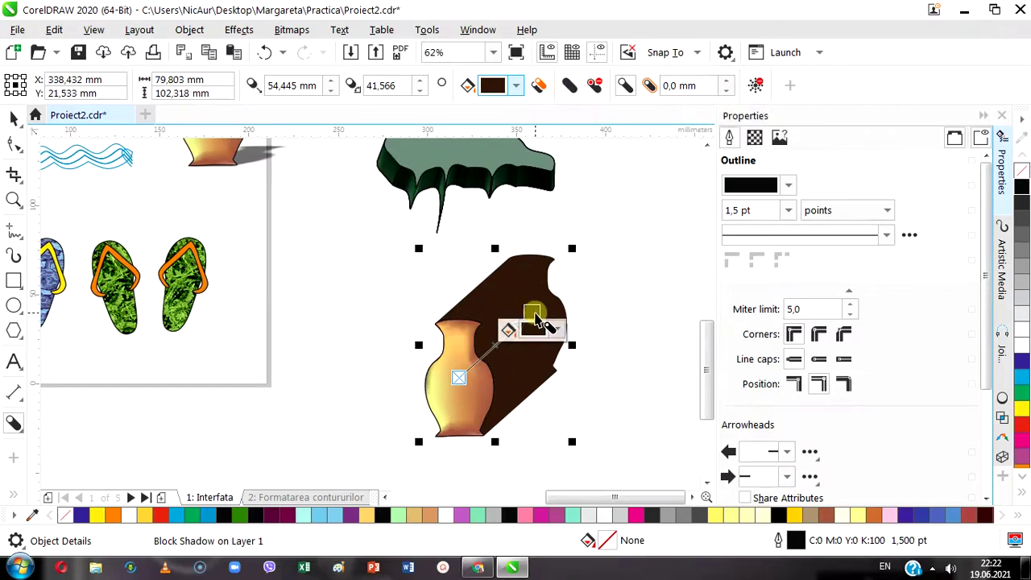
# - Shorten the vase's block shadow to a depth of about 6.5 mm at a direction of about 28.4
pyautogui.moveTo(536, 321); pyautogui.dragTo(525, 368)
pyautogui.scroll(2, 524, 368)
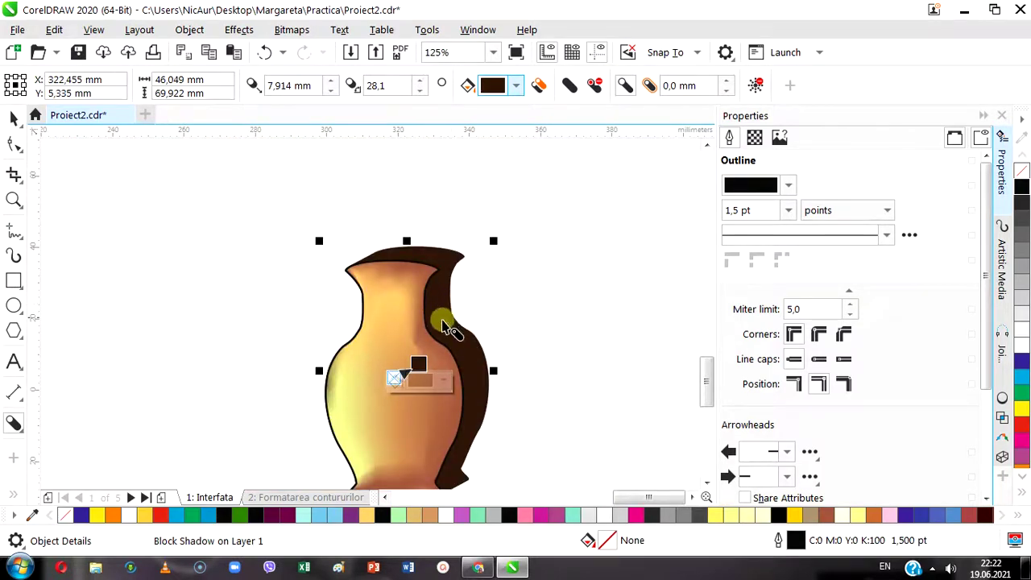
pyautogui.moveTo(443, 322); pyautogui.dragTo(414, 365)
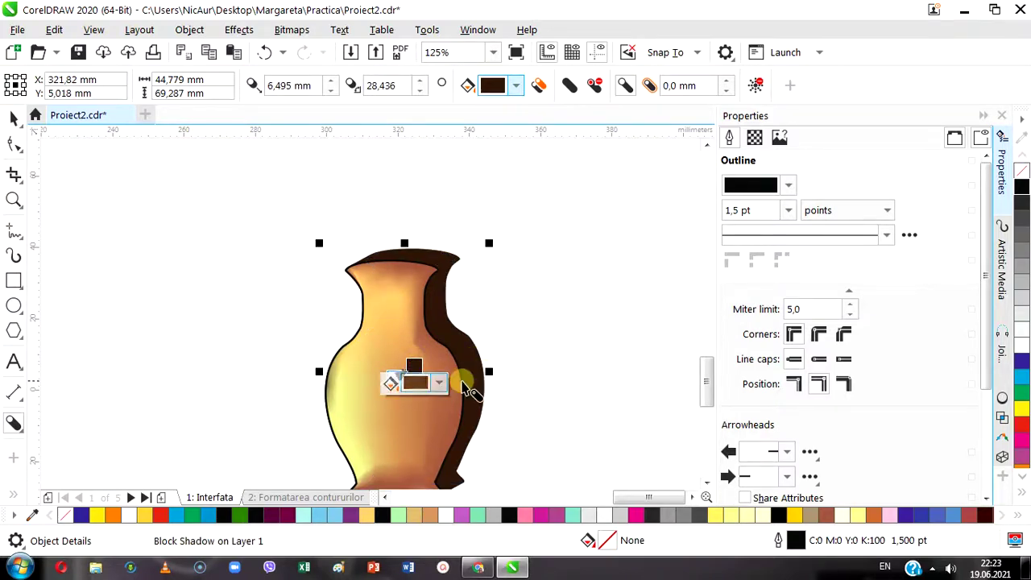
pyautogui.scroll(-4, 573, 375)
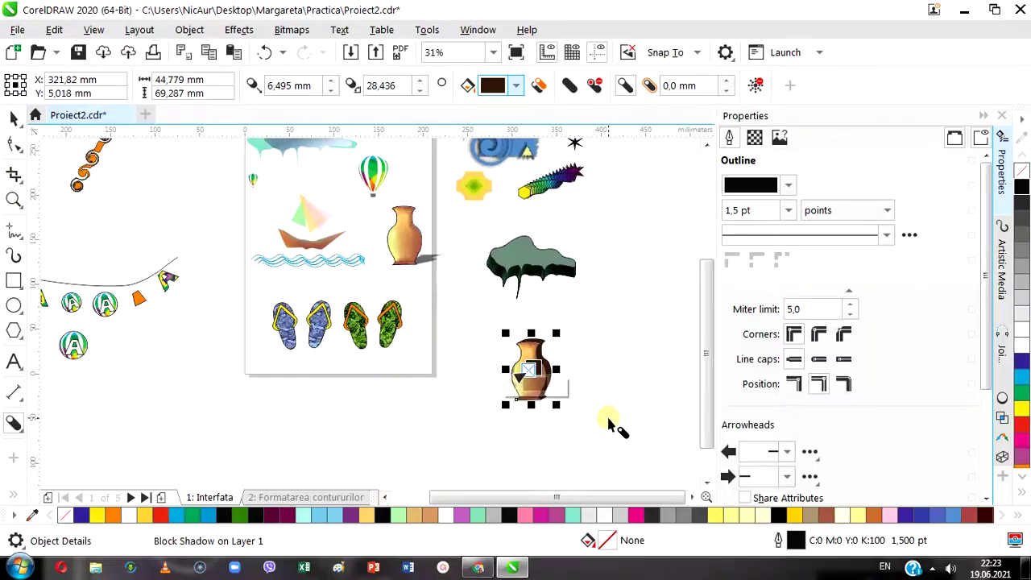